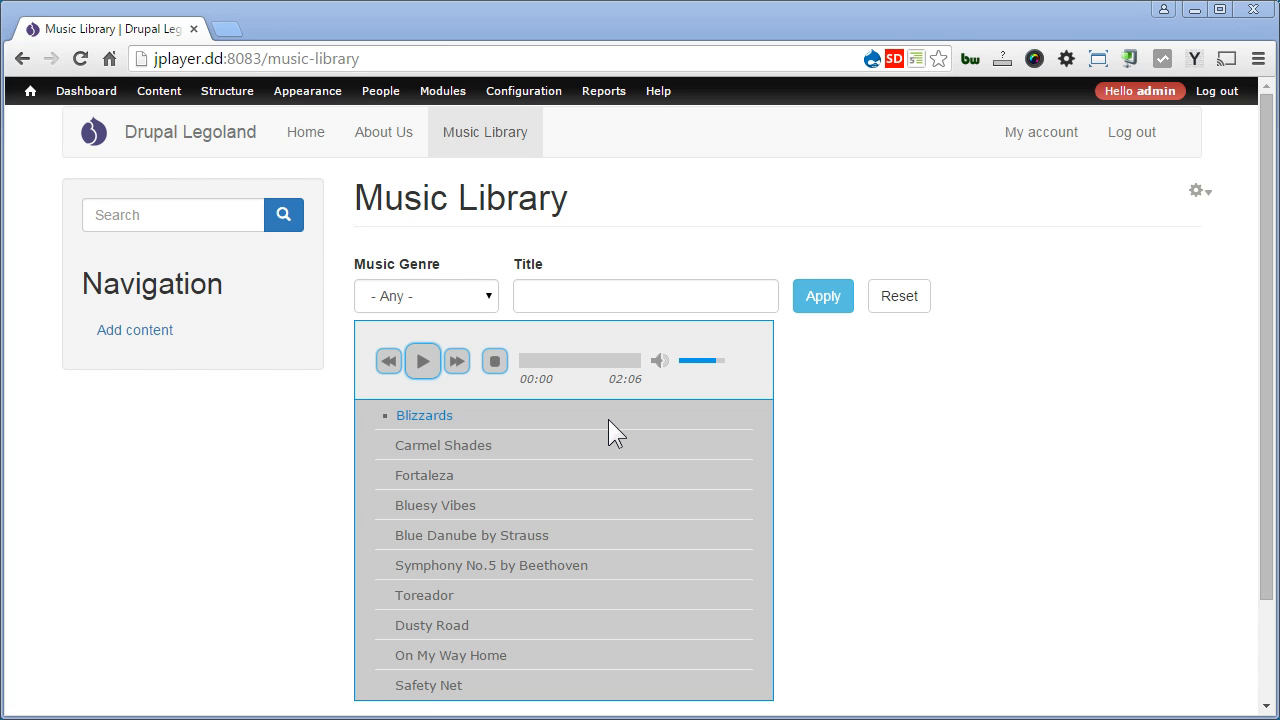
Open the Music Library view for editing and clone its page display.
{"action": "left_click", "coordinate": [1195, 191]}
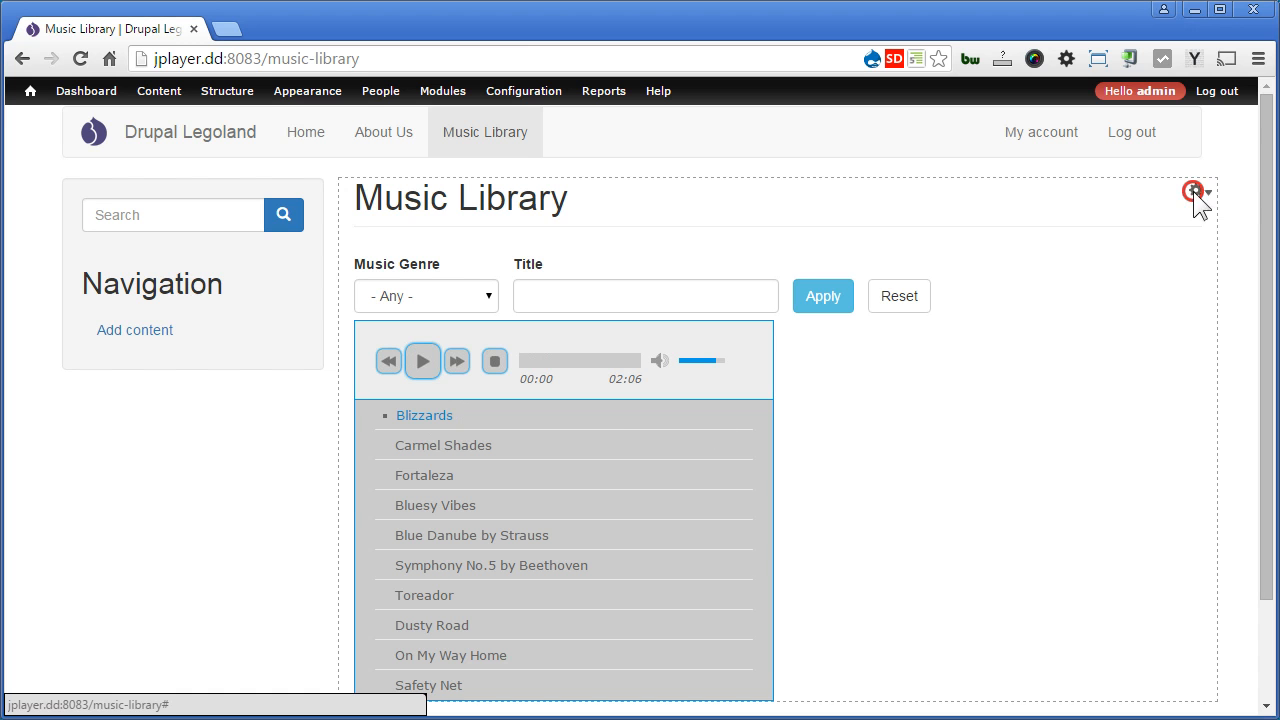
{"action": "left_click", "coordinate": [1185, 213]}
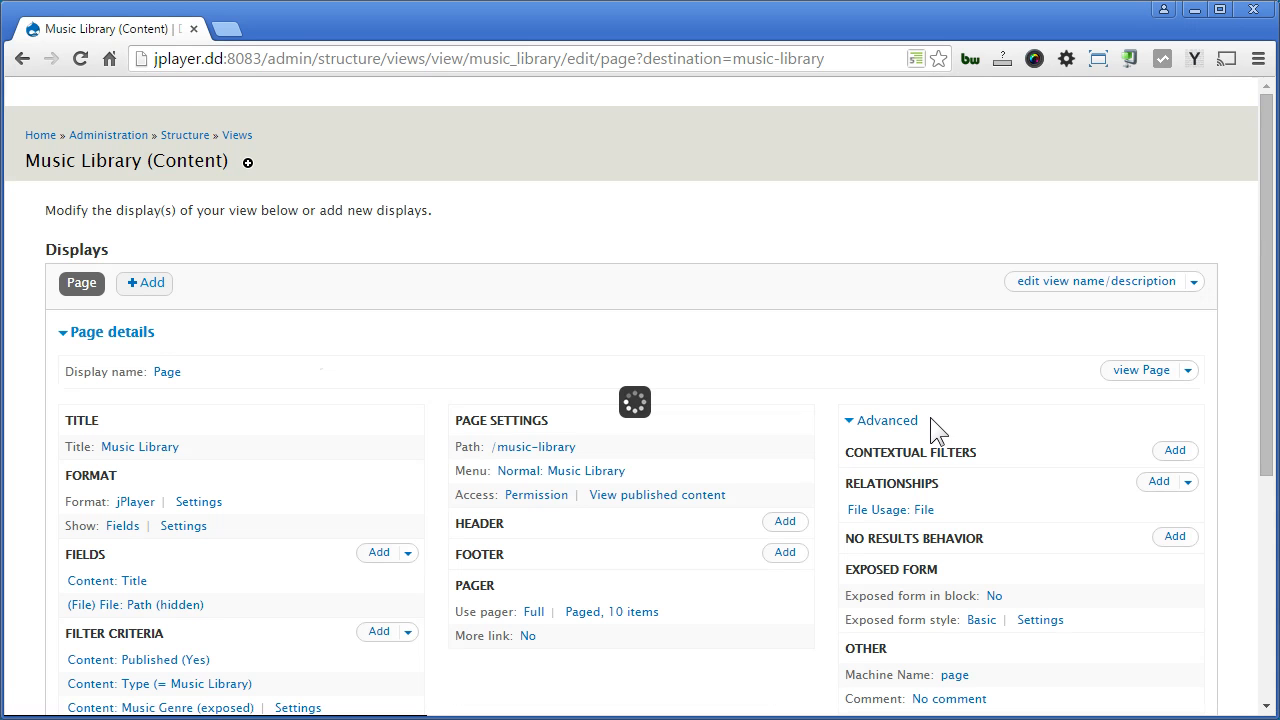
{"action": "left_click", "coordinate": [1188, 370]}
{"action": "left_click", "coordinate": [1138, 396]}
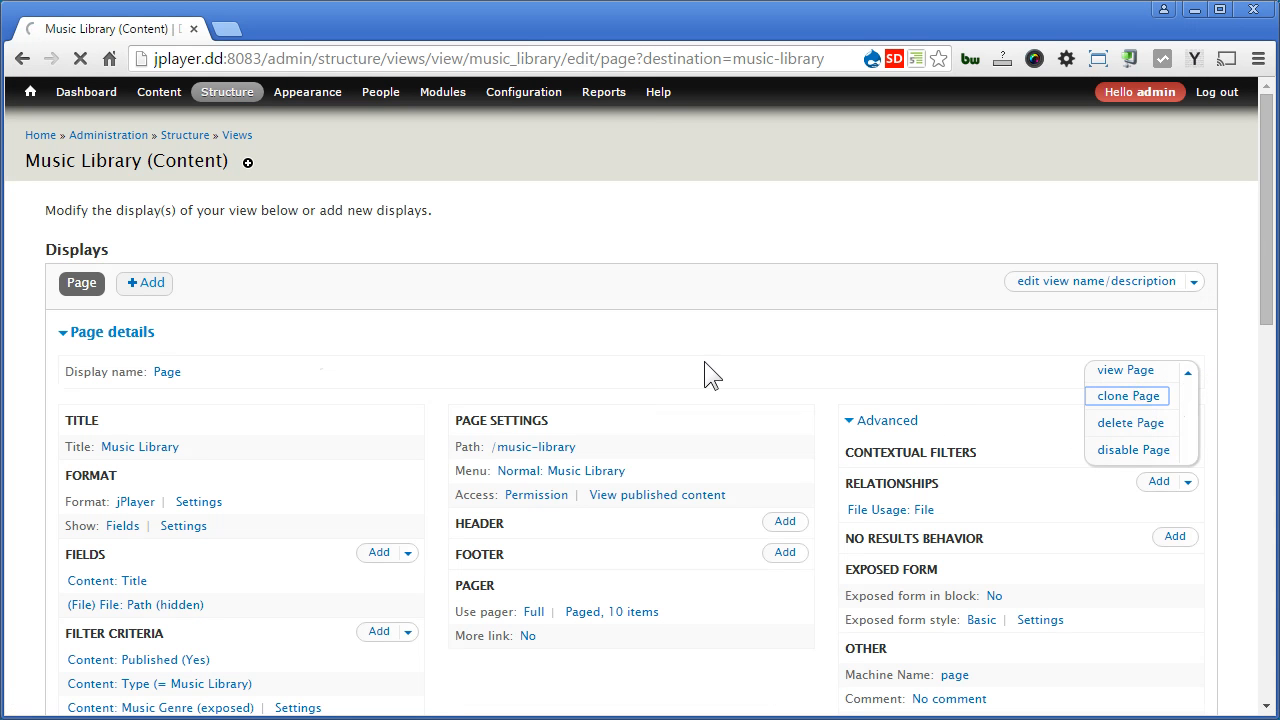
Set the cloned page's title to Music Library2, overriding it for this page only.
{"action": "left_click", "coordinate": [163, 513]}
{"action": "left_click", "coordinate": [403, 388]}
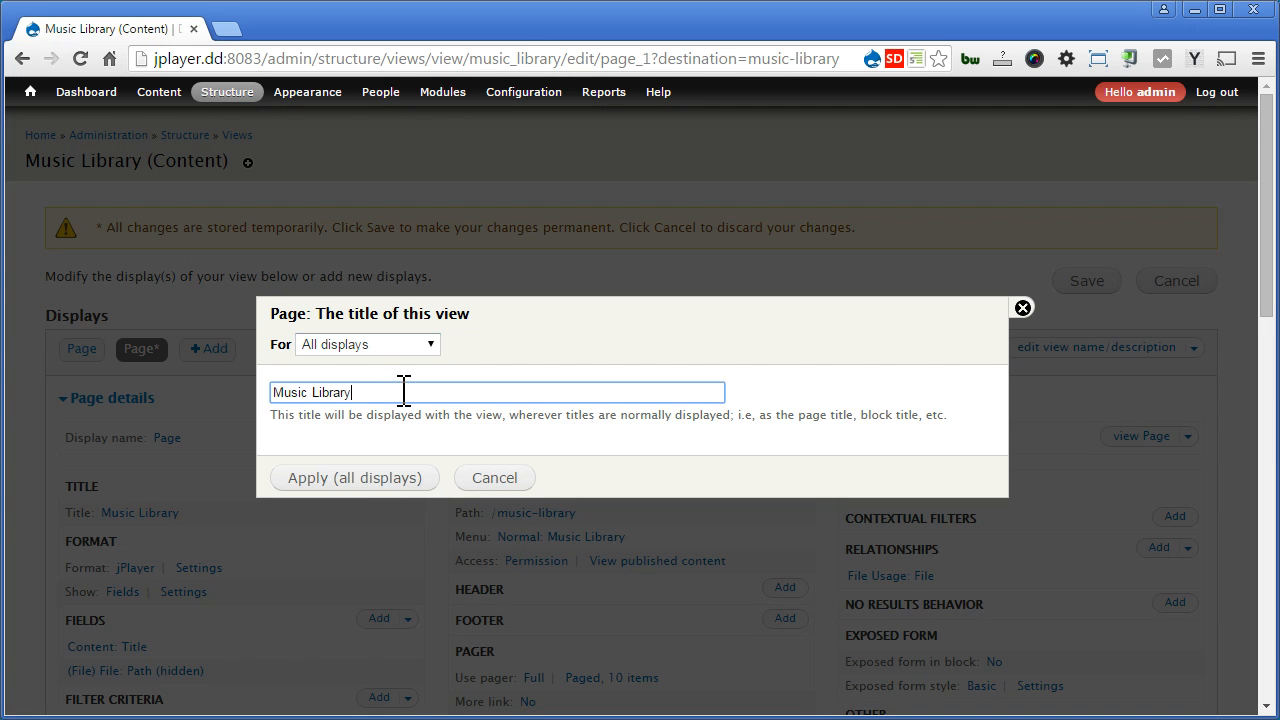
{"action": "left_click", "coordinate": [384, 344]}
{"action": "left_click", "coordinate": [375, 381]}
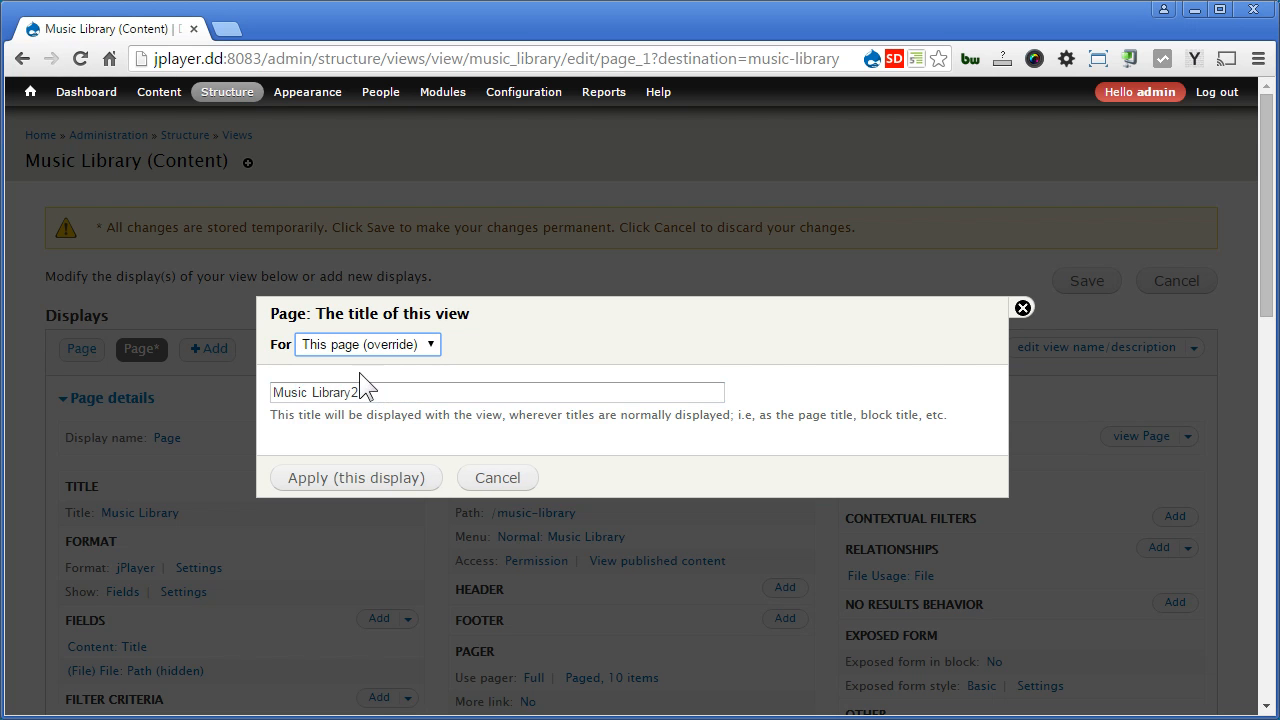
{"action": "left_click", "coordinate": [377, 476]}
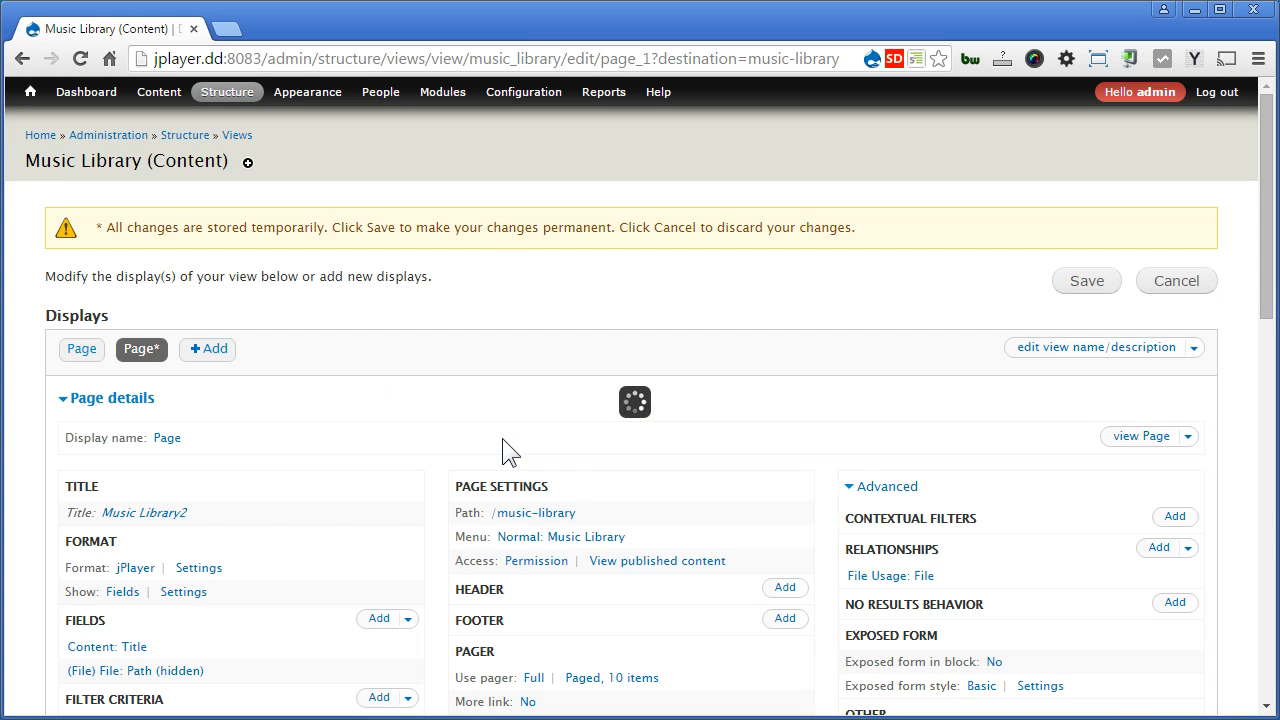
Set the cloned page's path to music-library2.
{"action": "left_click", "coordinate": [556, 513]}
{"action": "left_click", "coordinate": [515, 360]}
{"action": "type", "text": "2"}
{"action": "left_click", "coordinate": [308, 477]}
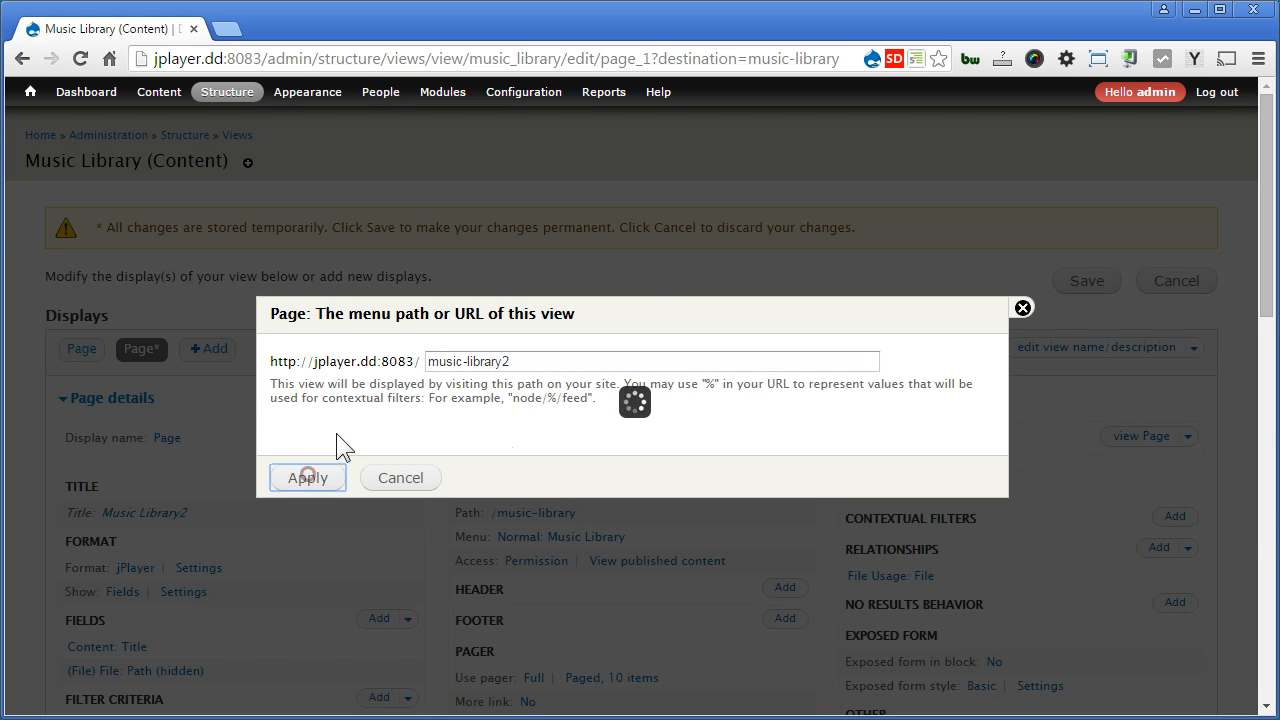
Set the cloned page's menu entry title to Music Library2, keeping it a normal entry in the Main menu.
{"action": "left_click", "coordinate": [600, 537]}
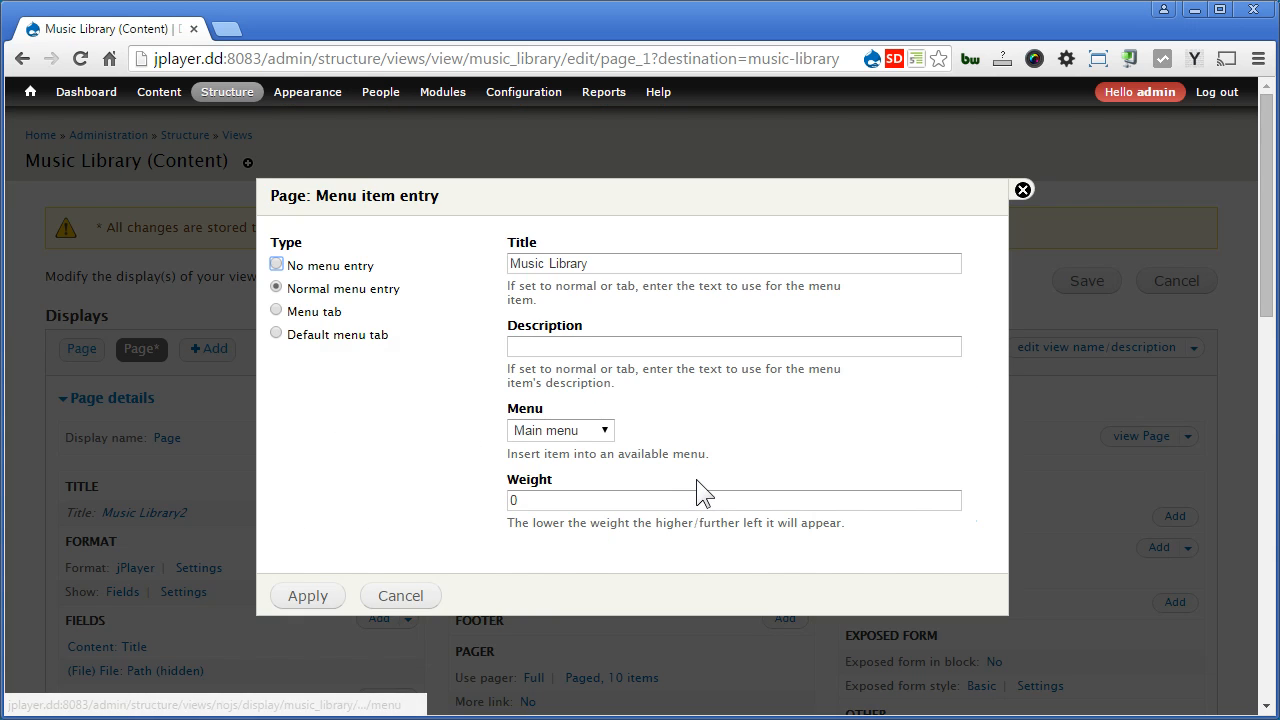
{"action": "left_click", "coordinate": [611, 268]}
{"action": "type", "text": "2"}
{"action": "left_click", "coordinate": [617, 280]}
{"action": "left_click", "coordinate": [566, 431]}
{"action": "left_click", "coordinate": [566, 430]}
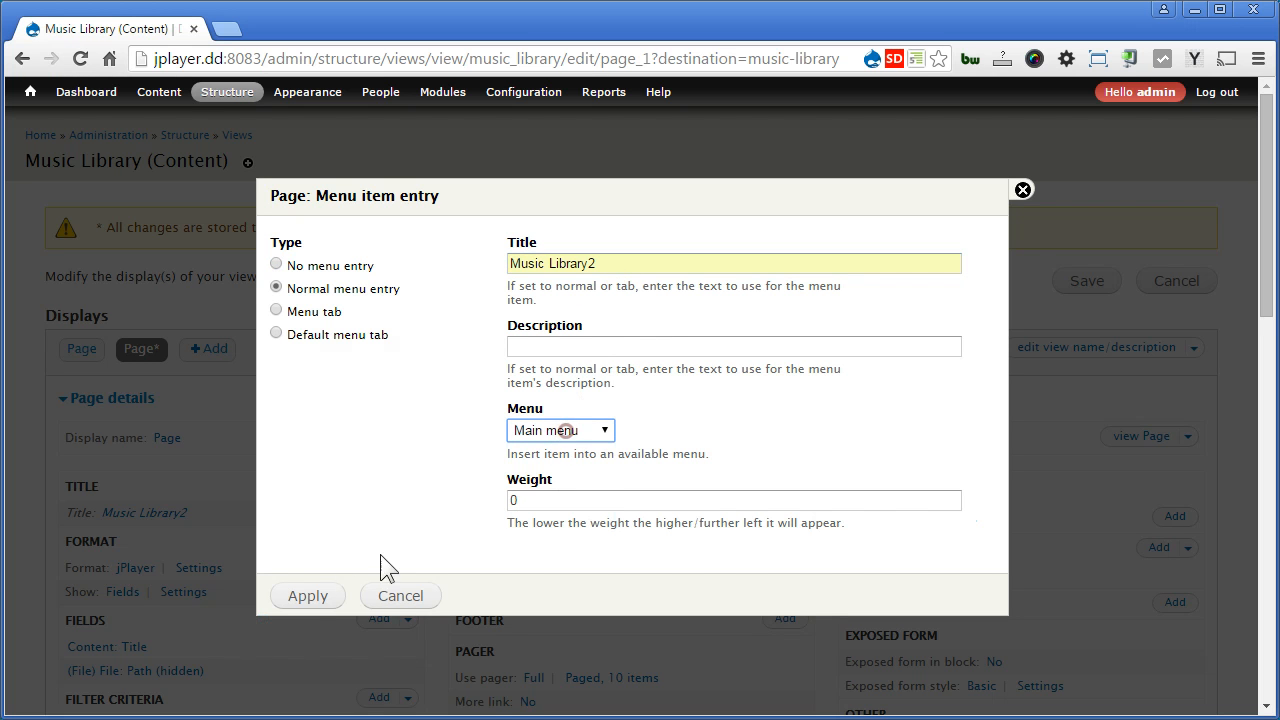
{"action": "left_click", "coordinate": [310, 597]}
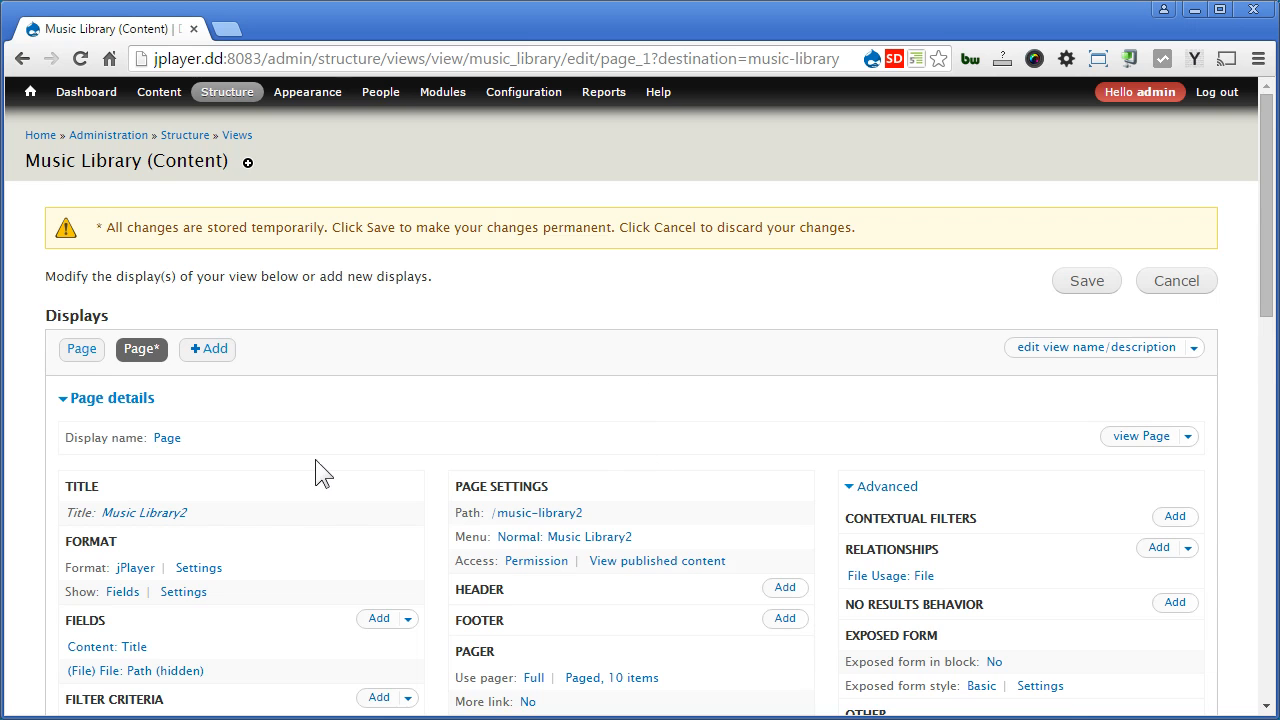
Change the cloned page's format to Table for this page only, accepting the default table style options.
{"action": "scroll", "coordinate": [315, 458], "scroll_direction": "down", "scroll_amount": 2}
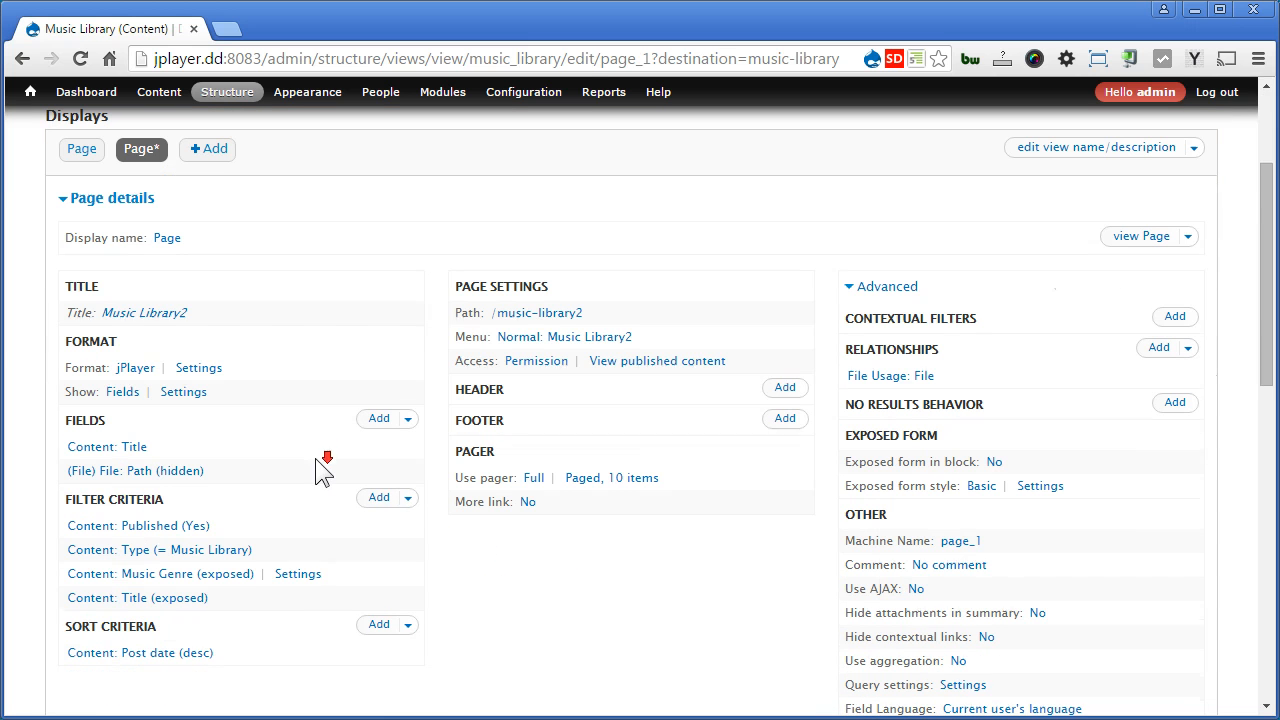
{"action": "left_click", "coordinate": [125, 367]}
{"action": "left_click", "coordinate": [300, 396]}
{"action": "left_click", "coordinate": [371, 280]}
{"action": "left_click", "coordinate": [370, 317]}
{"action": "left_click", "coordinate": [384, 548]}
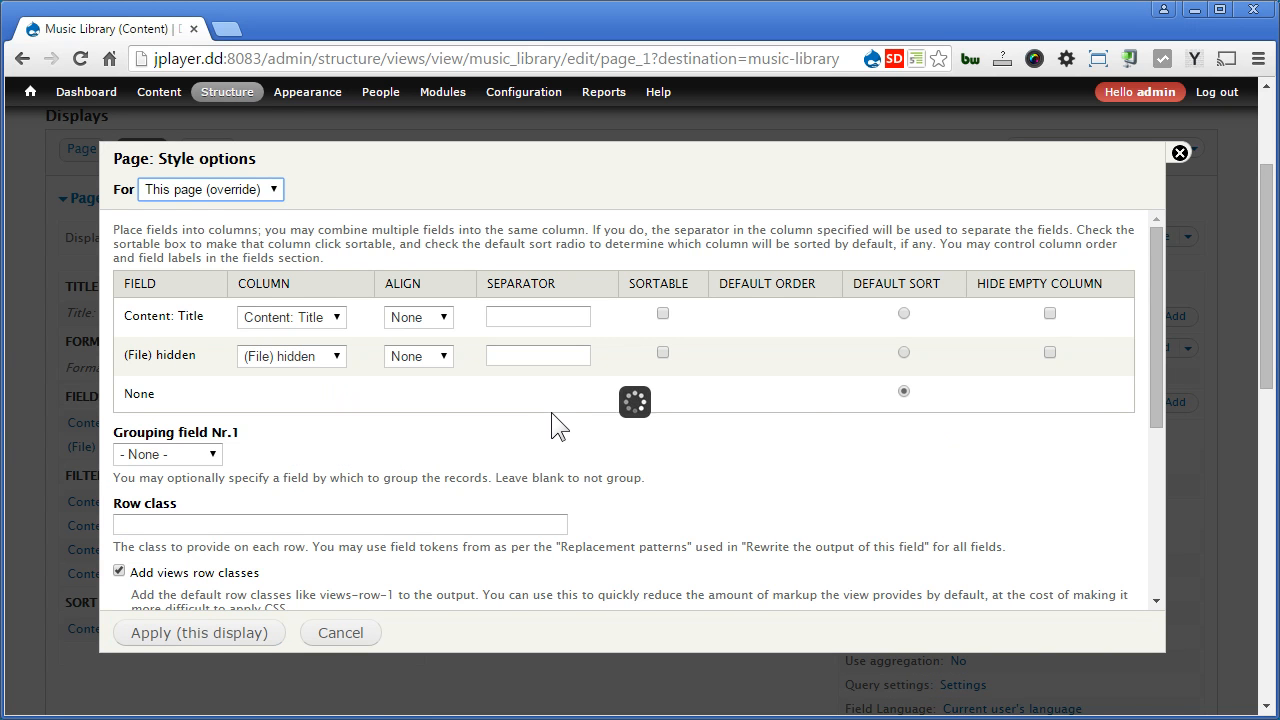
{"action": "scroll", "coordinate": [556, 414], "scroll_direction": "down", "scroll_amount": 2}
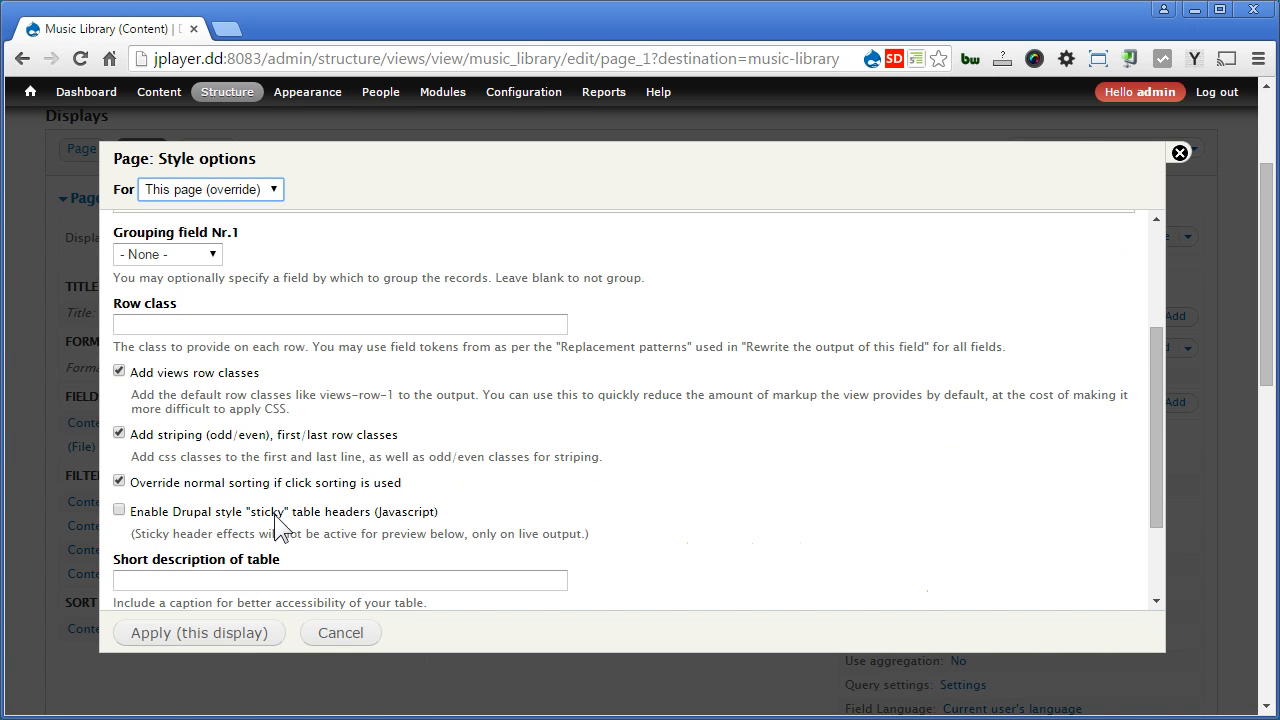
{"action": "left_click", "coordinate": [212, 628]}
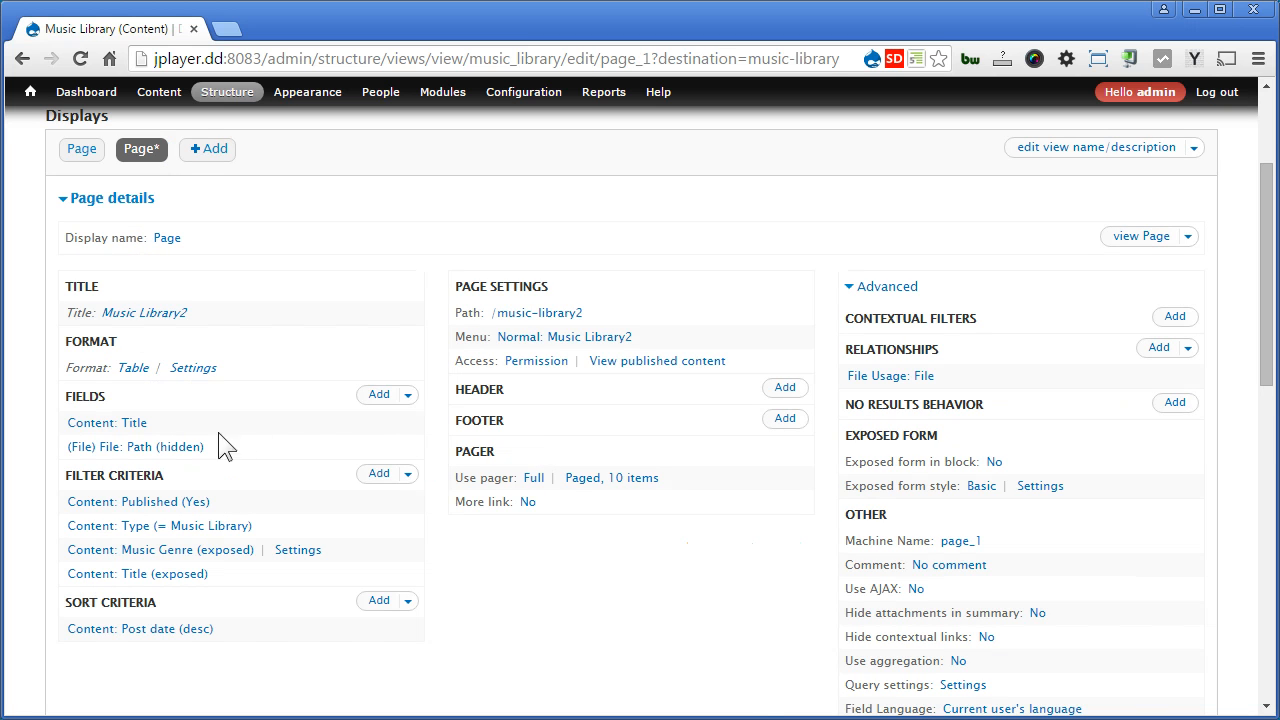
Remove the hidden File: Path field from this page display only and check the song list in the preview.
{"action": "left_click", "coordinate": [186, 447]}
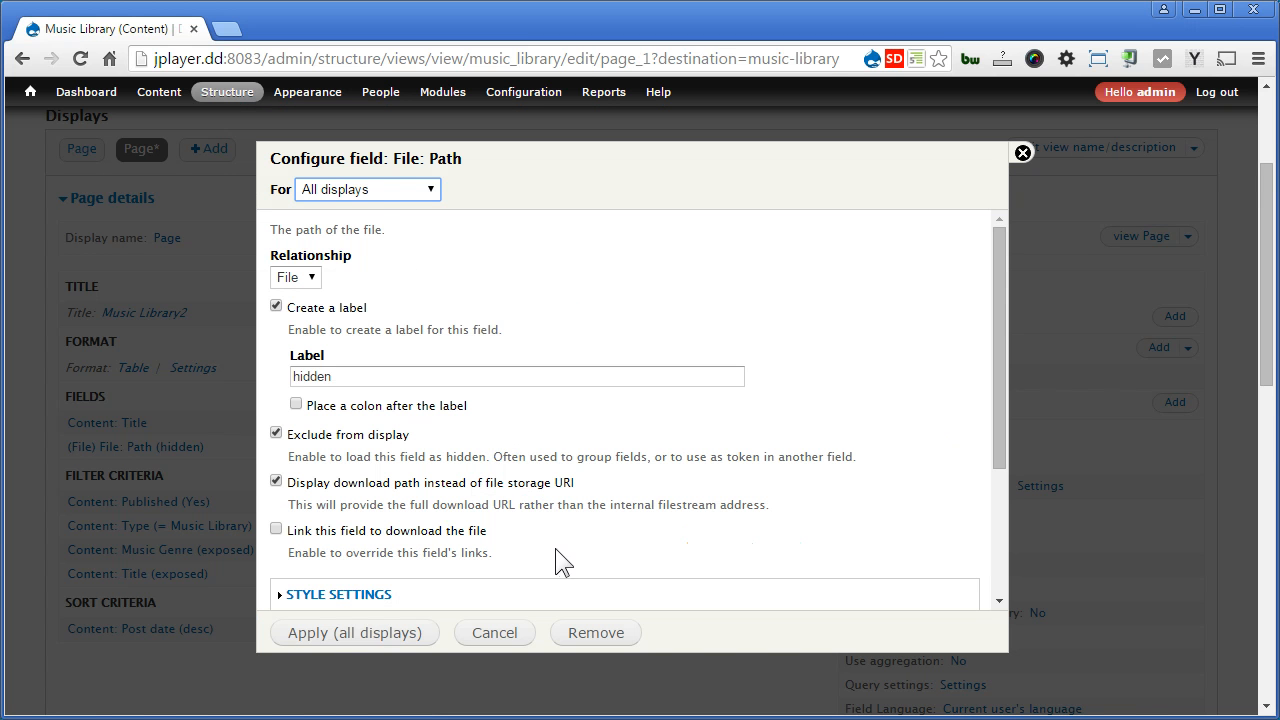
{"action": "left_click", "coordinate": [356, 191]}
{"action": "left_click", "coordinate": [355, 227]}
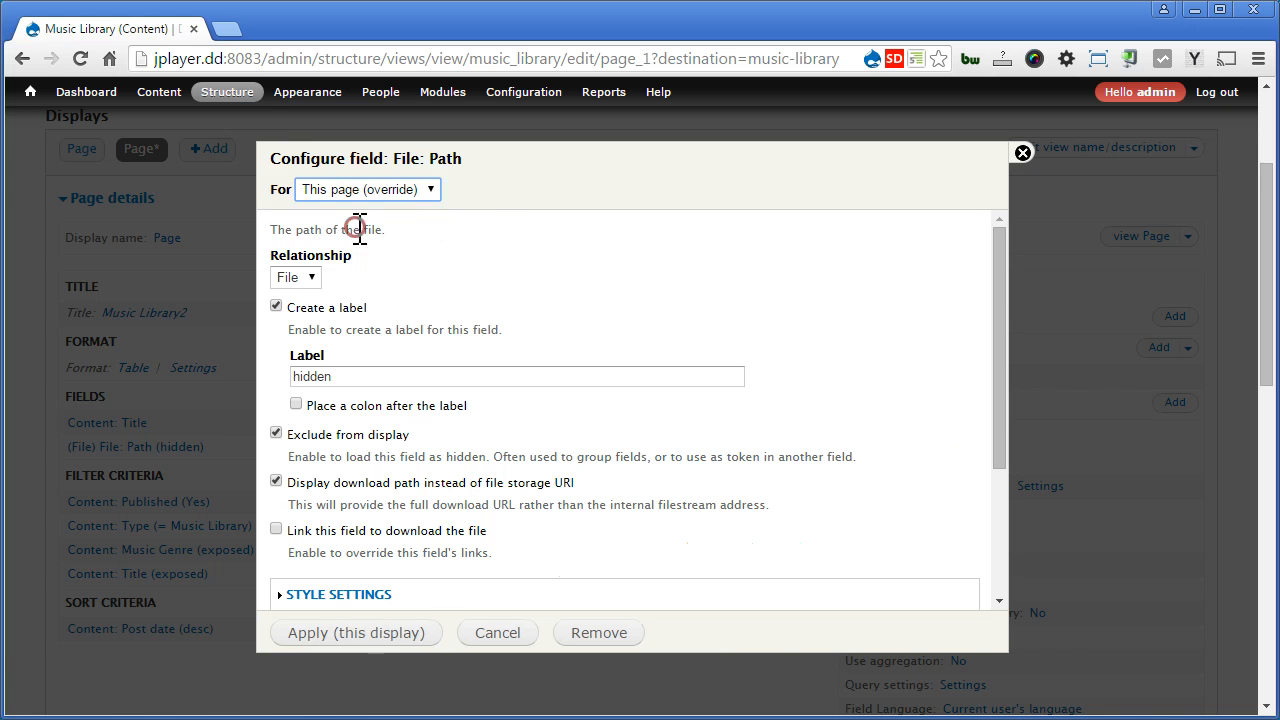
{"action": "left_click", "coordinate": [606, 636]}
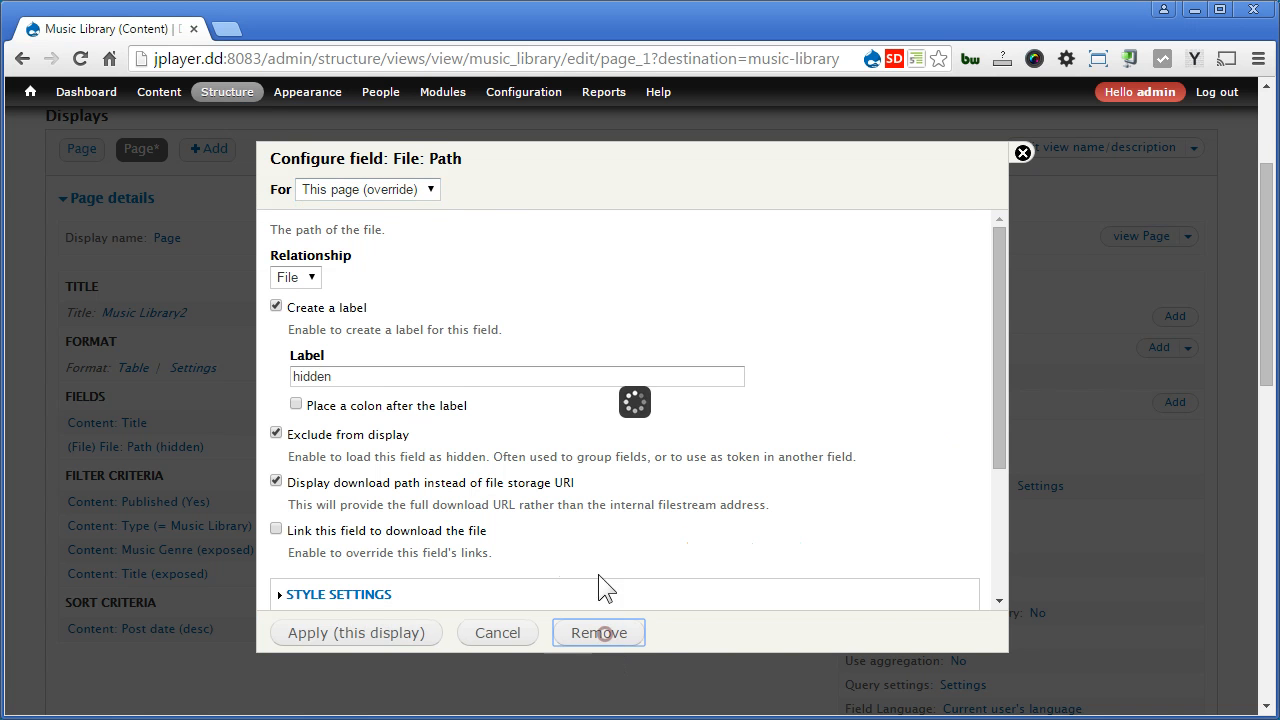
{"action": "left_click_drag", "start_coordinate": [1268, 290], "coordinate": [1260, 623]}
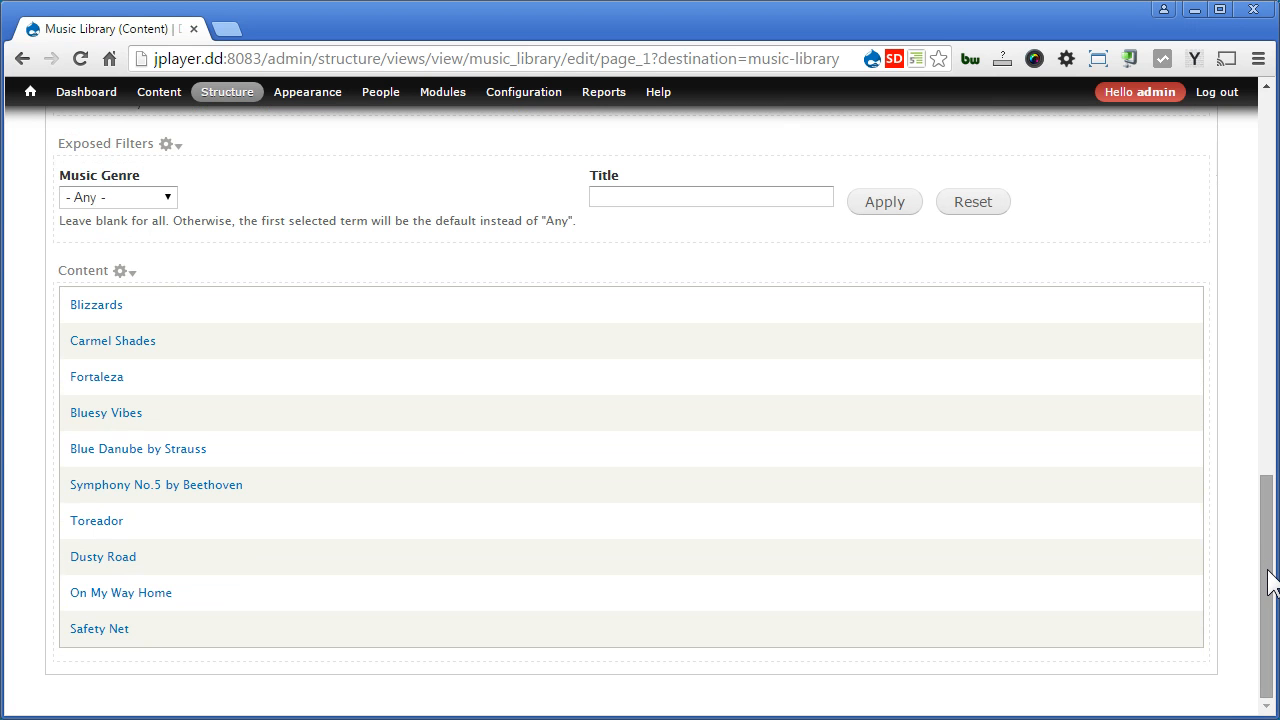
{"action": "left_click_drag", "start_coordinate": [1268, 570], "coordinate": [1234, 277]}
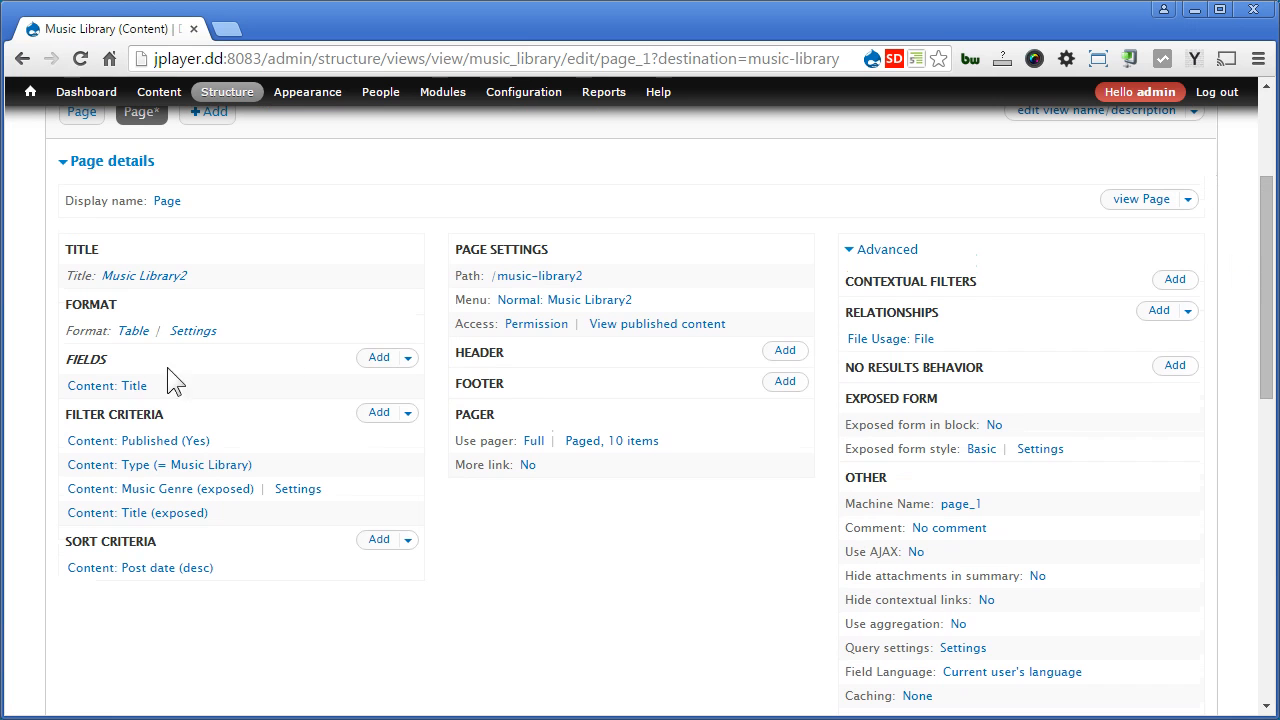
Try to create a label for the Content: Title field on the cloned page and apply it to this display.
{"action": "left_click", "coordinate": [128, 386]}
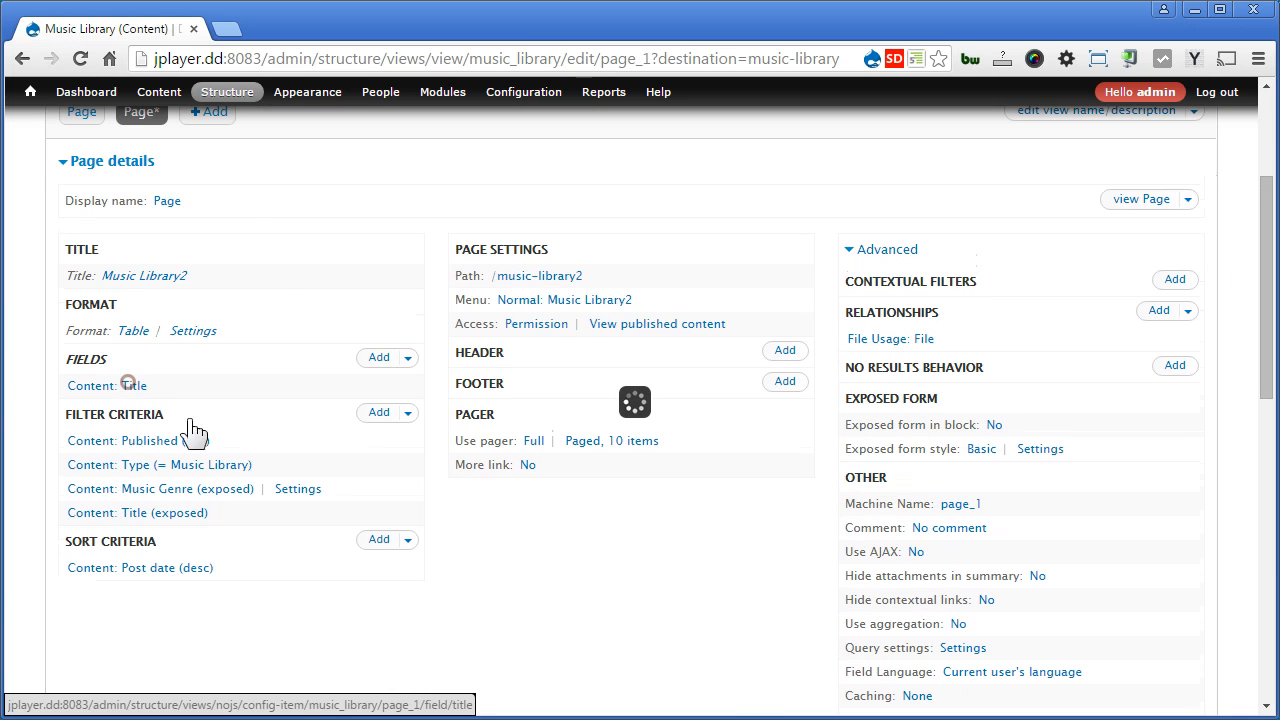
{"action": "left_click", "coordinate": [334, 256]}
{"action": "left_click", "coordinate": [336, 257]}
{"action": "left_click", "coordinate": [336, 257]}
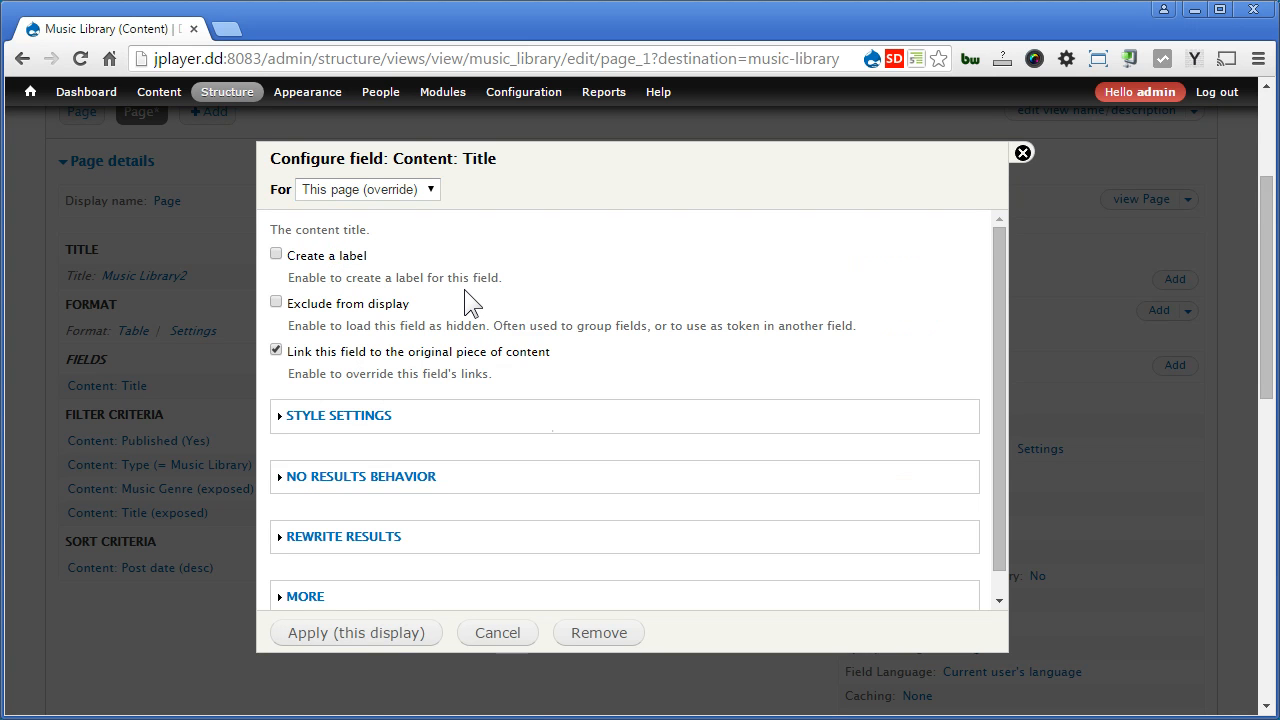
{"action": "left_click", "coordinate": [357, 636]}
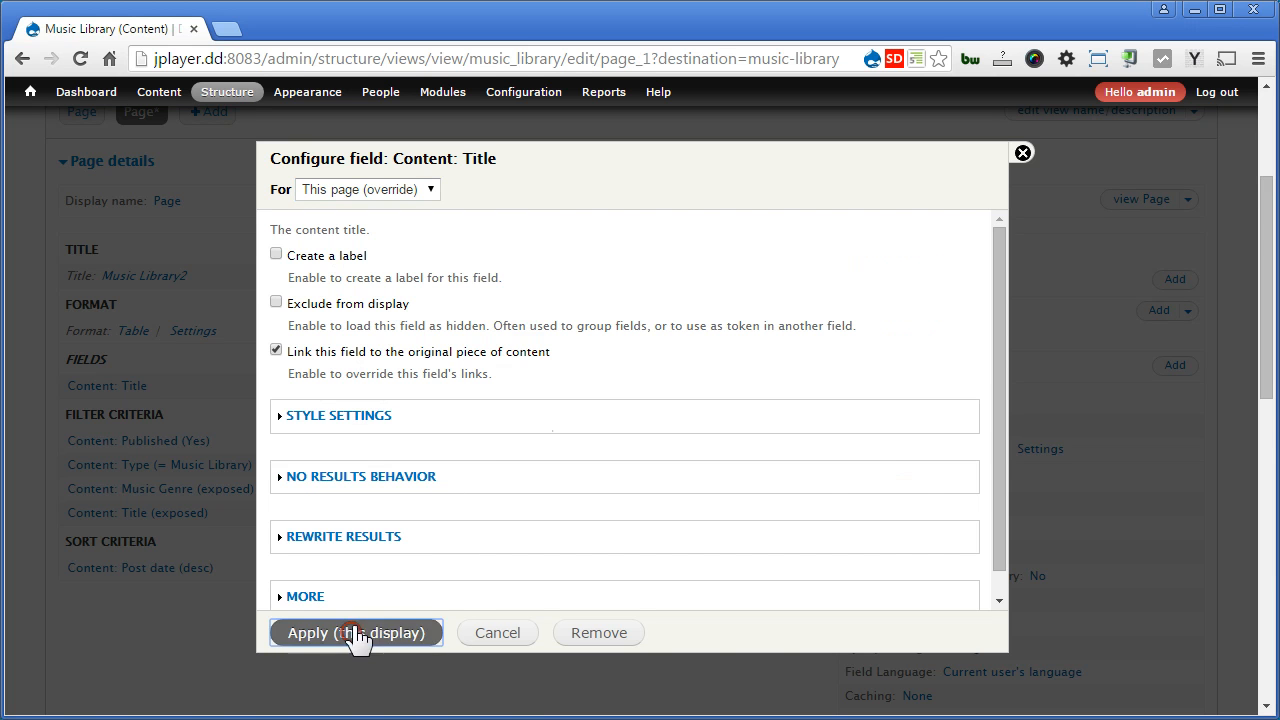
{"action": "left_click_drag", "start_coordinate": [1269, 332], "coordinate": [1269, 548]}
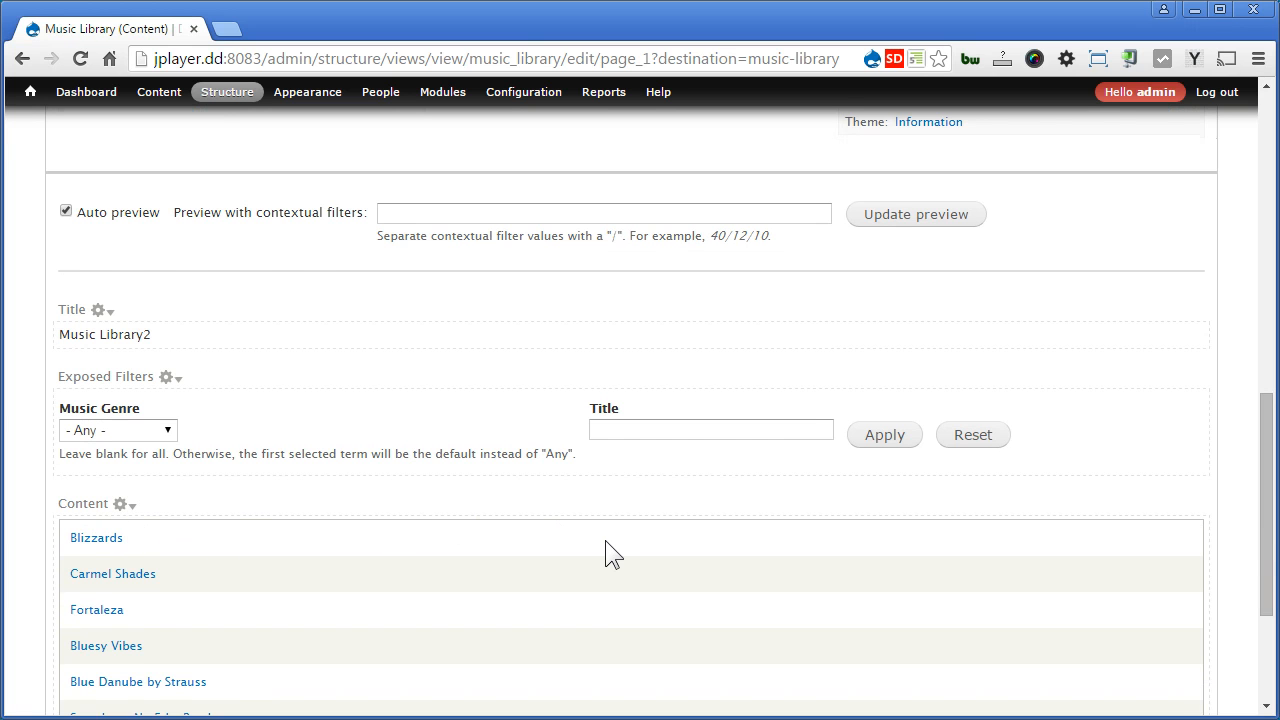
Search the admin pages for jquery and open the jQuery Update configuration.
{"action": "key", "text": "alt+d"}
{"action": "type", "text": "j"}
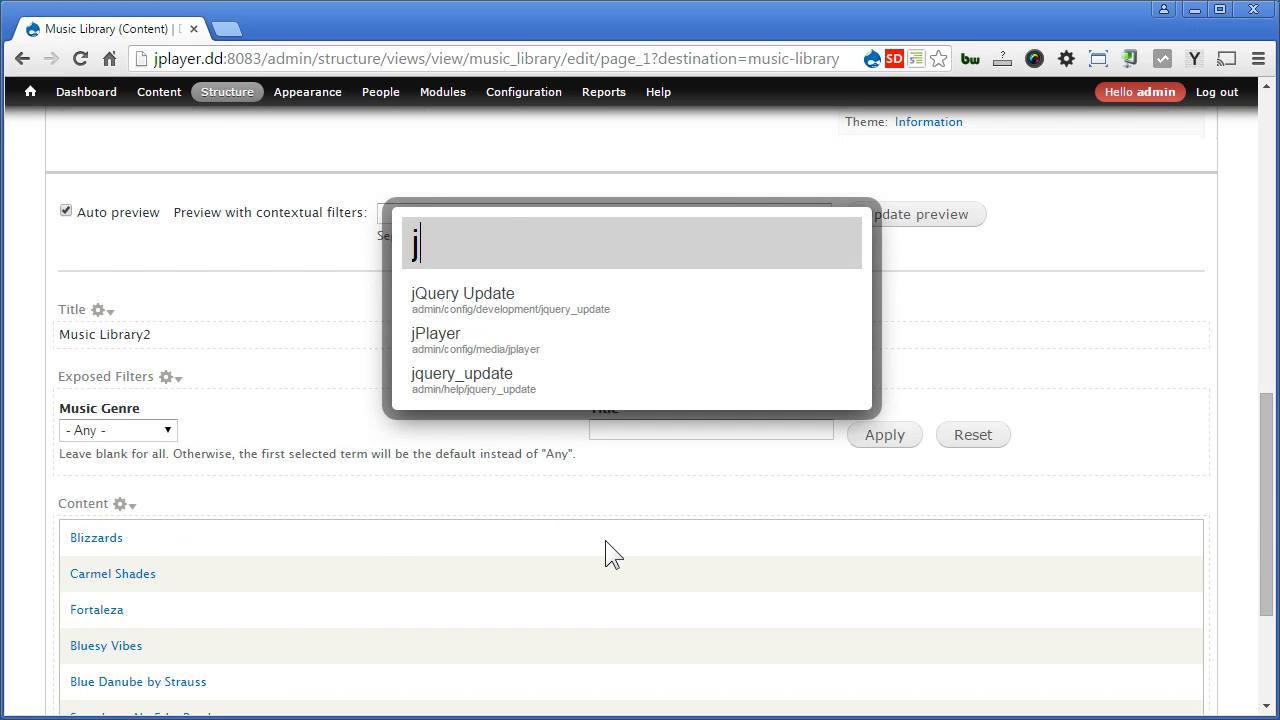
{"action": "type", "text": "query"}
{"action": "key", "text": "Return"}
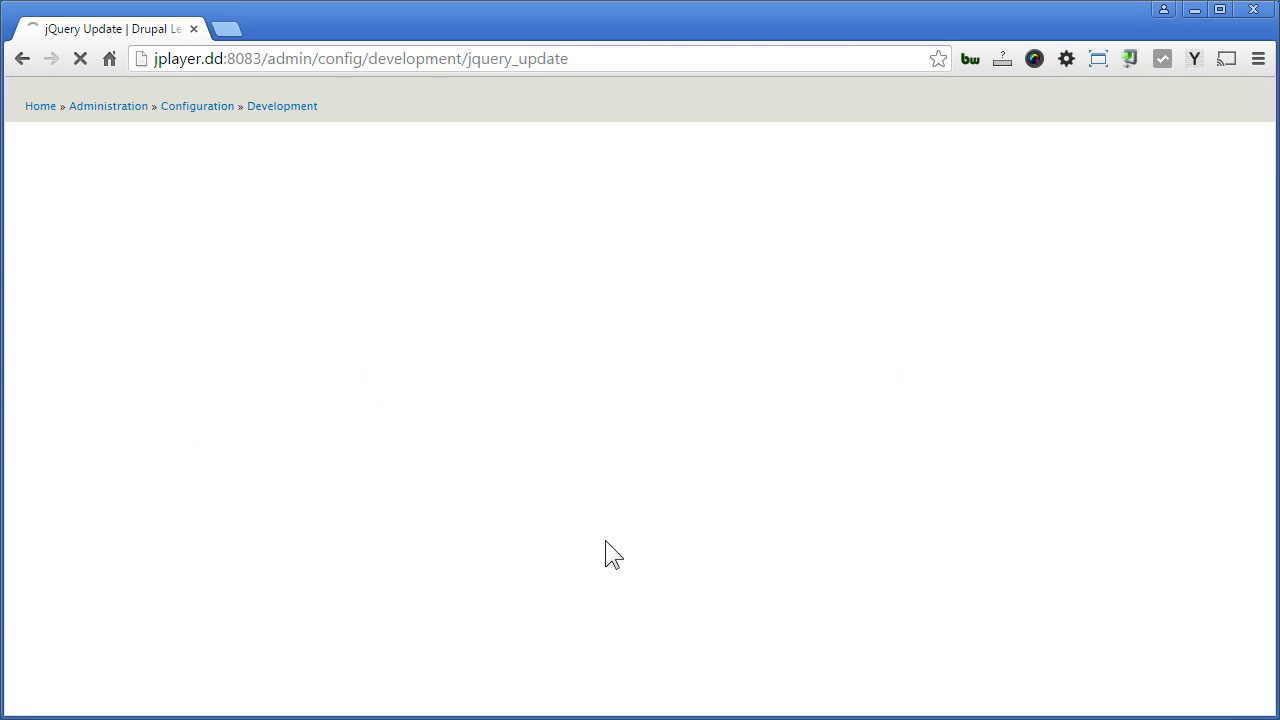
Set the Seven admin theme's specific jQuery version to 1.7 and save the configuration.
{"action": "left_click", "coordinate": [1089, 537]}
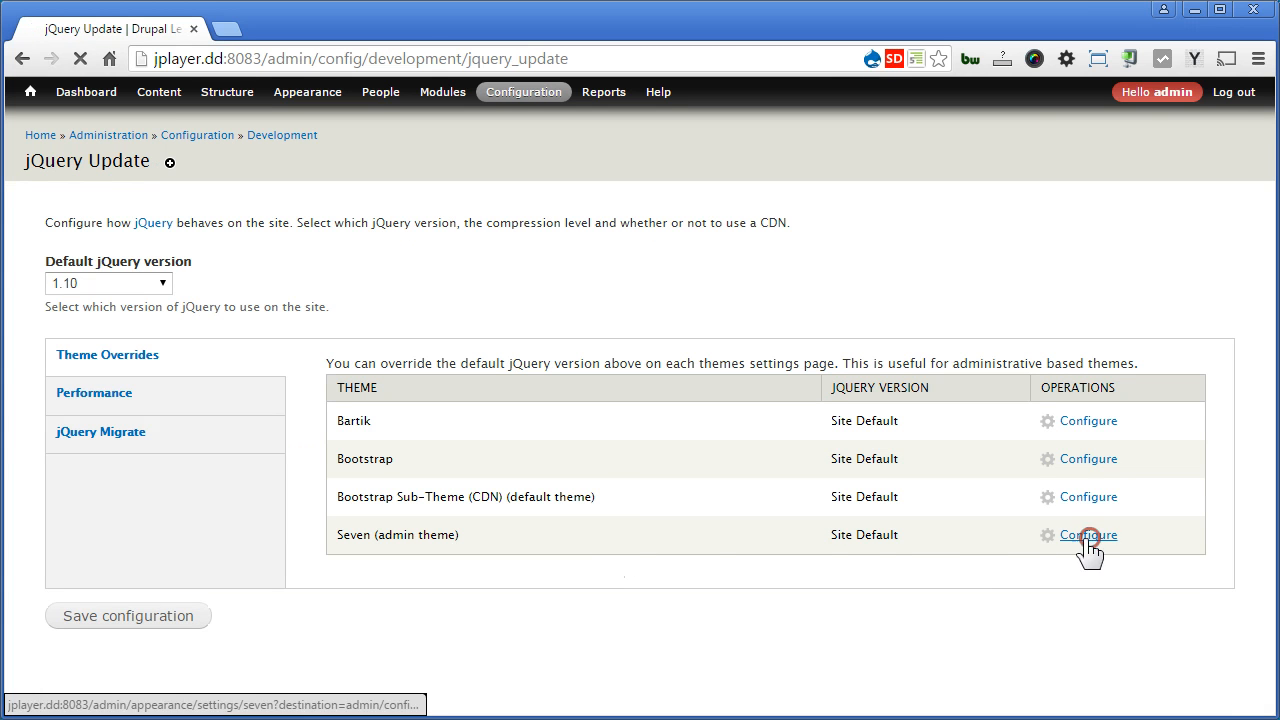
{"action": "left_click", "coordinate": [179, 564]}
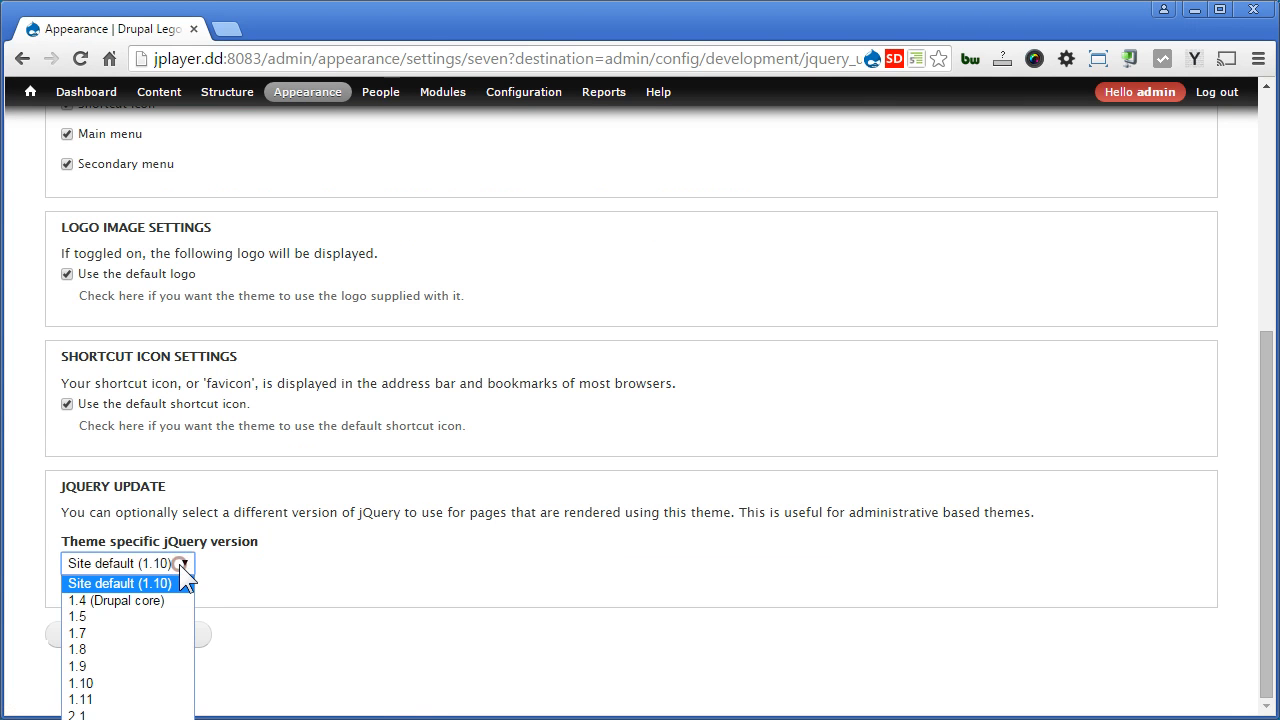
{"action": "left_click", "coordinate": [155, 633]}
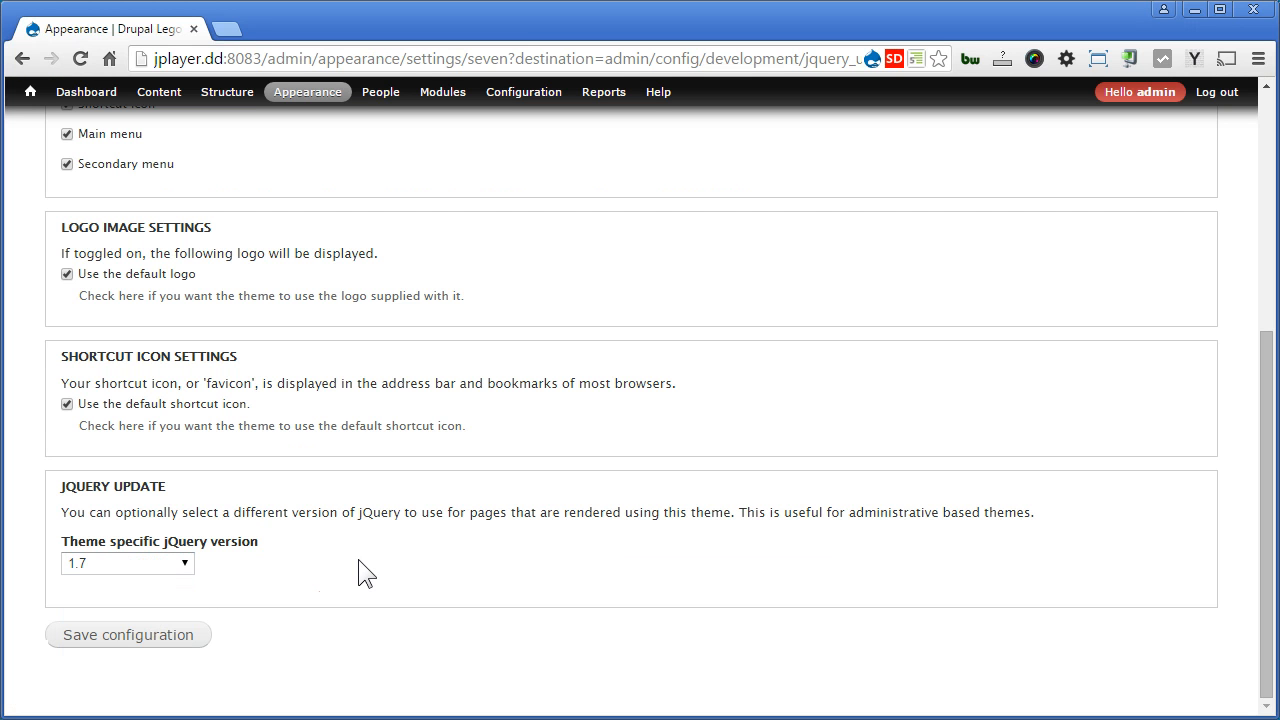
{"action": "left_click", "coordinate": [172, 636]}
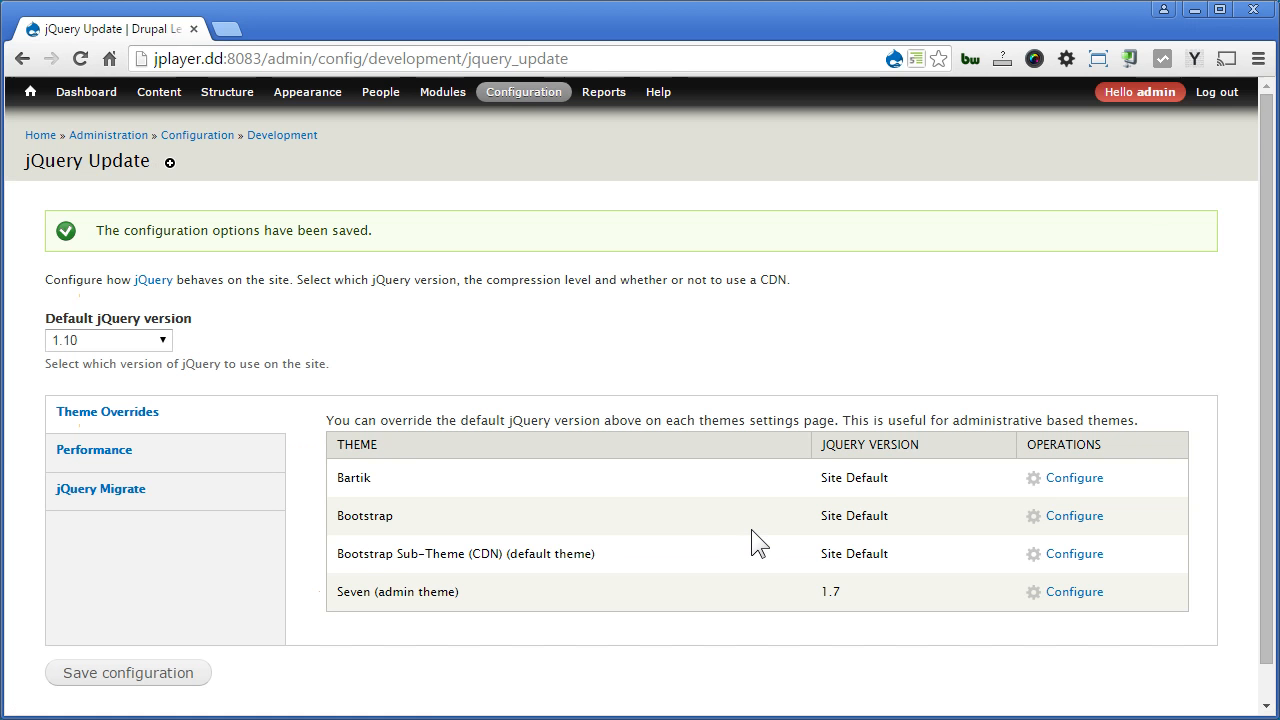
Return to editing the Music Library view and switch to its unsaved cloned page display.
{"action": "mouse_move", "coordinate": [217, 100]}
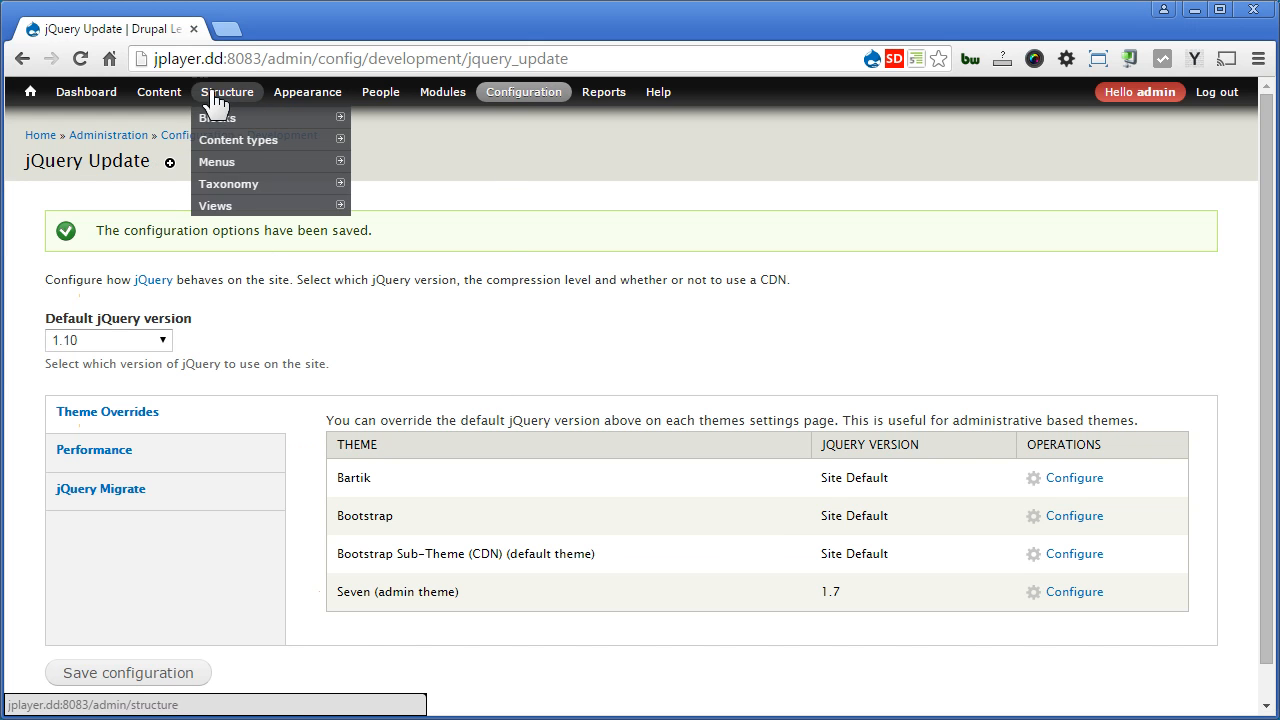
{"action": "mouse_move", "coordinate": [315, 206]}
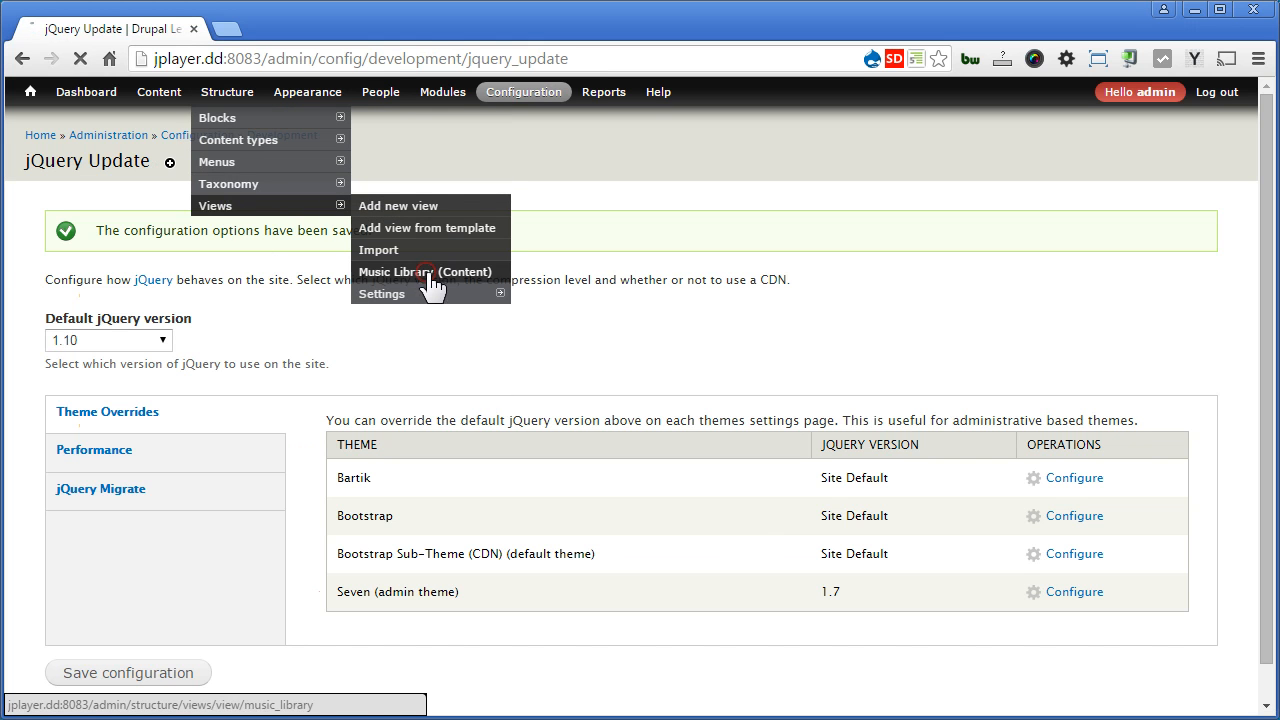
{"action": "left_click", "coordinate": [428, 274]}
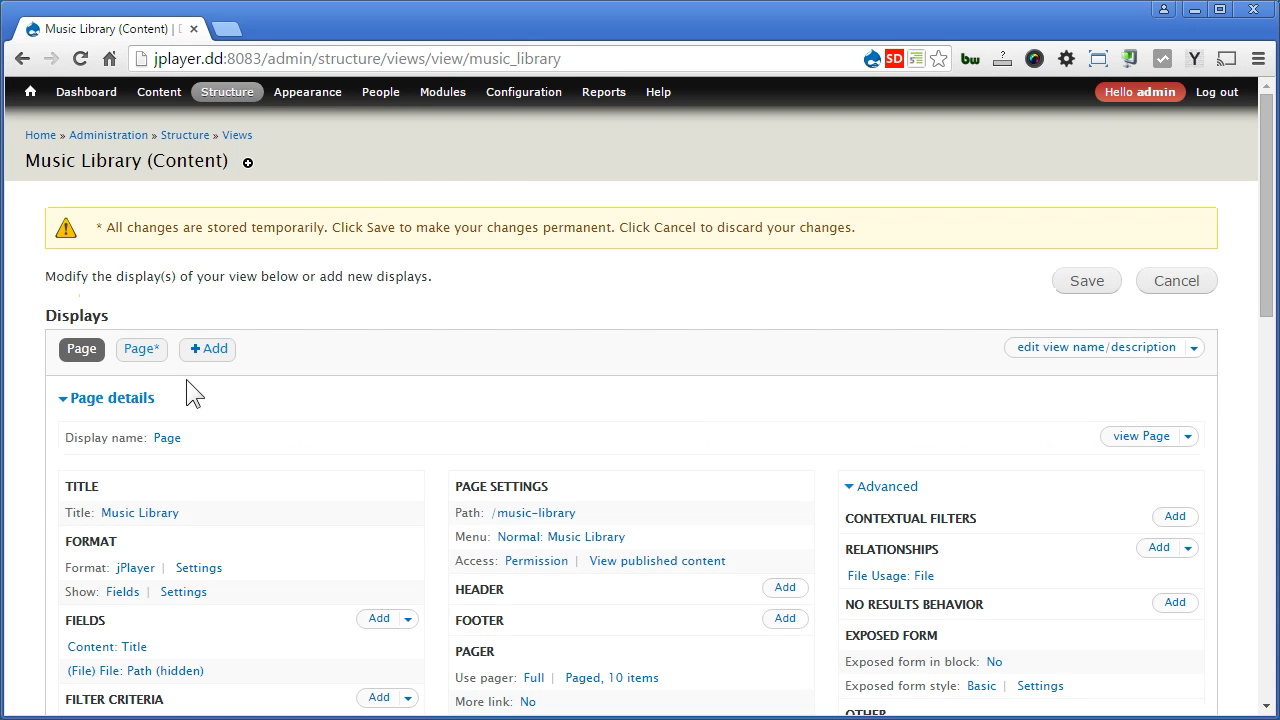
{"action": "left_click", "coordinate": [147, 350]}
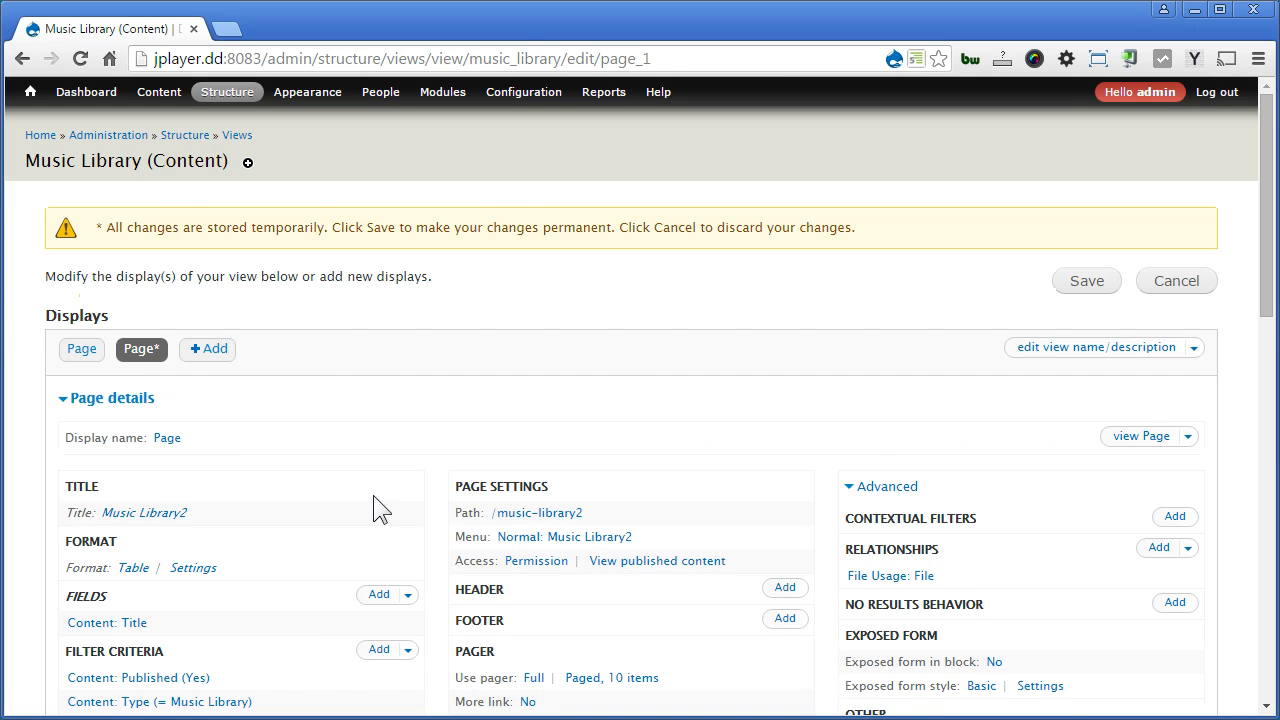
Create the label Title for the Content: Title field, apply it to this display and check the table header in the preview.
{"action": "scroll", "coordinate": [372, 505], "scroll_direction": "down", "scroll_amount": 2}
{"action": "left_click", "coordinate": [106, 422]}
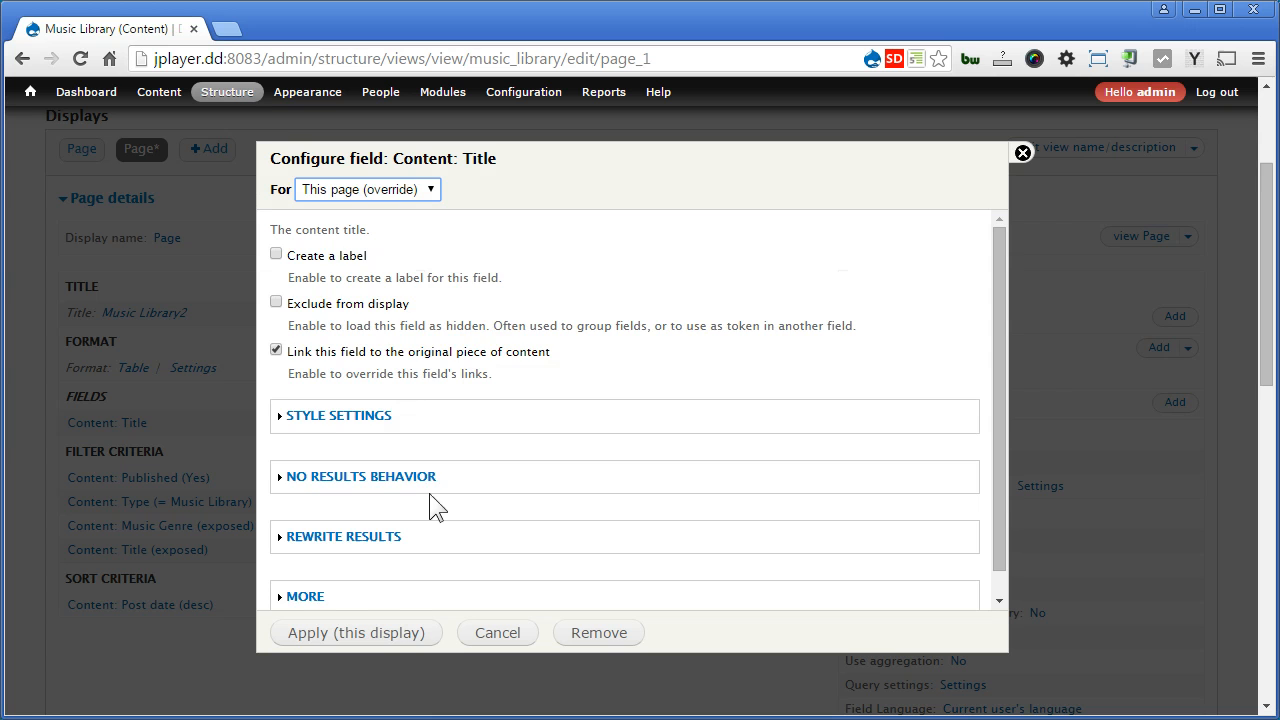
{"action": "left_click", "coordinate": [340, 256]}
{"action": "left_click", "coordinate": [514, 322]}
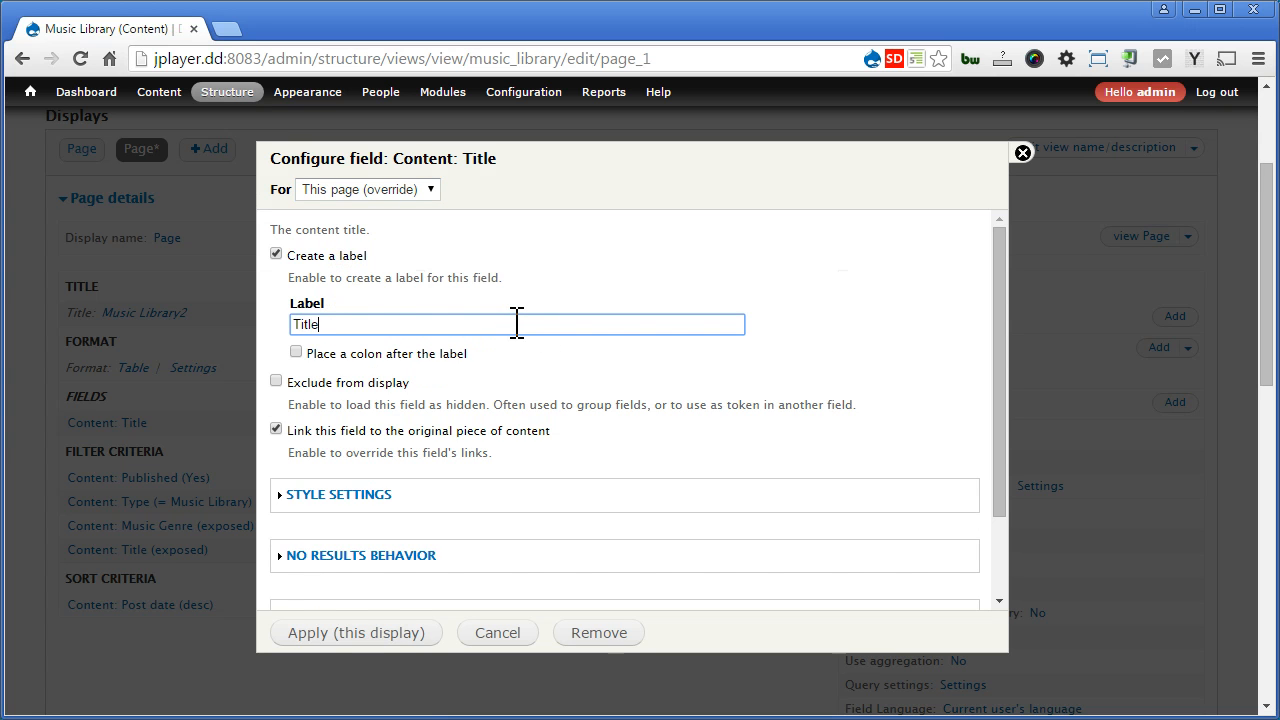
{"action": "left_click", "coordinate": [386, 634]}
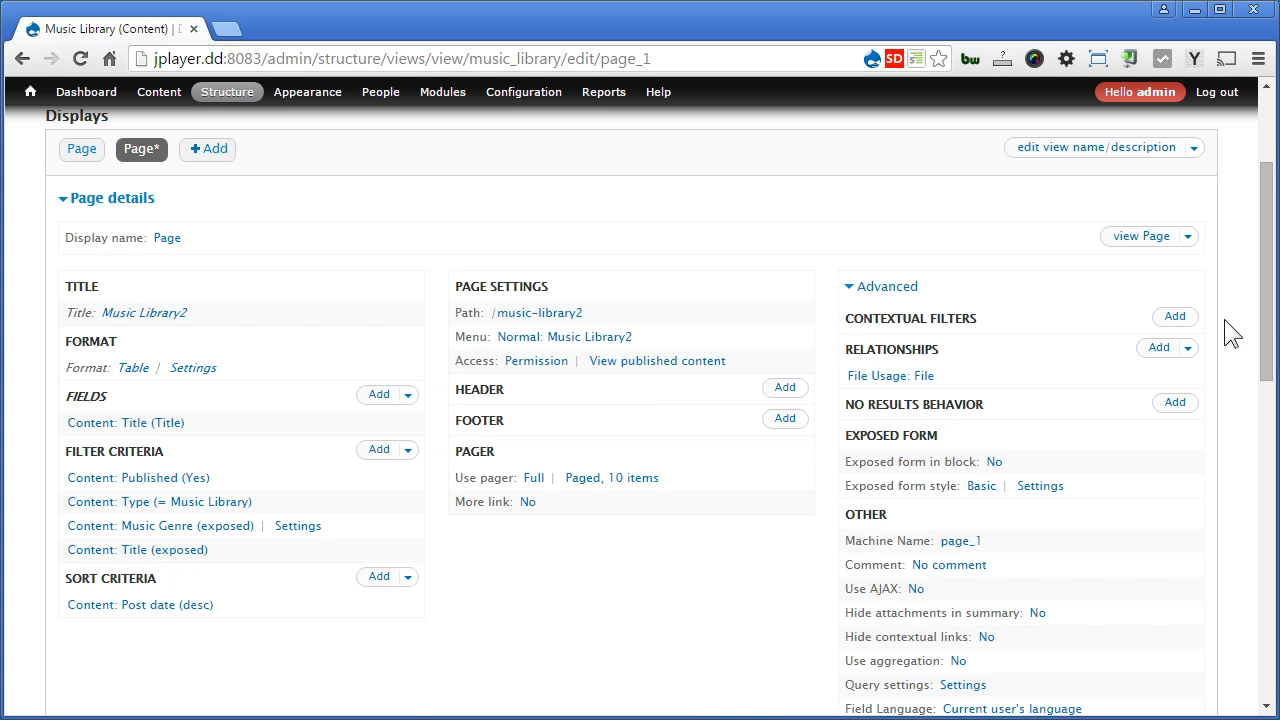
{"action": "left_click_drag", "start_coordinate": [1268, 326], "coordinate": [1268, 582]}
{"action": "left_click_drag", "start_coordinate": [72, 471], "coordinate": [134, 474]}
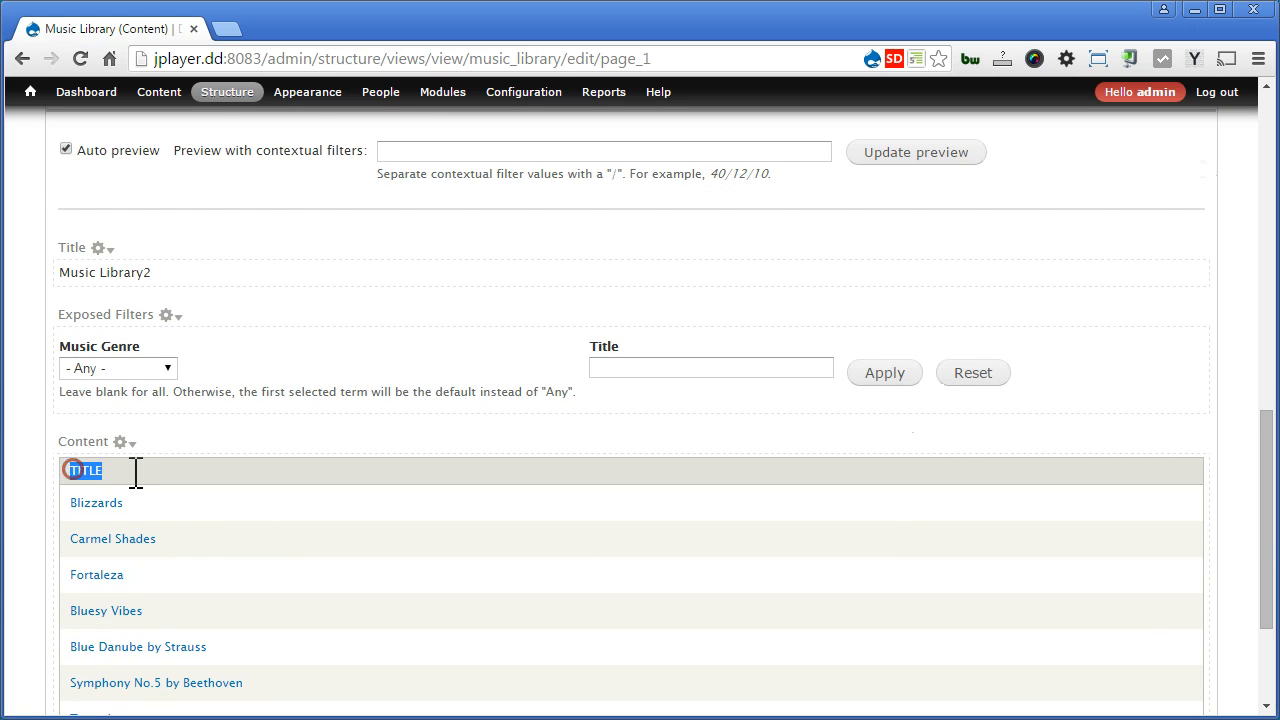
Search the available fields for music and add the Content: Music field to this page display.
{"action": "left_click_drag", "start_coordinate": [1268, 543], "coordinate": [1270, 280]}
{"action": "left_click", "coordinate": [376, 434]}
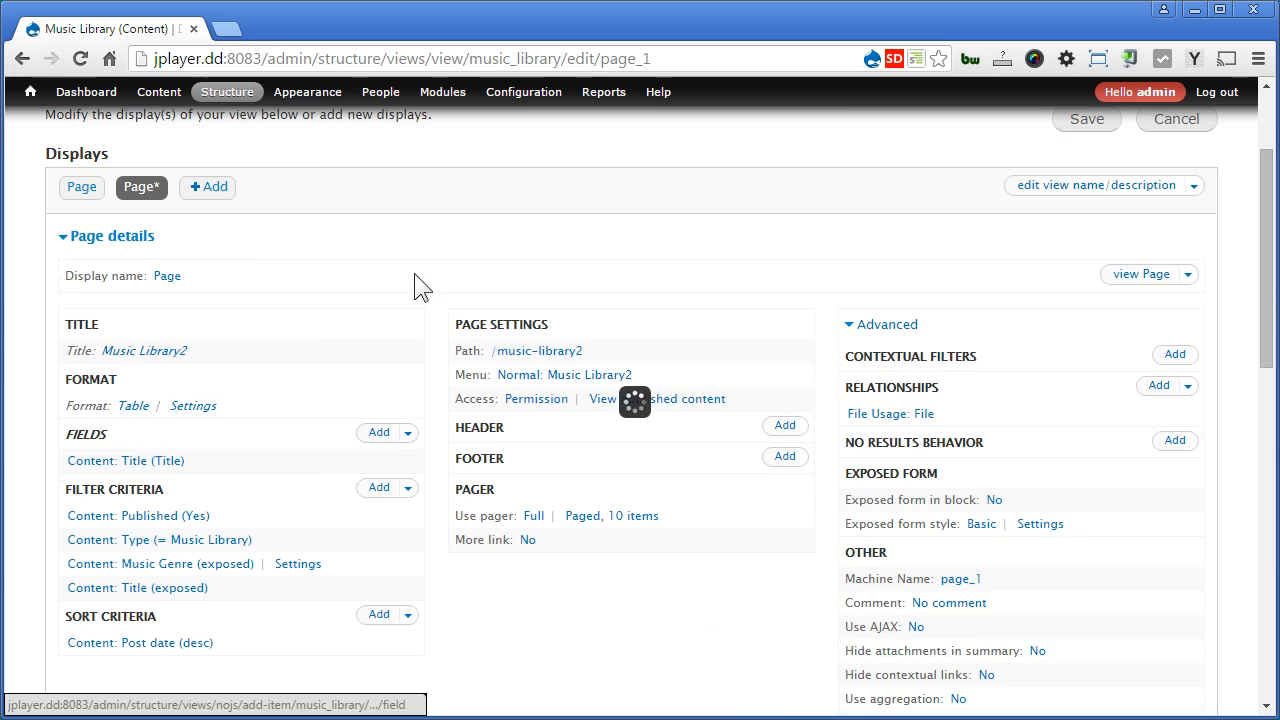
{"action": "left_click", "coordinate": [403, 260]}
{"action": "type", "text": "mu"}
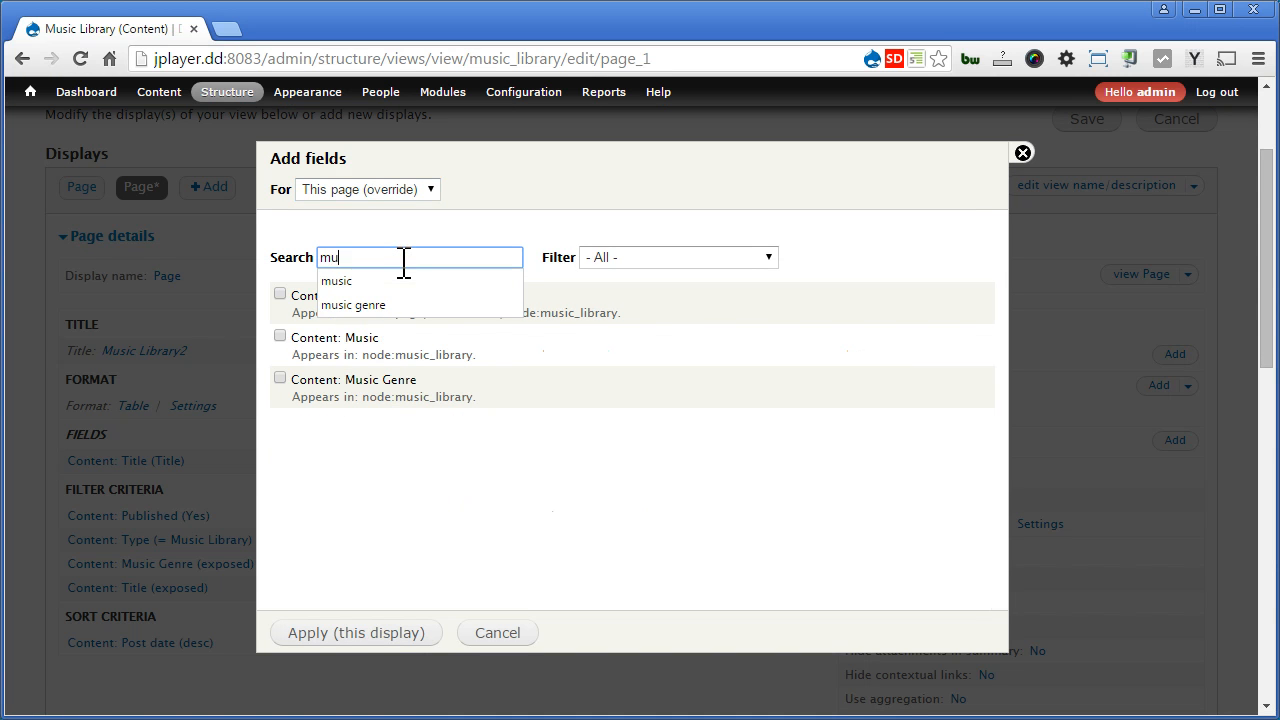
{"action": "type", "text": "sic"}
{"action": "left_click", "coordinate": [461, 228]}
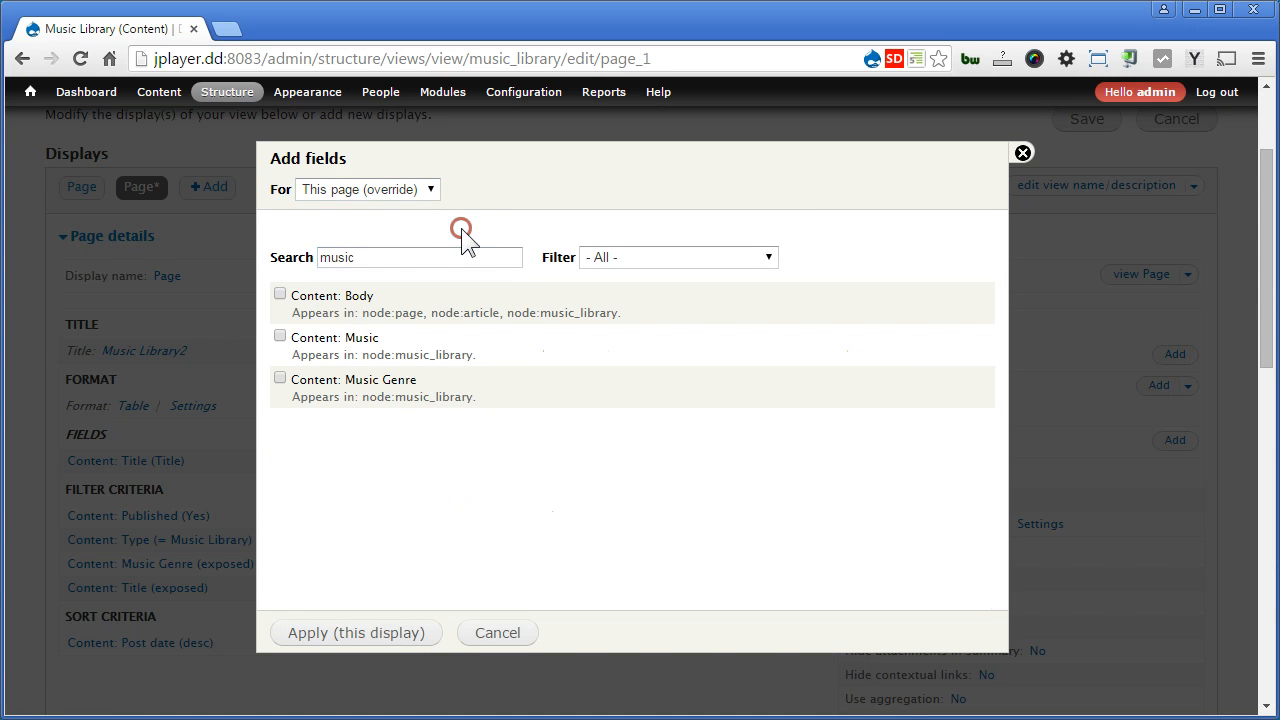
{"action": "left_click", "coordinate": [350, 337]}
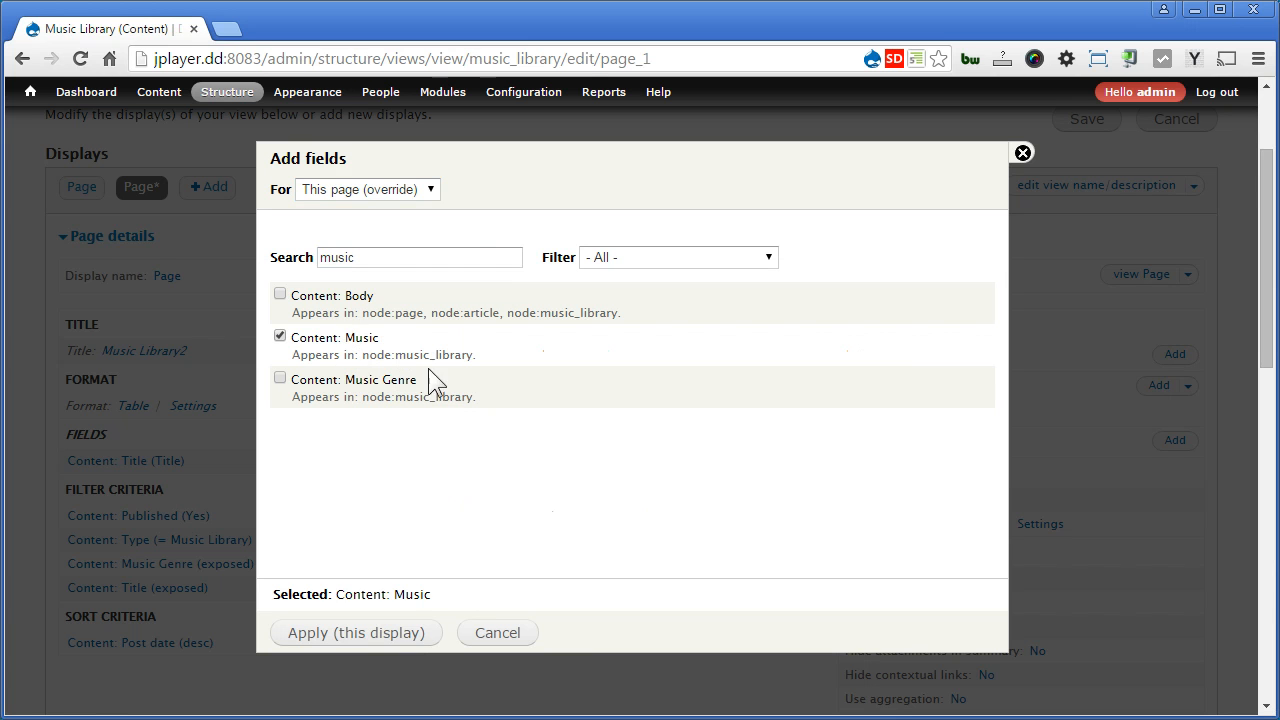
{"action": "left_click", "coordinate": [340, 633]}
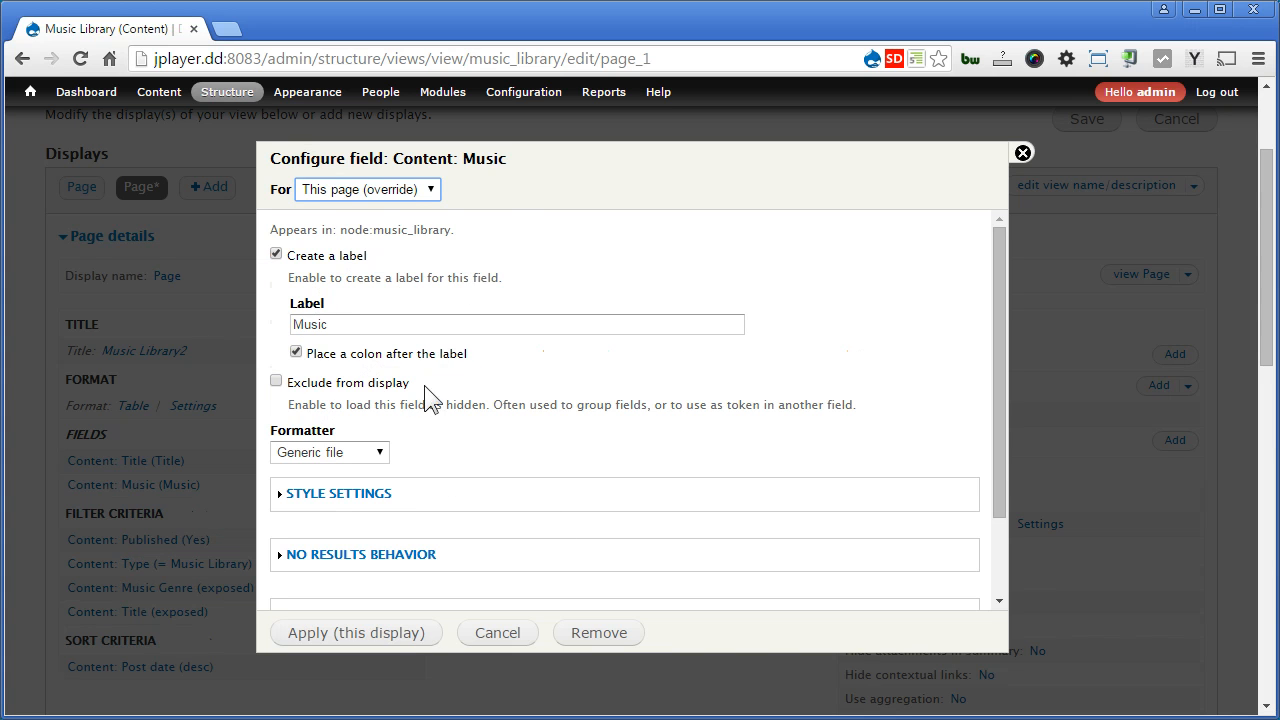
Set the Music field's formatter to jPlayer - Player with kind Single, apply it to this display and check the preview.
{"action": "left_click", "coordinate": [351, 452]}
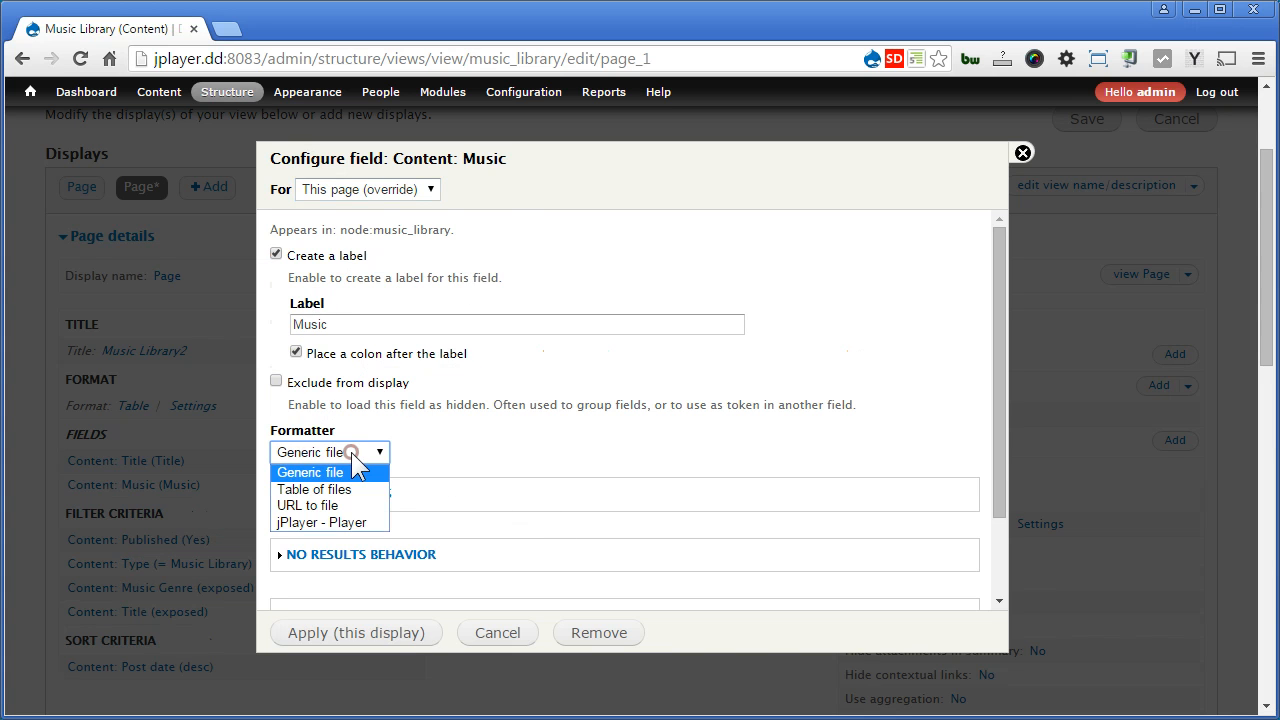
{"action": "left_click", "coordinate": [342, 523]}
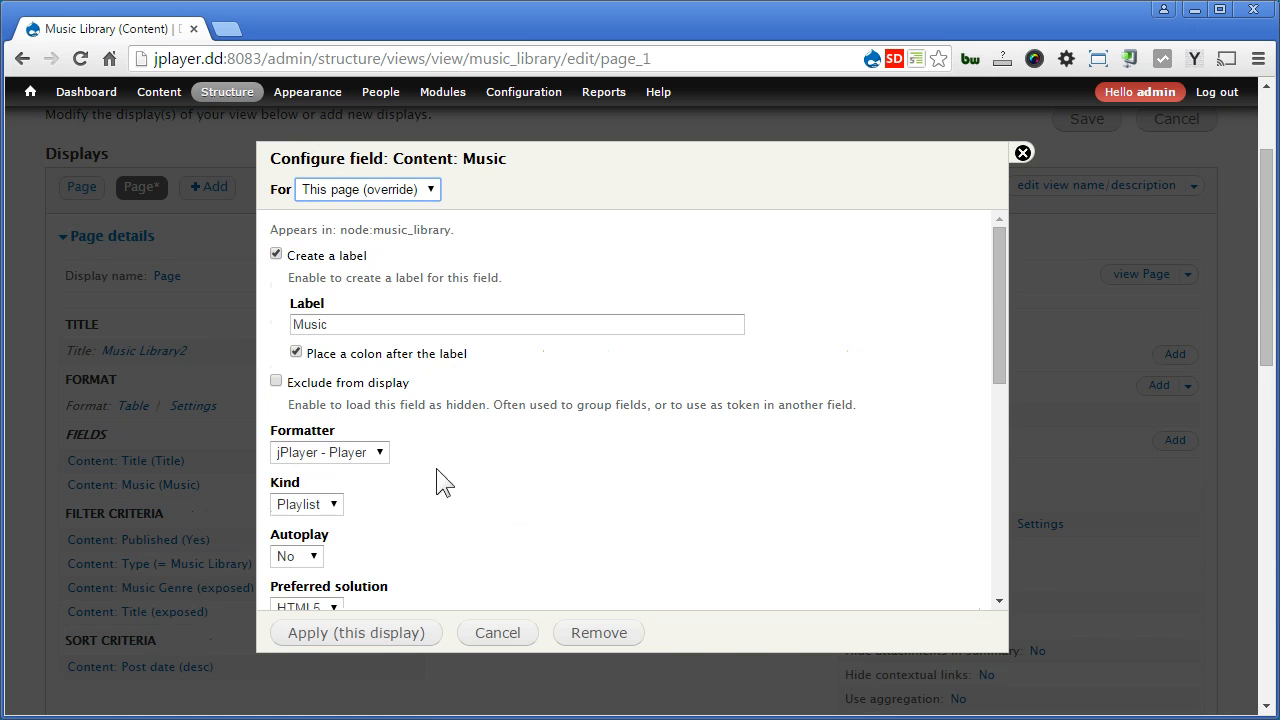
{"action": "scroll", "coordinate": [524, 503], "scroll_direction": "down", "scroll_amount": 2}
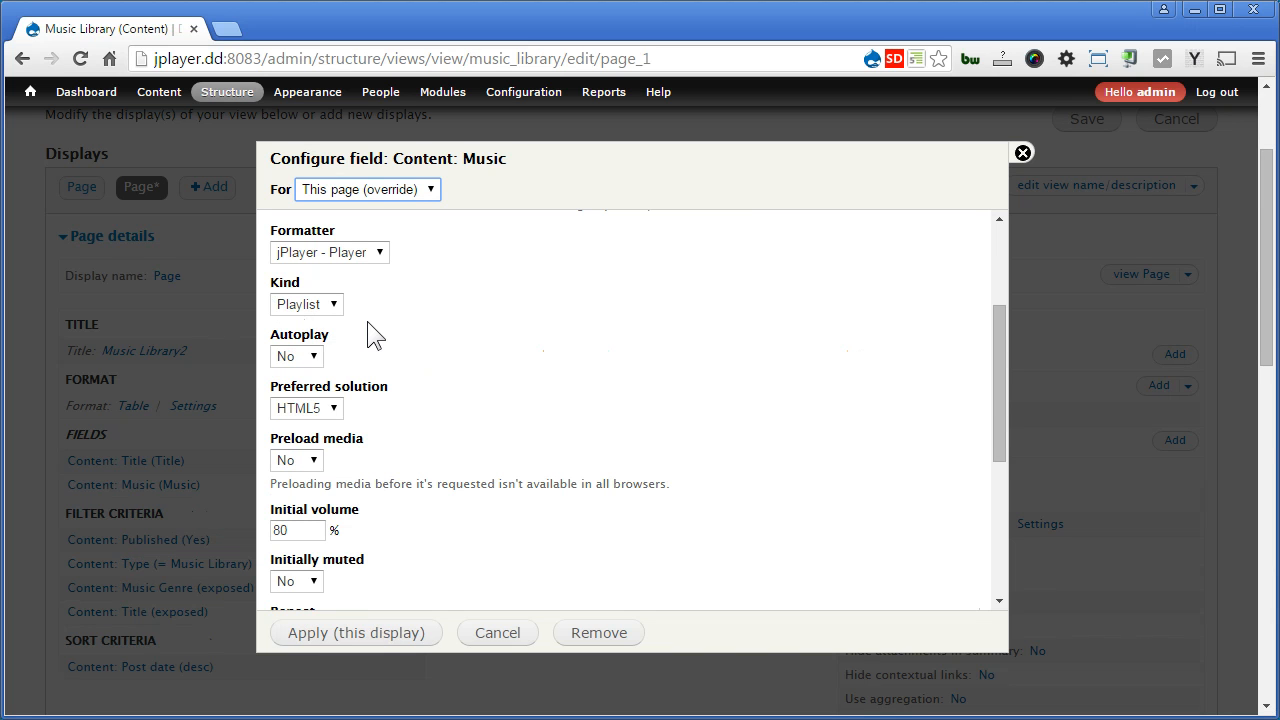
{"action": "left_click", "coordinate": [335, 305]}
{"action": "left_click", "coordinate": [308, 322]}
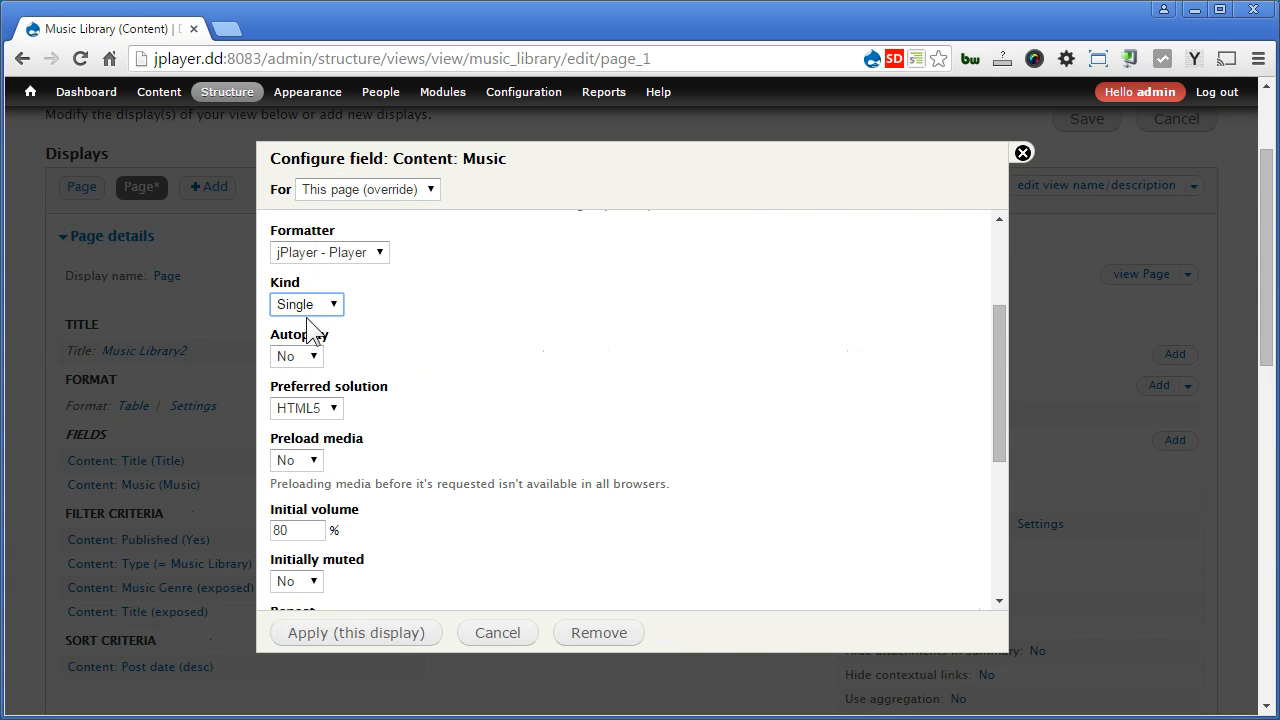
{"action": "left_click", "coordinate": [586, 375]}
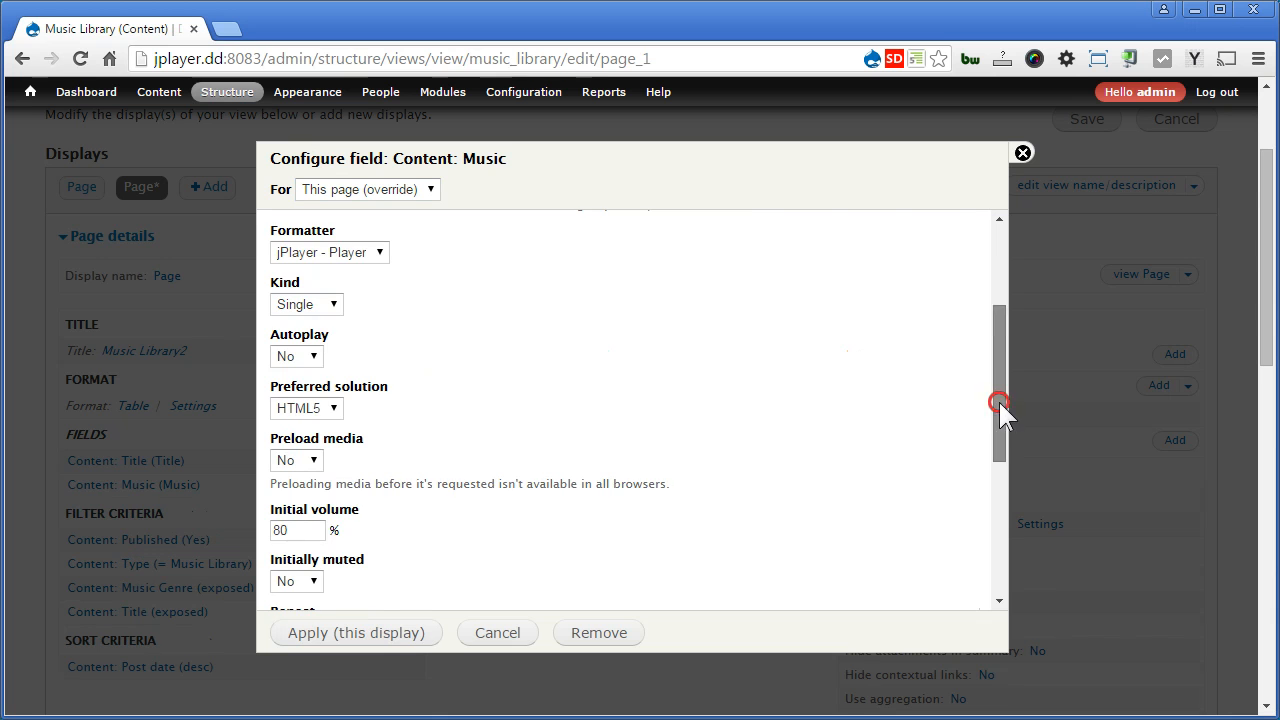
{"action": "left_click_drag", "start_coordinate": [999, 409], "coordinate": [1014, 512]}
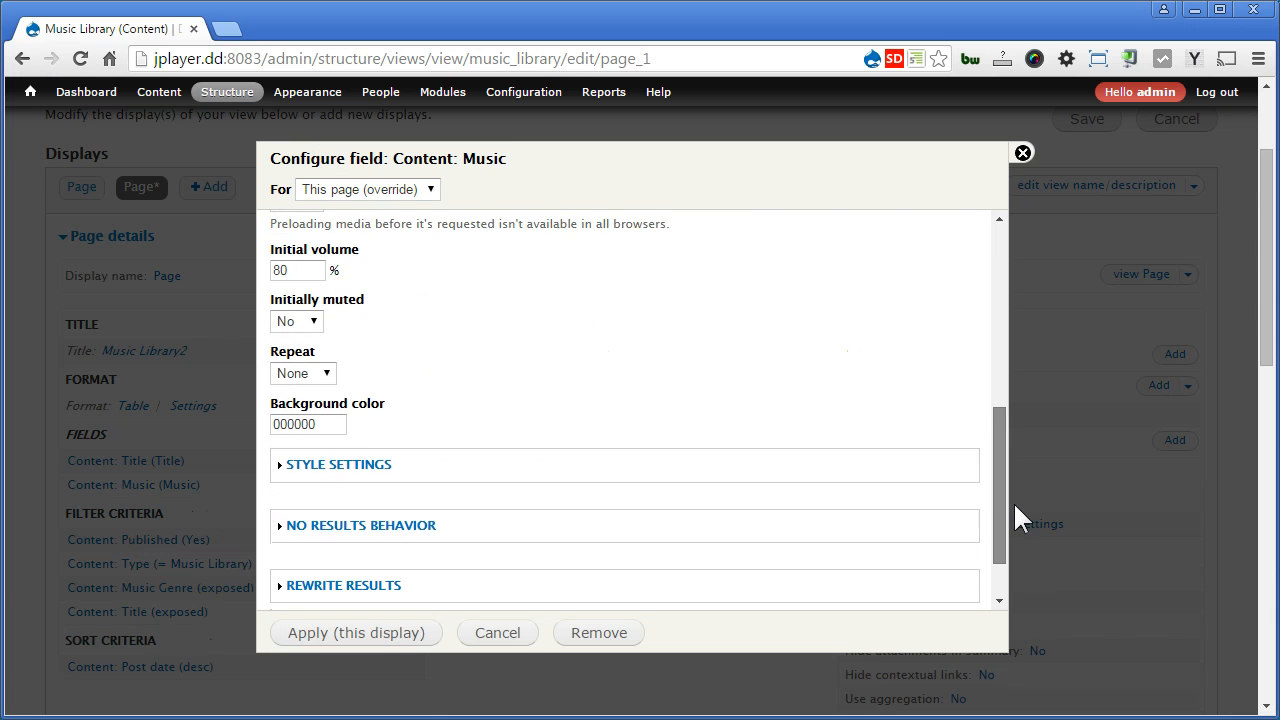
{"action": "left_click", "coordinate": [358, 636]}
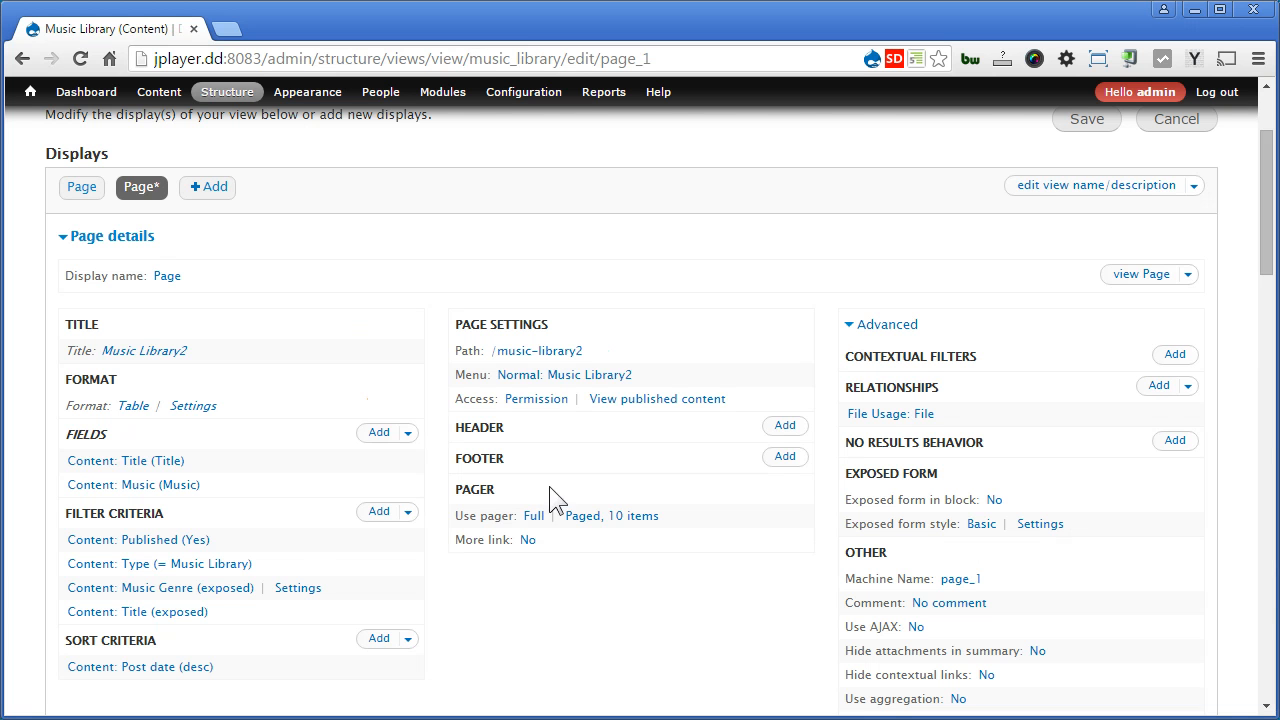
{"action": "left_click_drag", "start_coordinate": [1265, 238], "coordinate": [1265, 470]}
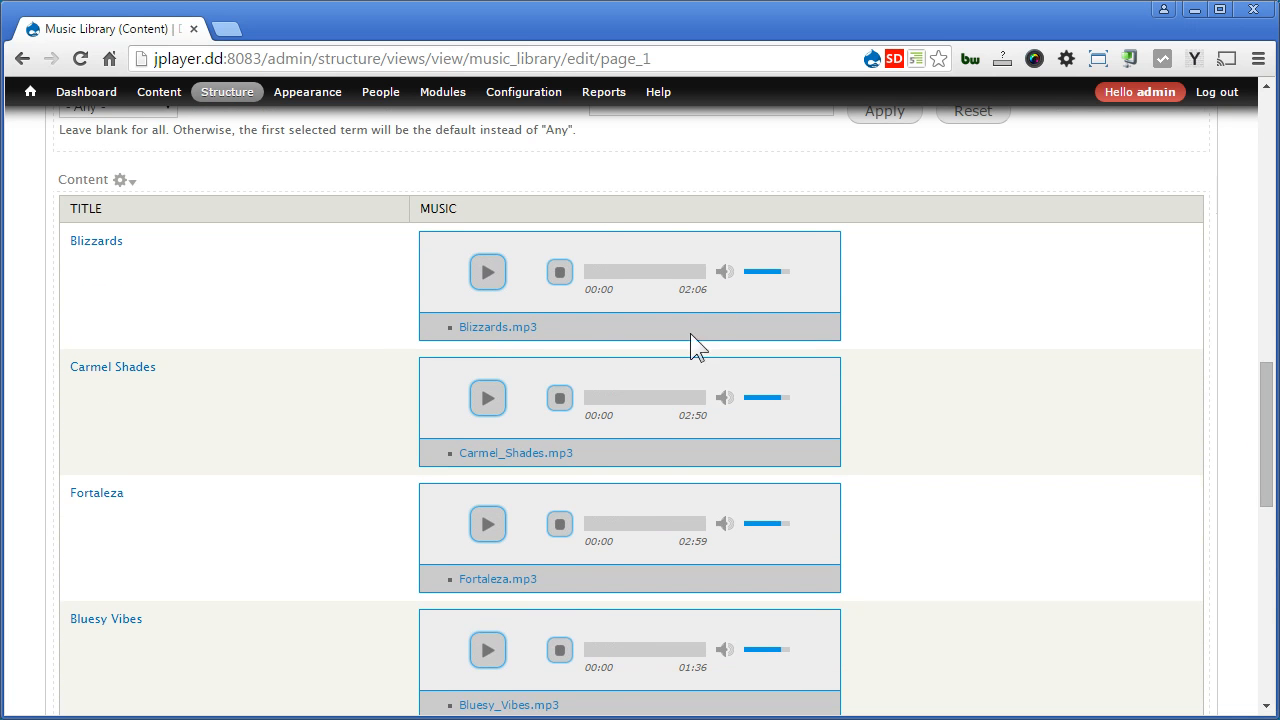
Search the available fields for body and add the Content: Body field to this page display.
{"action": "left_click_drag", "start_coordinate": [1265, 457], "coordinate": [1245, 223]}
{"action": "left_click", "coordinate": [376, 376]}
{"action": "left_click", "coordinate": [386, 258]}
{"action": "type", "text": "body"}
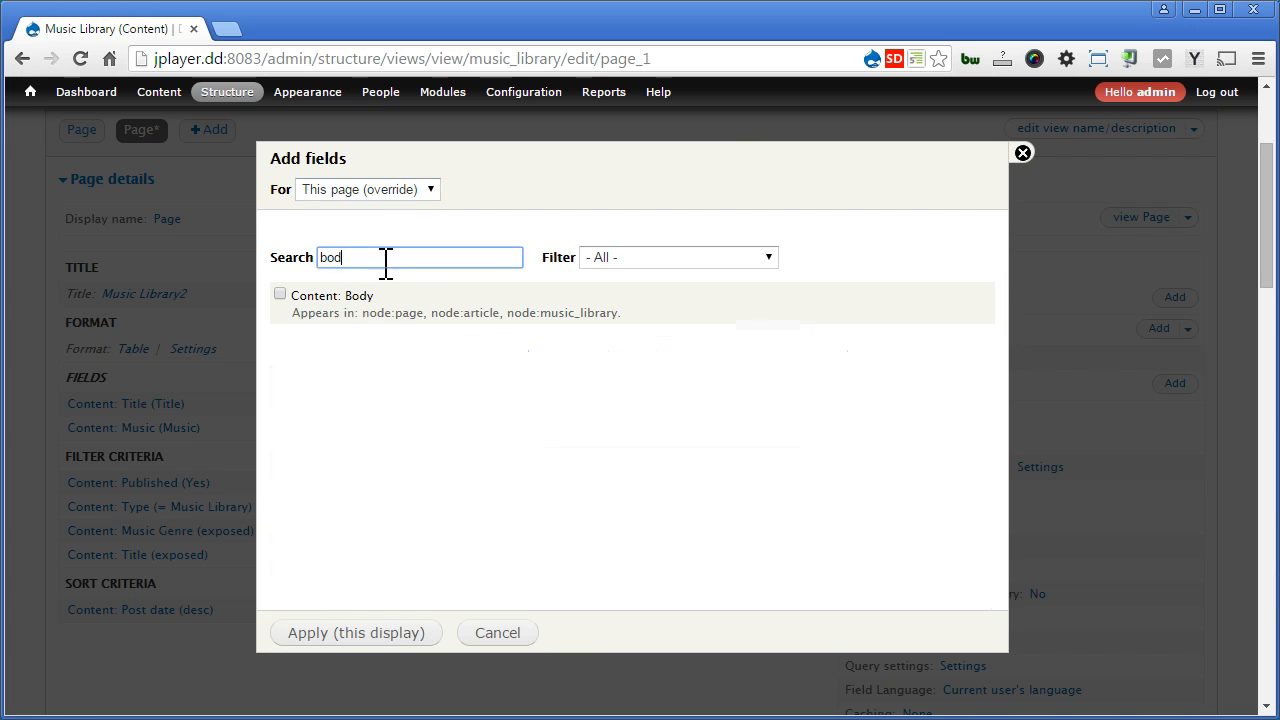
{"action": "left_click", "coordinate": [345, 297]}
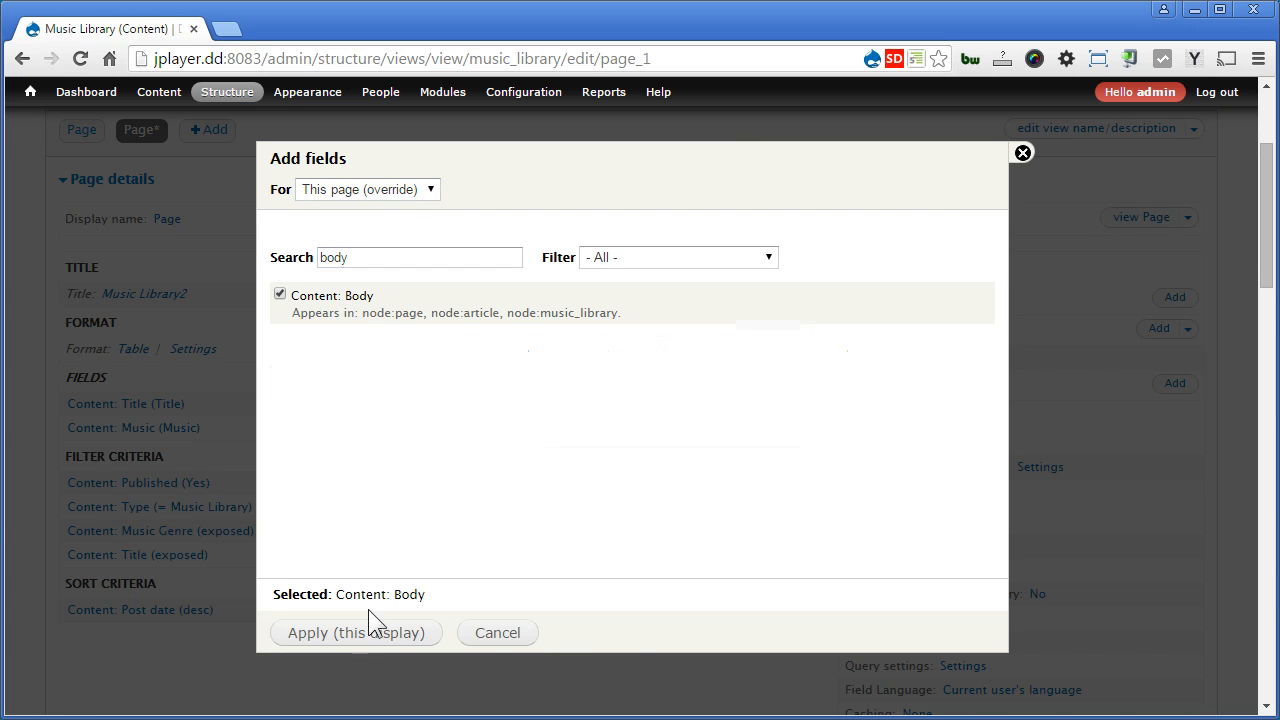
{"action": "left_click", "coordinate": [368, 624]}
Set the Body field's formatter to Summary or trimmed with a trim length of 200 and apply it to this display.
{"action": "left_click", "coordinate": [420, 454]}
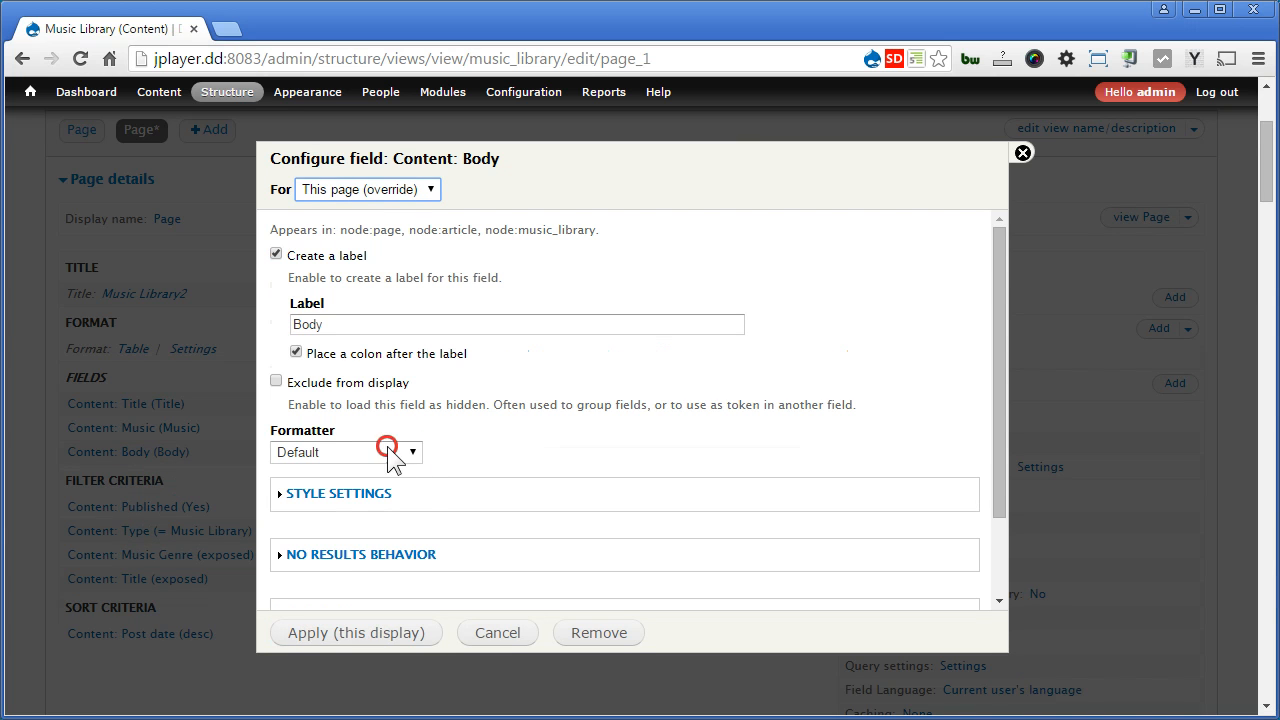
{"action": "left_click", "coordinate": [362, 507]}
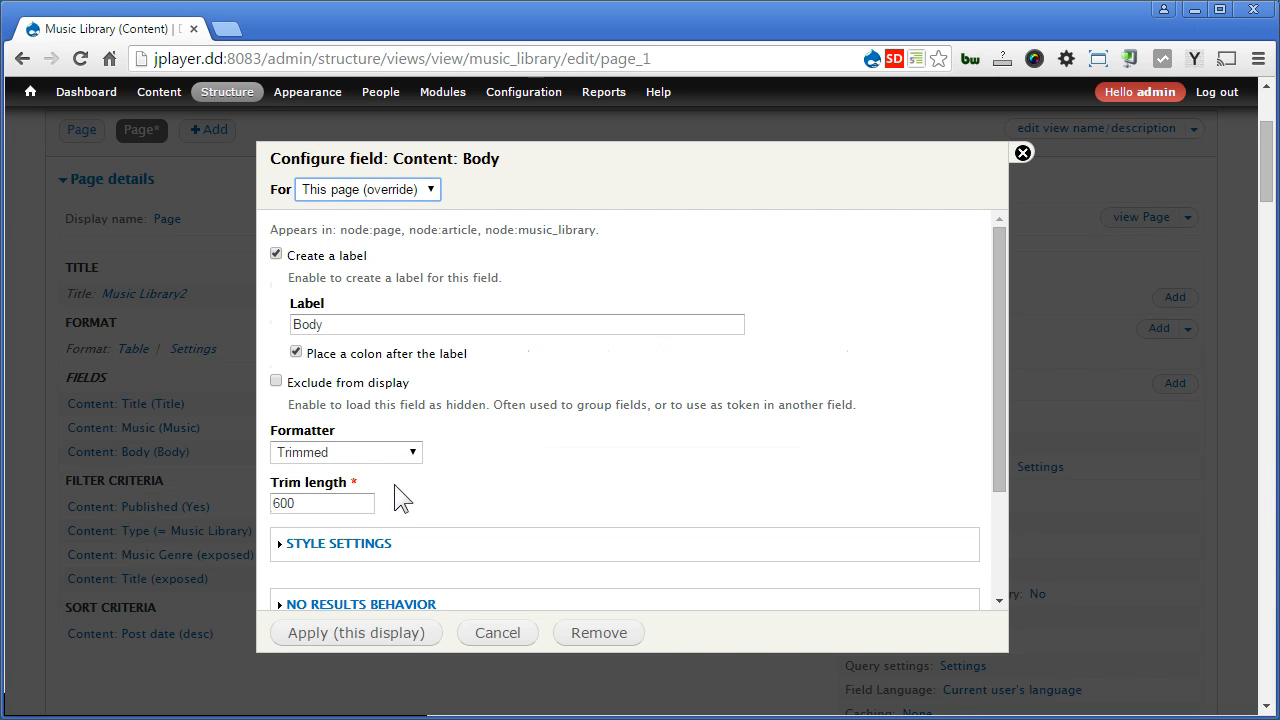
{"action": "double_click", "coordinate": [323, 504]}
{"action": "type", "text": "200"}
{"action": "left_click", "coordinate": [340, 450]}
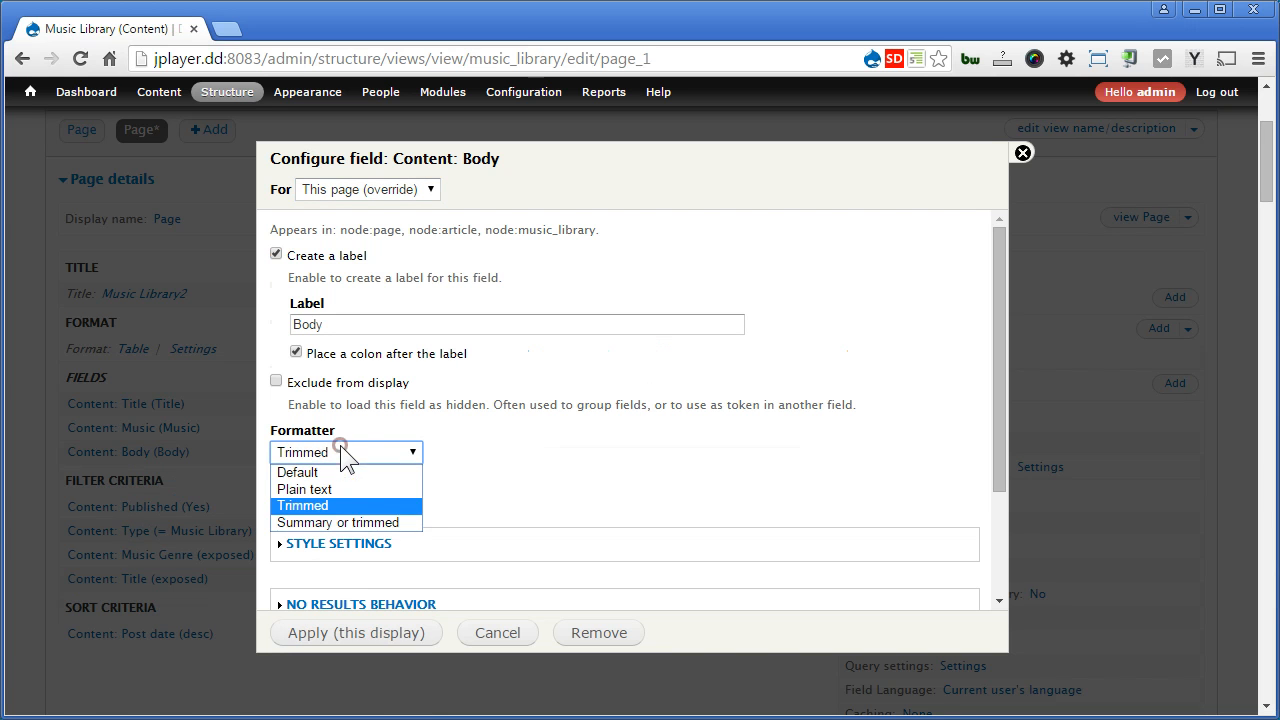
{"action": "left_click", "coordinate": [358, 523]}
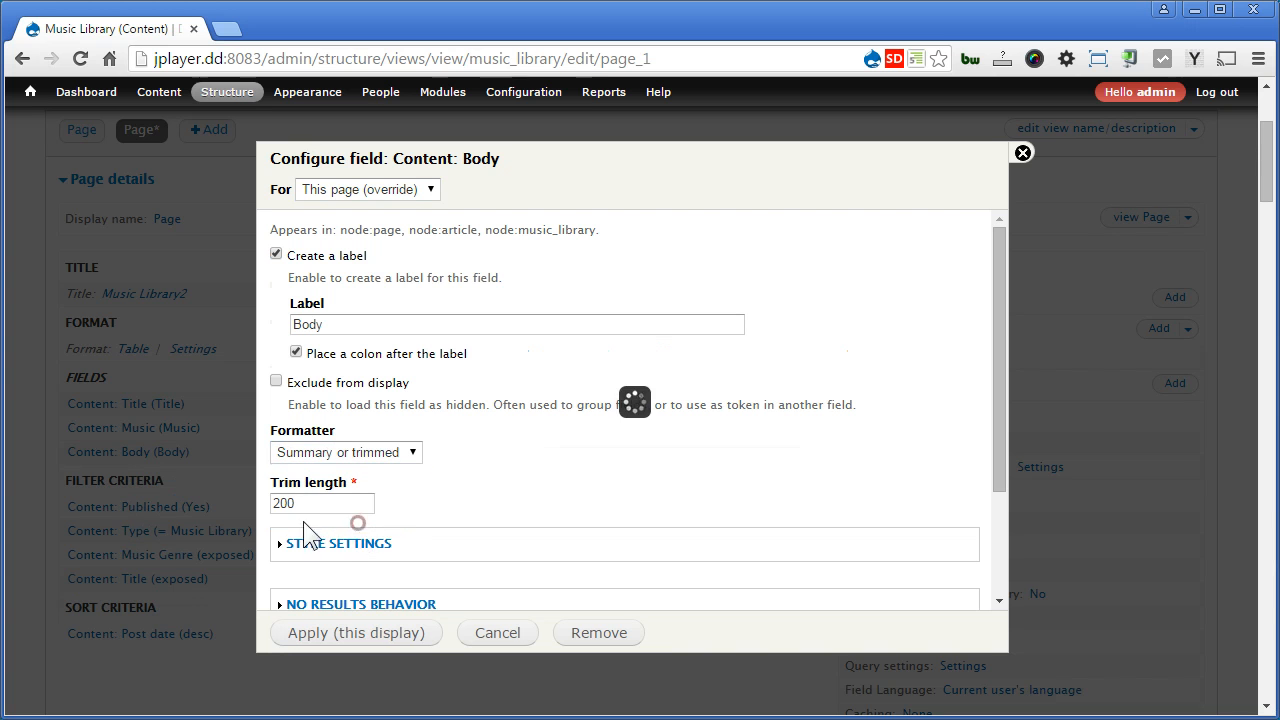
{"action": "left_click", "coordinate": [357, 633]}
Search the available fields for link and add the Content: Link field to this page display.
{"action": "left_click", "coordinate": [380, 376]}
{"action": "left_click", "coordinate": [426, 257]}
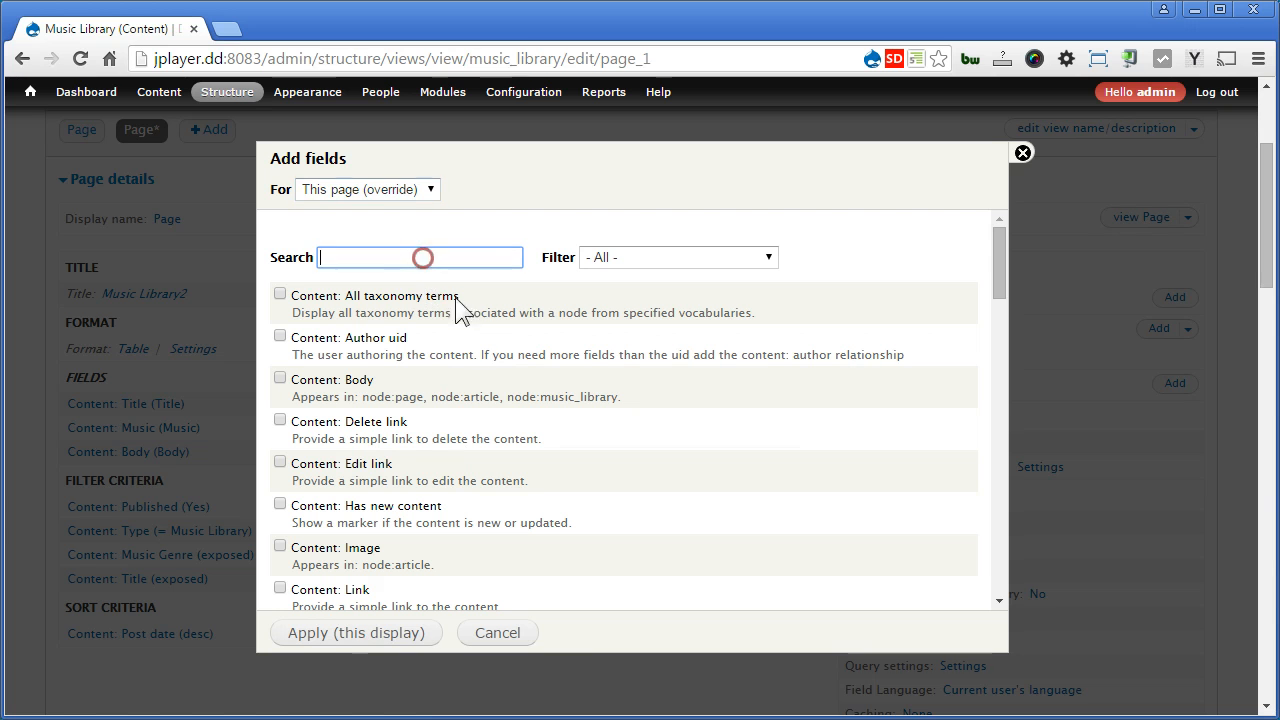
{"action": "type", "text": "link"}
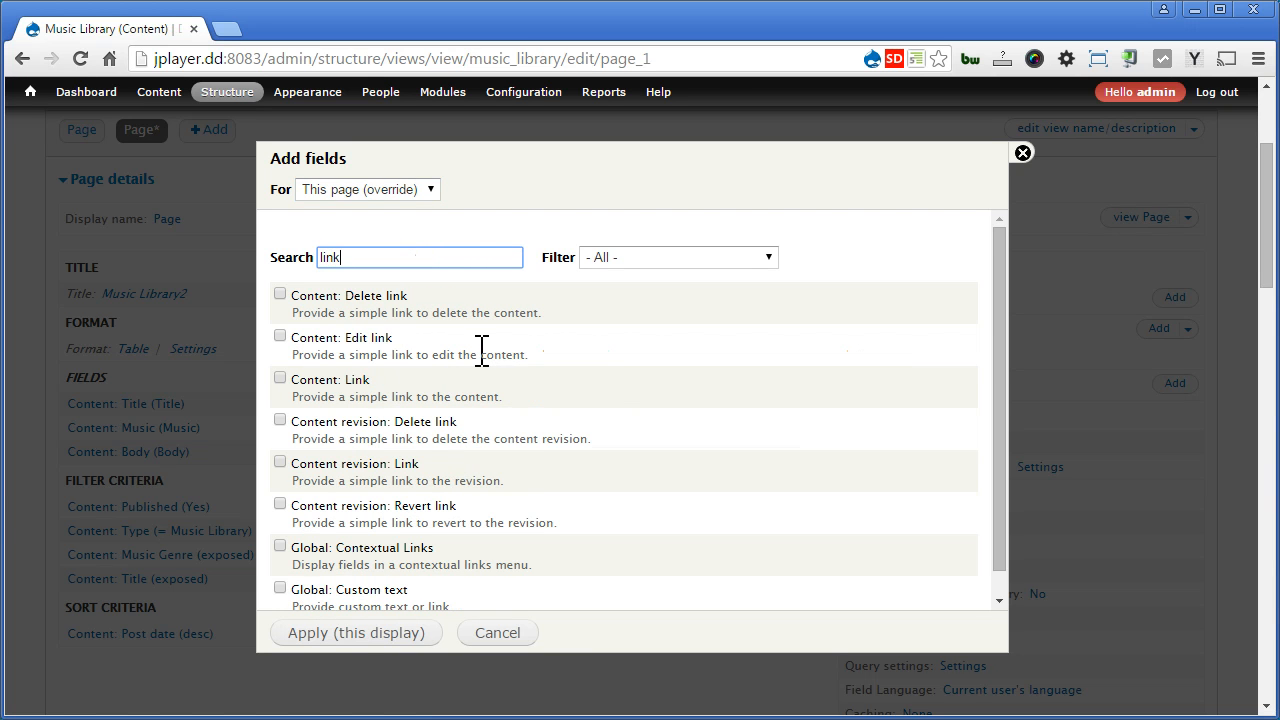
{"action": "left_click", "coordinate": [336, 377]}
{"action": "left_click", "coordinate": [352, 633]}
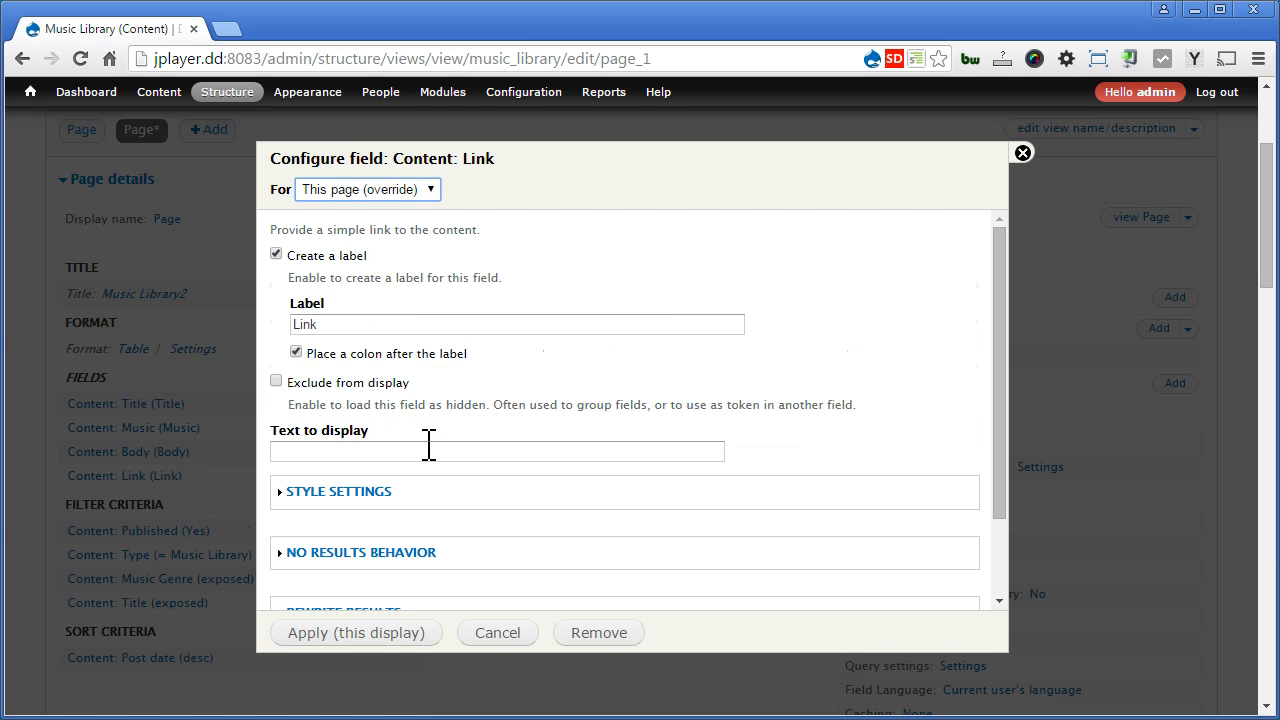
Set the Link field's label and display text to View more, apply it and check the table preview.
{"action": "left_click_drag", "start_coordinate": [339, 323], "coordinate": [219, 330]}
{"action": "type", "text": "View more"}
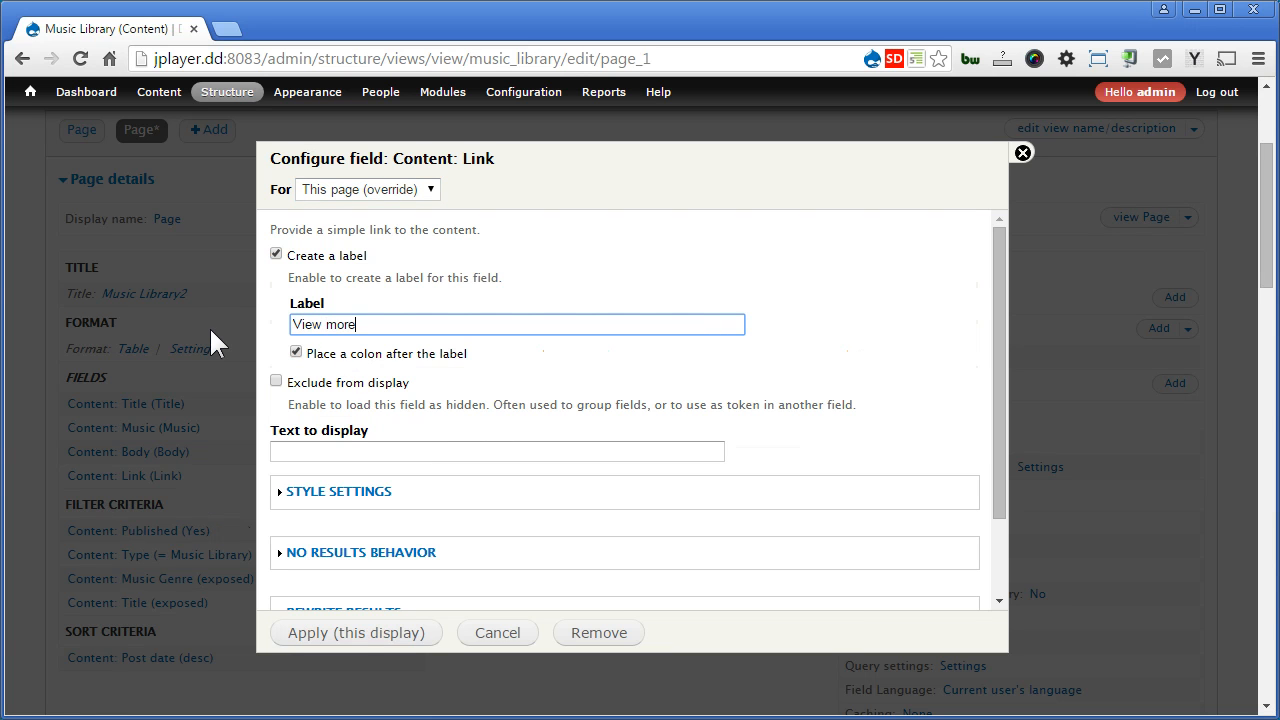
{"action": "left_click", "coordinate": [301, 451]}
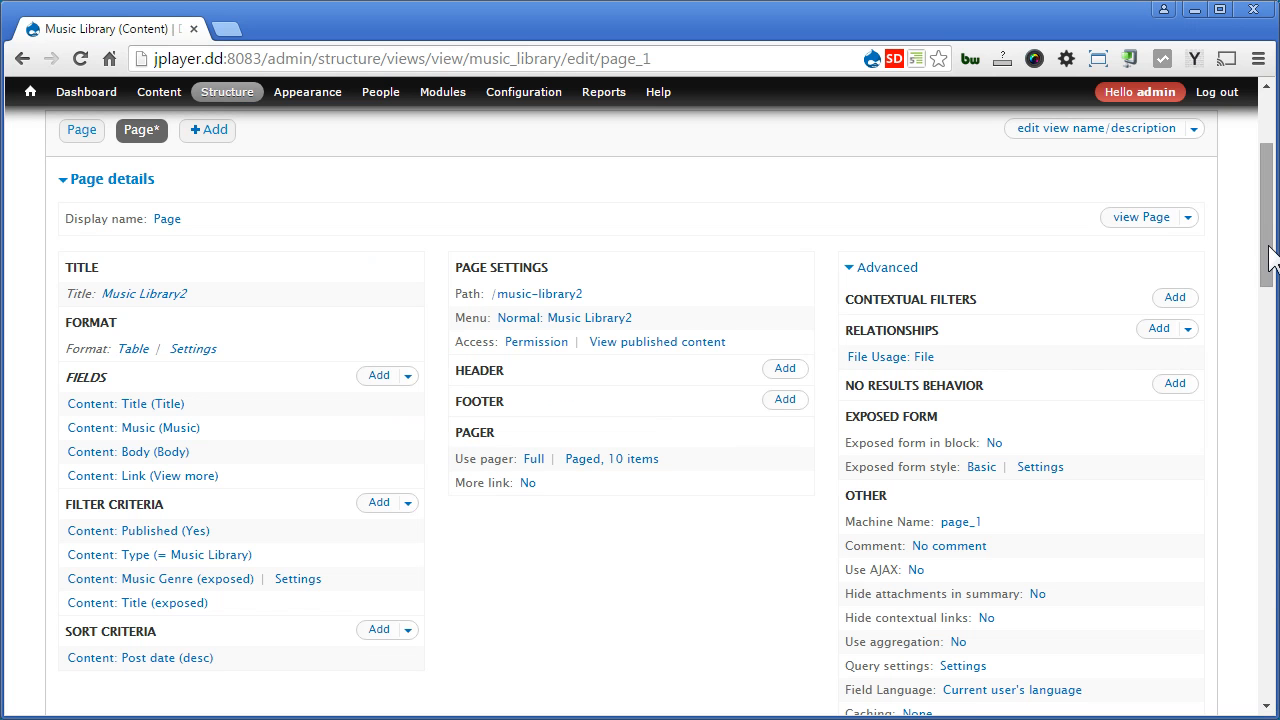
{"action": "left_click_drag", "start_coordinate": [1268, 258], "coordinate": [1260, 481]}
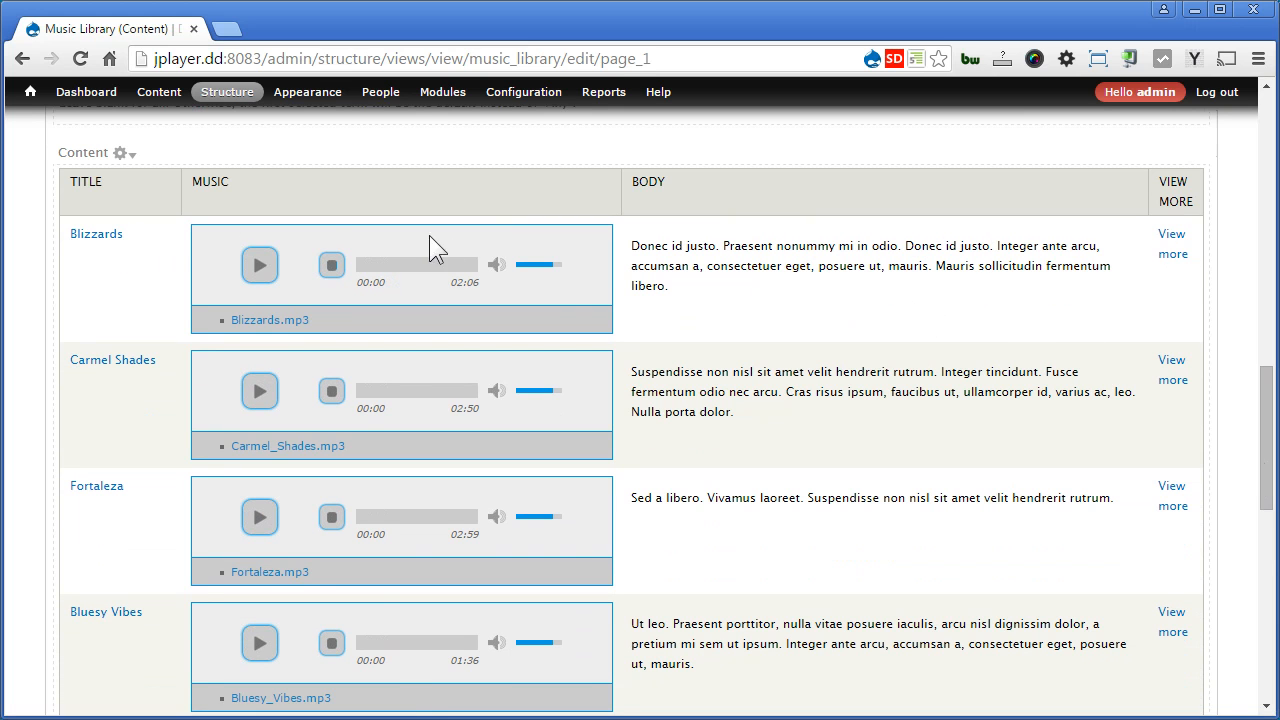
{"action": "left_click_drag", "start_coordinate": [1262, 402], "coordinate": [1272, 349]}
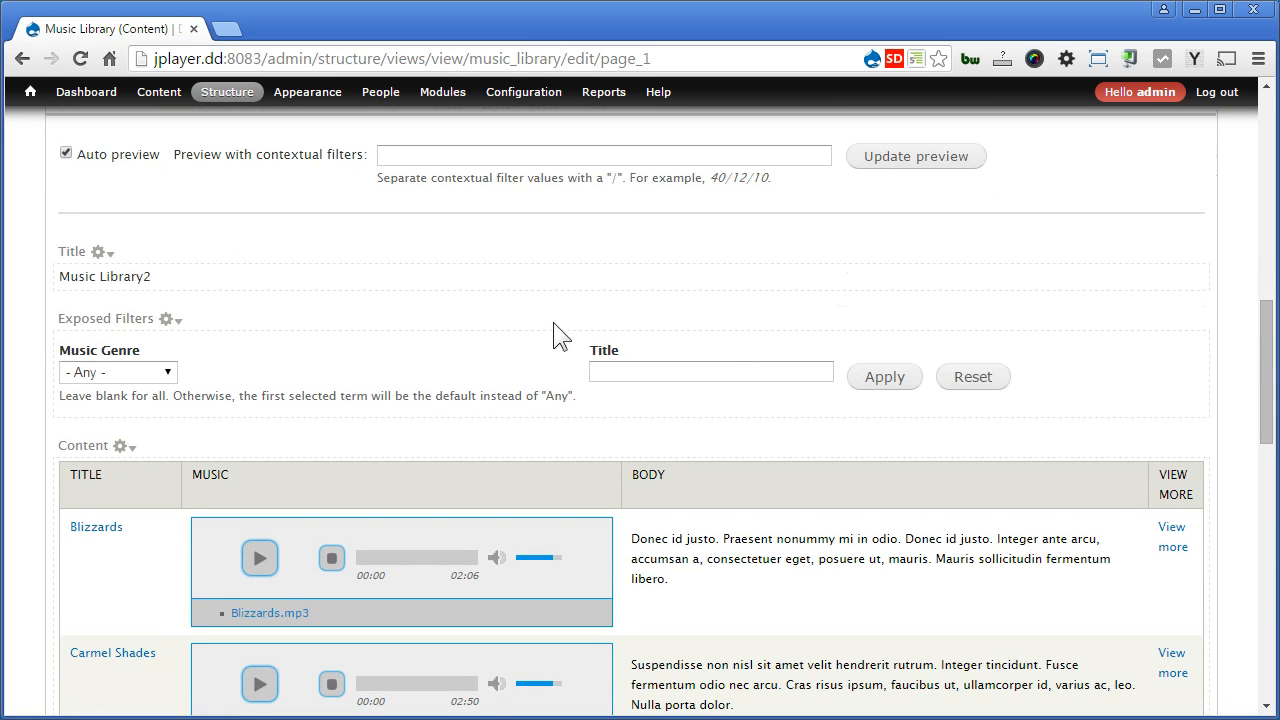
Remove the File Usage: File relationship for this page (override) only and save the view.
{"action": "left_click_drag", "start_coordinate": [1266, 400], "coordinate": [1264, 212]}
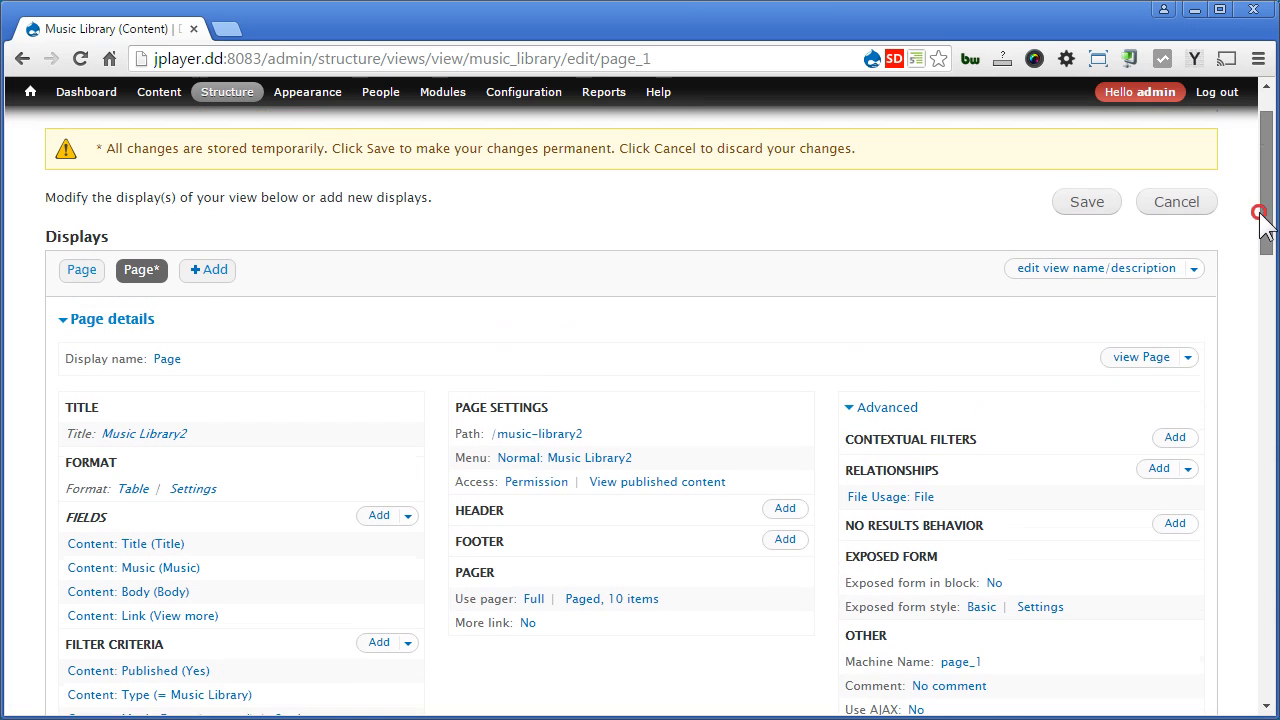
{"action": "left_click", "coordinate": [892, 496]}
{"action": "left_click", "coordinate": [395, 277]}
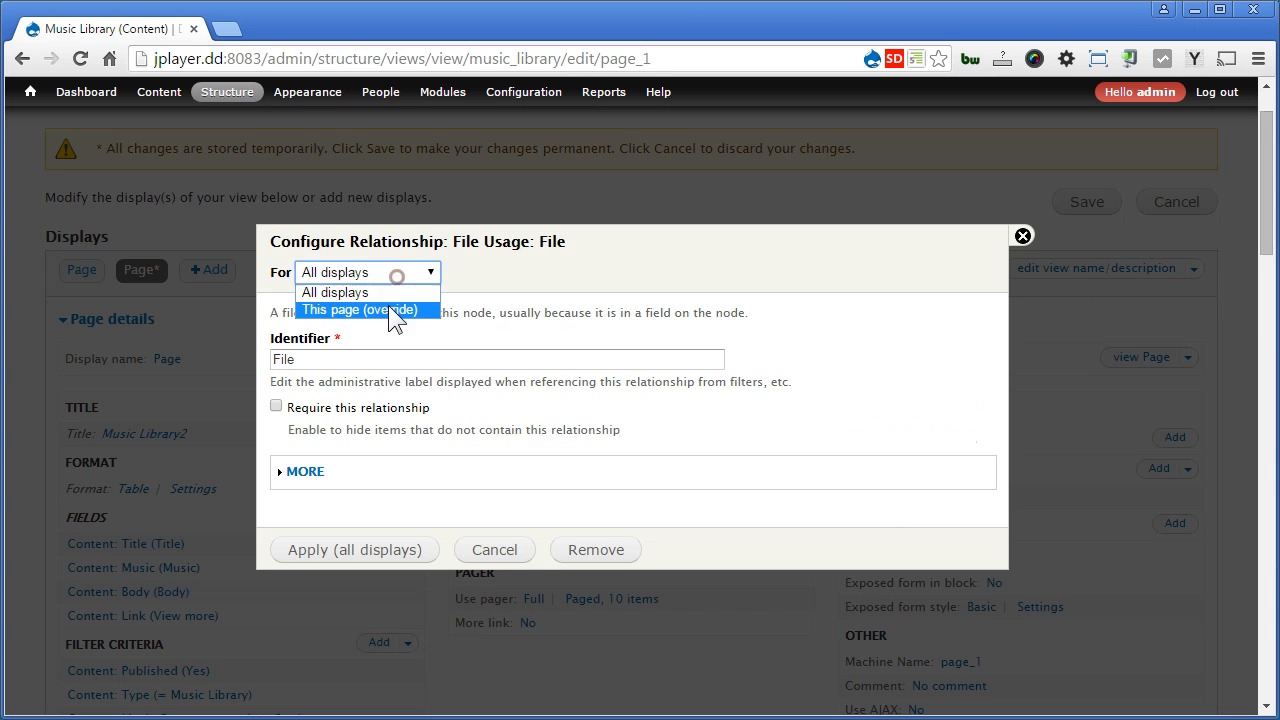
{"action": "left_click", "coordinate": [388, 305]}
{"action": "left_click", "coordinate": [603, 551]}
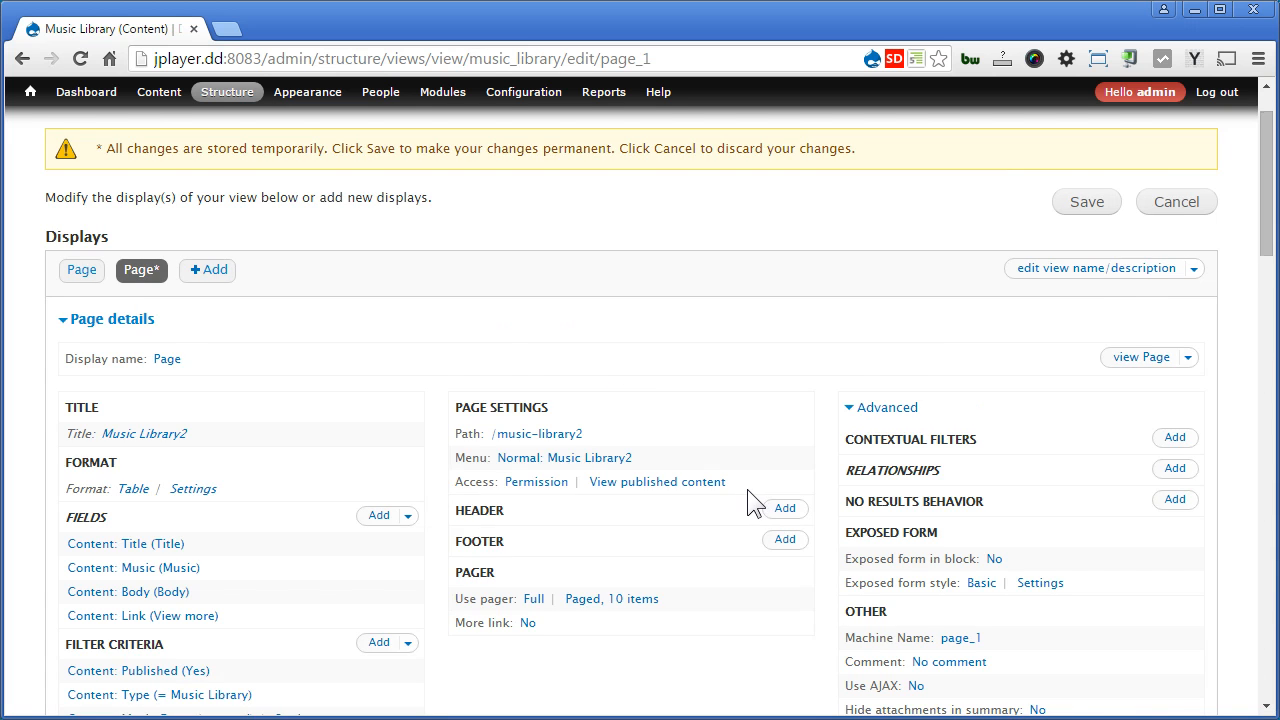
{"action": "scroll", "coordinate": [750, 495], "scroll_direction": "down", "scroll_amount": 1}
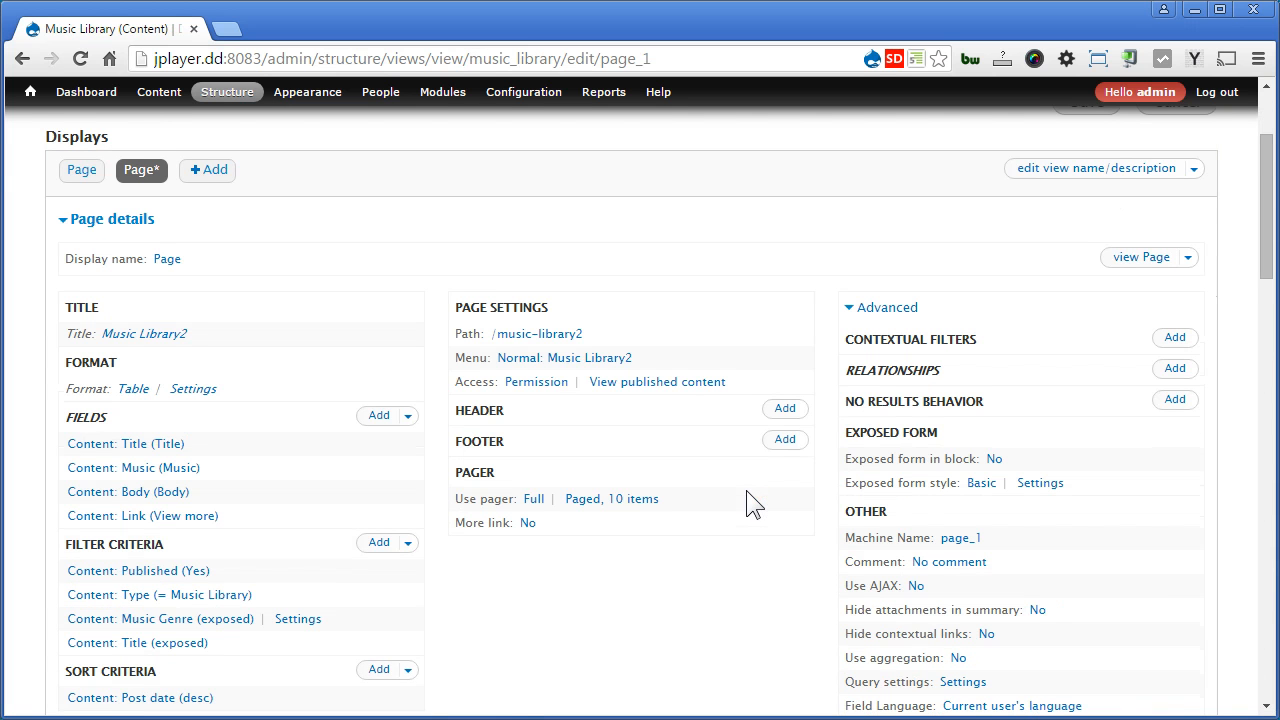
{"action": "scroll", "coordinate": [748, 495], "scroll_direction": "up", "scroll_amount": 2}
{"action": "left_click", "coordinate": [1082, 279]}
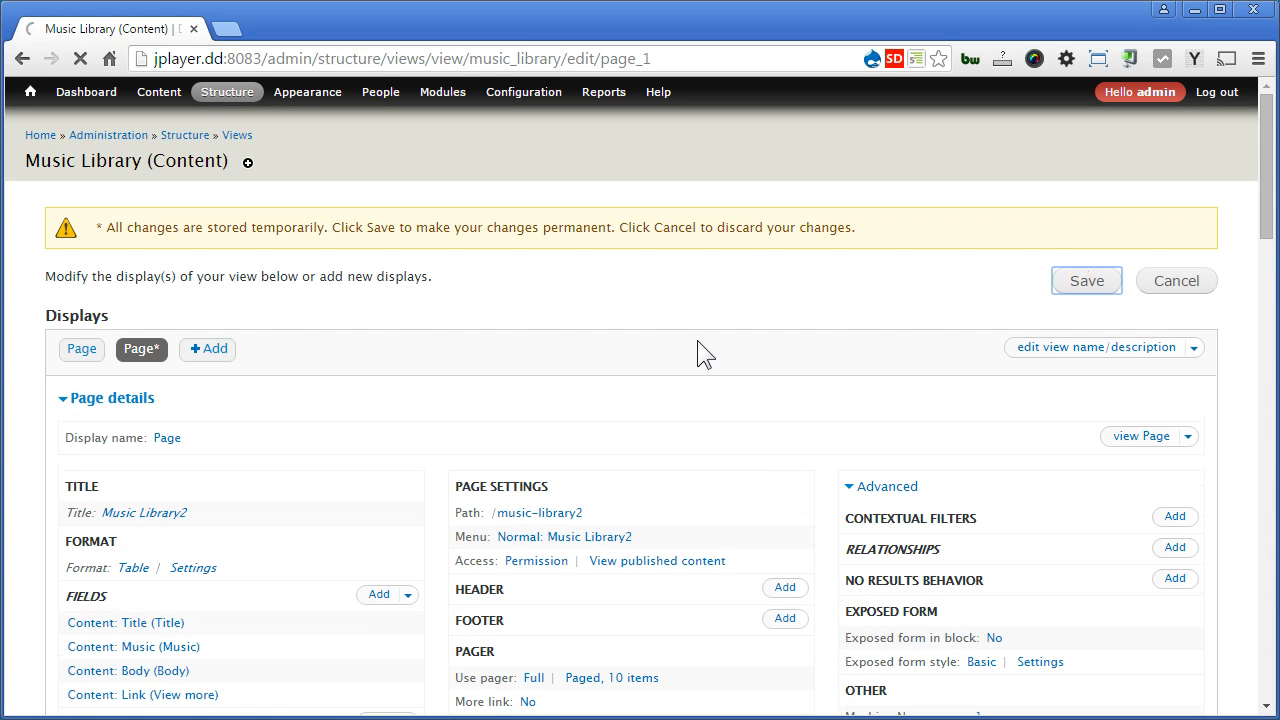
View the live Music Library2 page, open the Blizzards song from its title and return to the table.
{"action": "left_click", "coordinate": [1147, 458]}
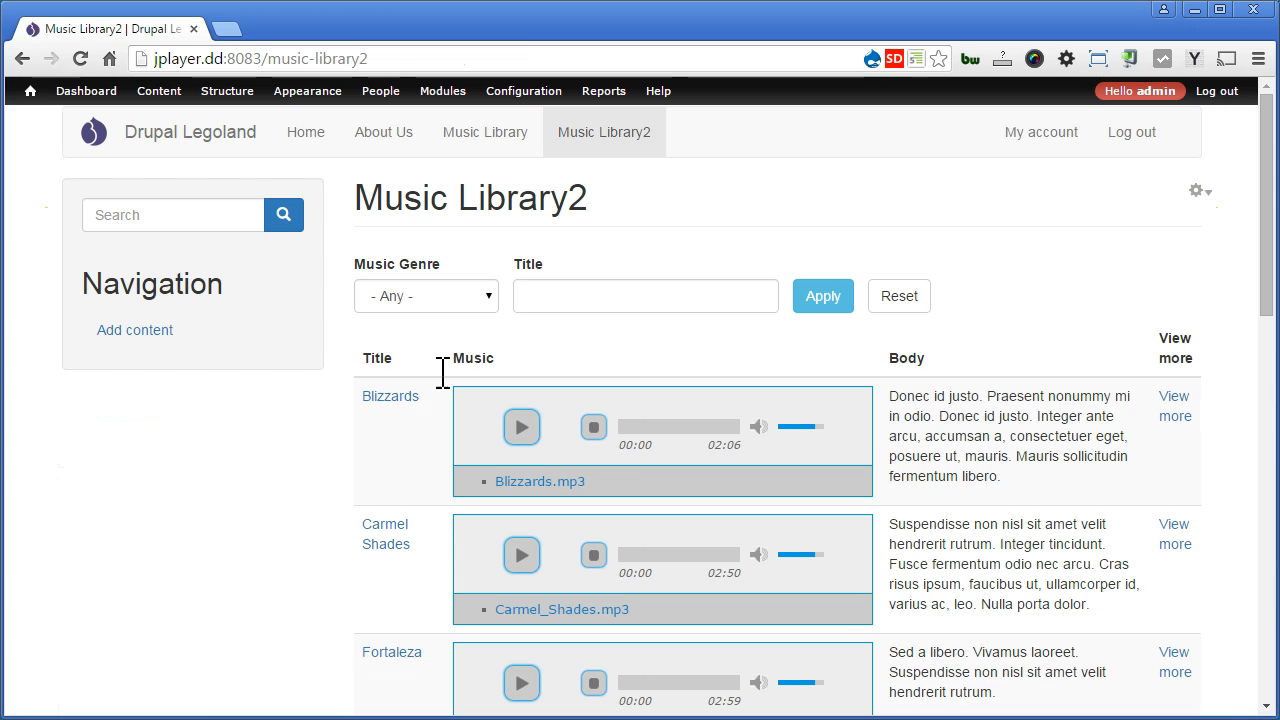
{"action": "left_click", "coordinate": [390, 398]}
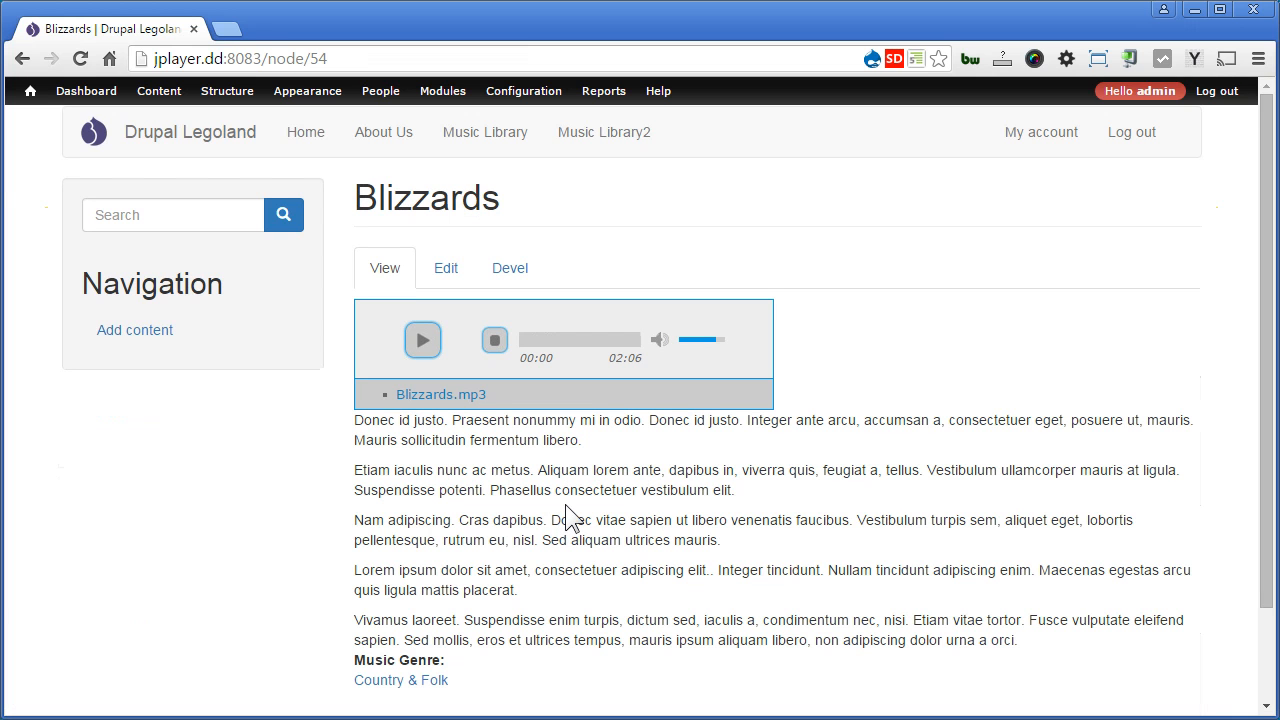
{"action": "left_click", "coordinate": [22, 58]}
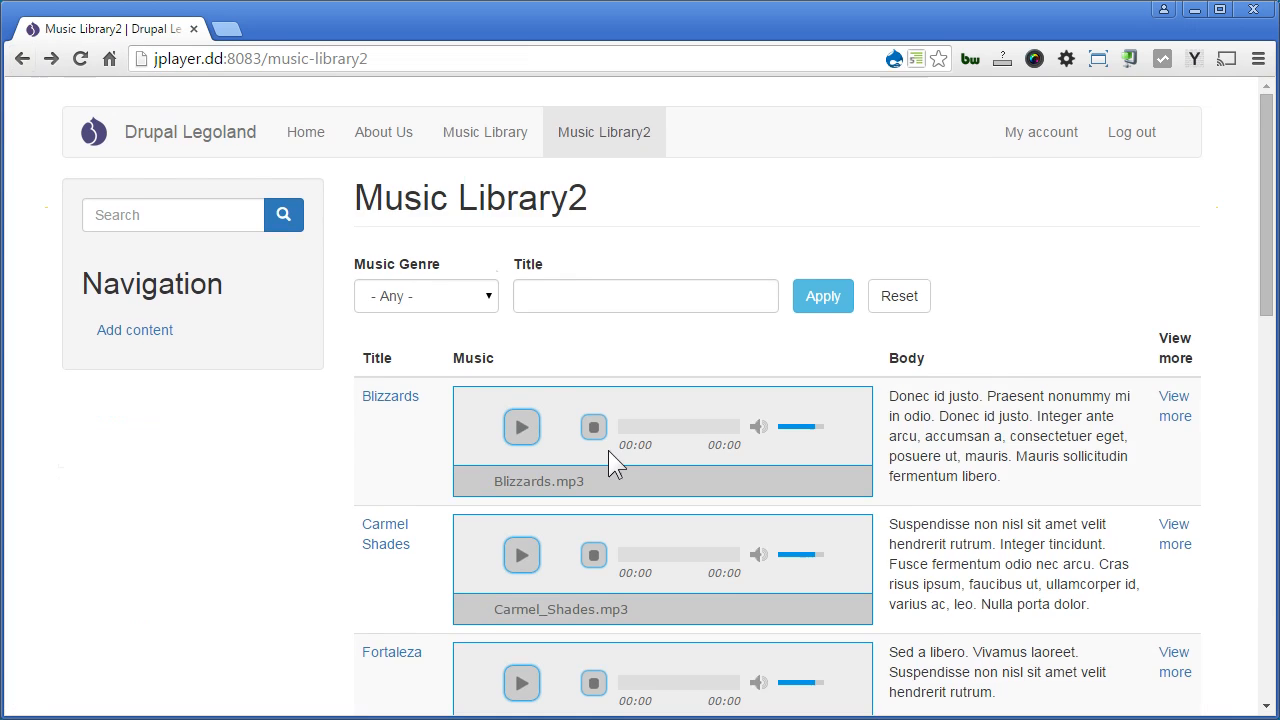
Play Blizzards, Carmel Shades and Bluesy Vibes in their table players, and pause Bluesy Vibes.
{"action": "left_click", "coordinate": [521, 427]}
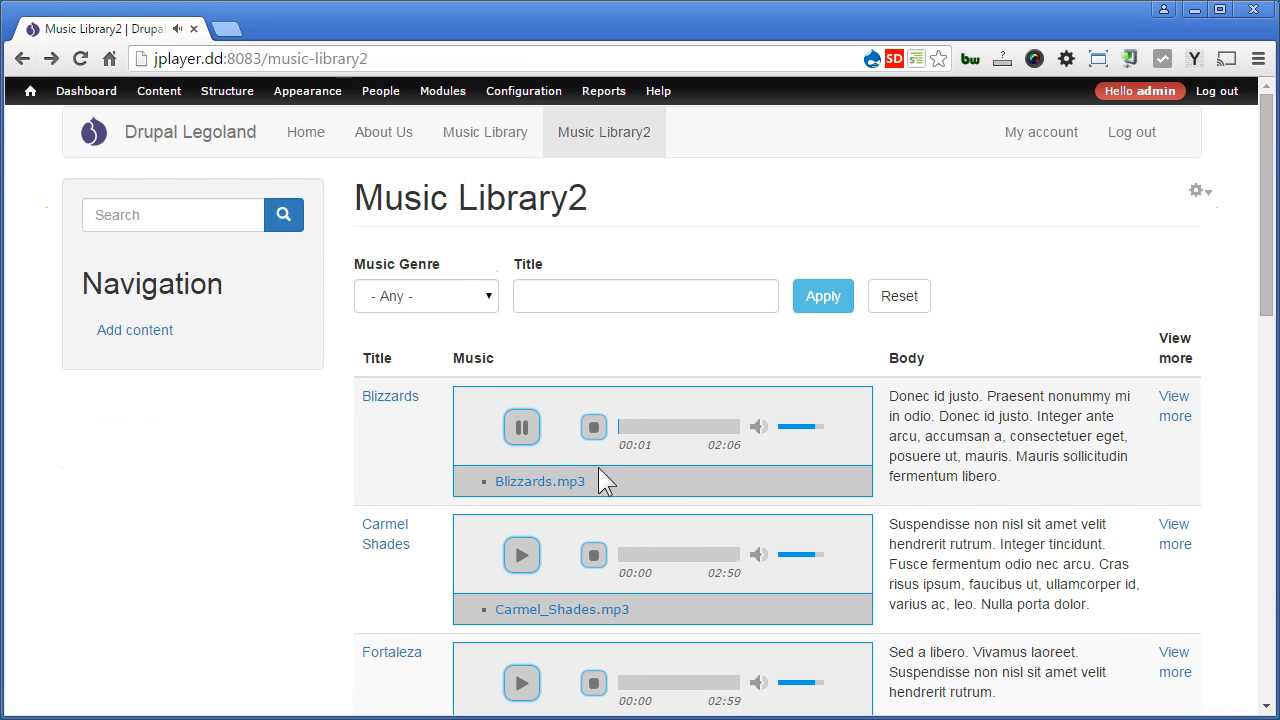
{"action": "left_click", "coordinate": [521, 555]}
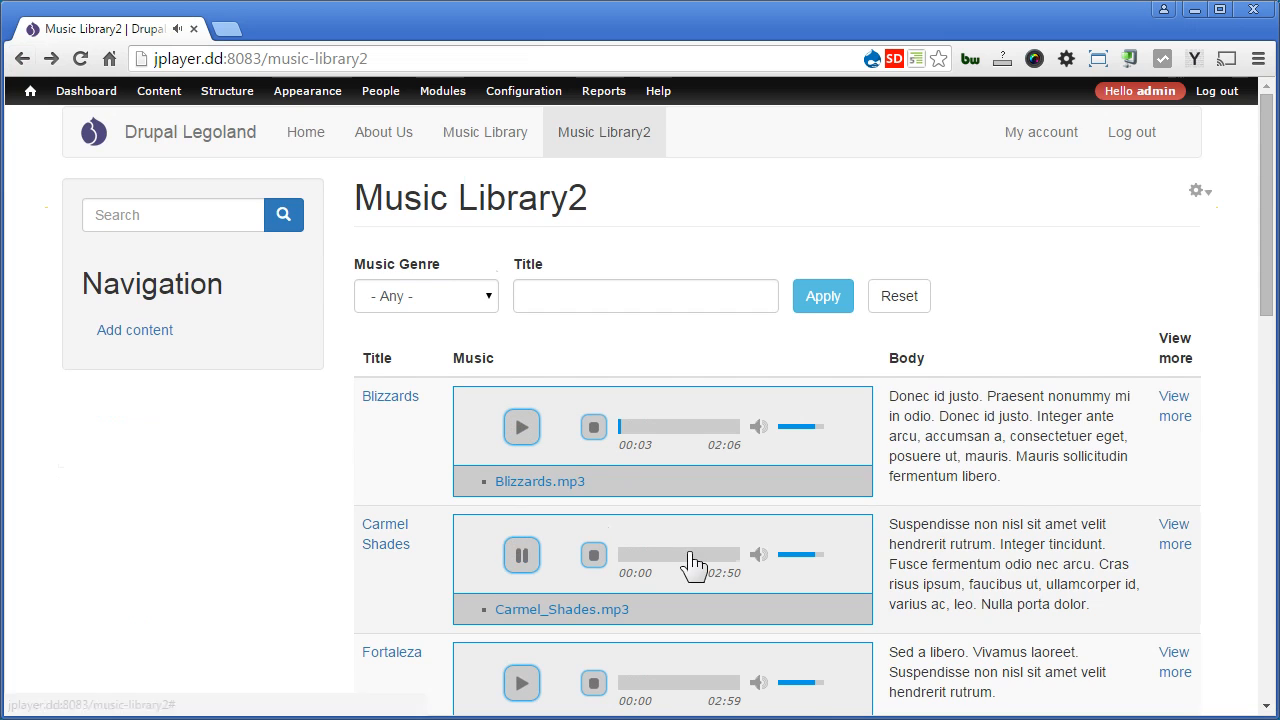
{"action": "scroll", "coordinate": [697, 563], "scroll_direction": "down", "scroll_amount": 2}
{"action": "left_click", "coordinate": [520, 607]}
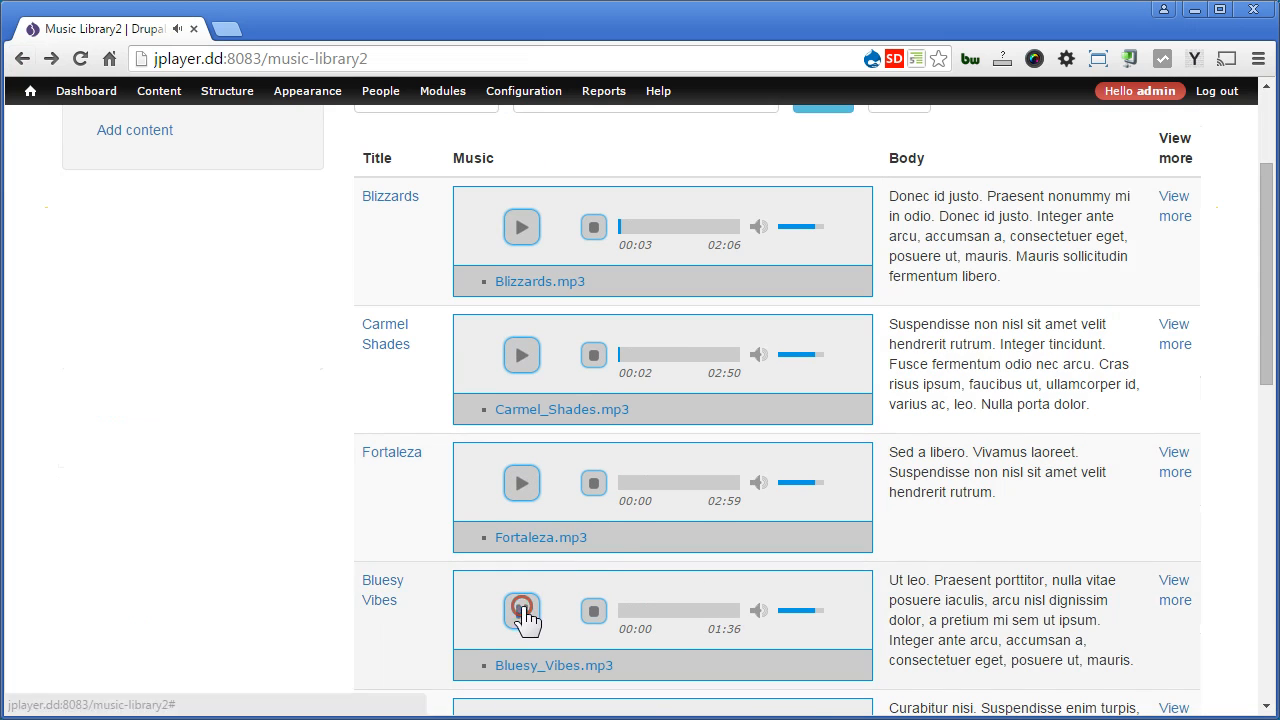
{"action": "scroll", "coordinate": [761, 531], "scroll_direction": "down", "scroll_amount": 3}
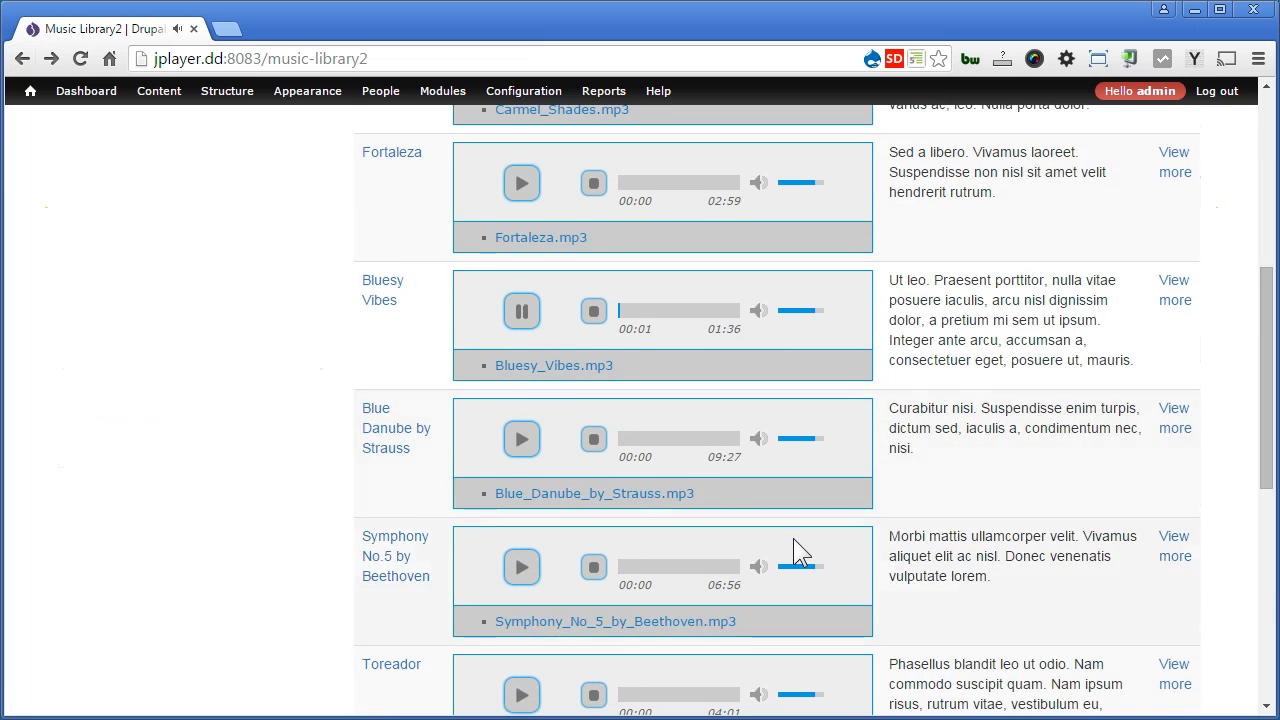
{"action": "scroll", "coordinate": [794, 539], "scroll_direction": "up", "scroll_amount": 4}
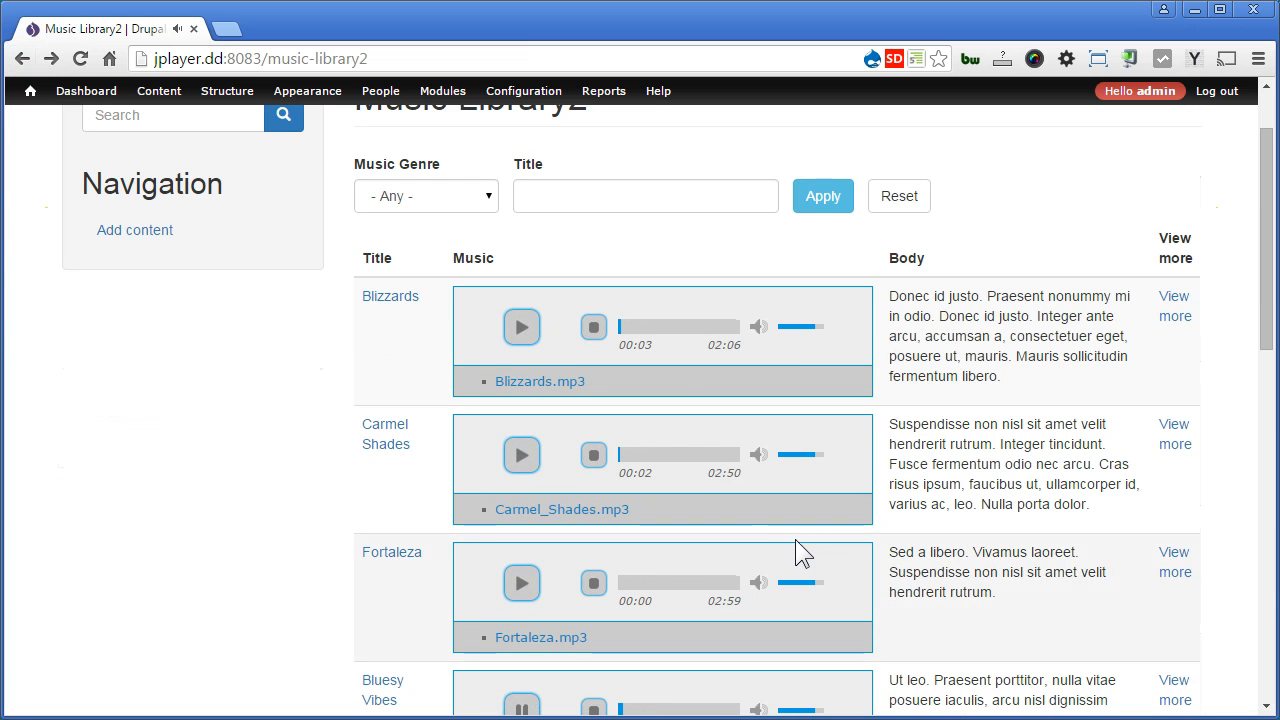
{"action": "scroll", "coordinate": [578, 480], "scroll_direction": "down", "scroll_amount": 3}
{"action": "left_click", "coordinate": [516, 410]}
{"action": "scroll", "coordinate": [700, 420], "scroll_direction": "up", "scroll_amount": 4}
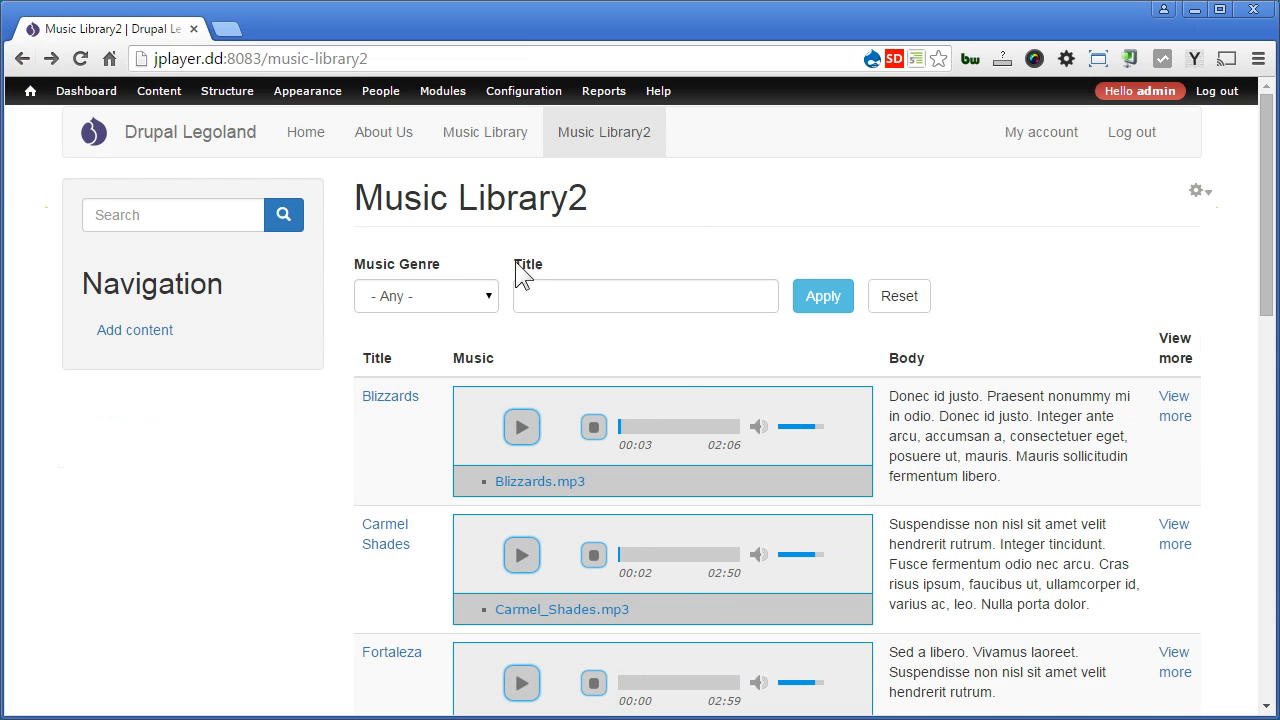
Filter the song table by the Classical music genre and by Country & Folk.
{"action": "left_click", "coordinate": [485, 296]}
{"action": "left_click", "coordinate": [473, 342]}
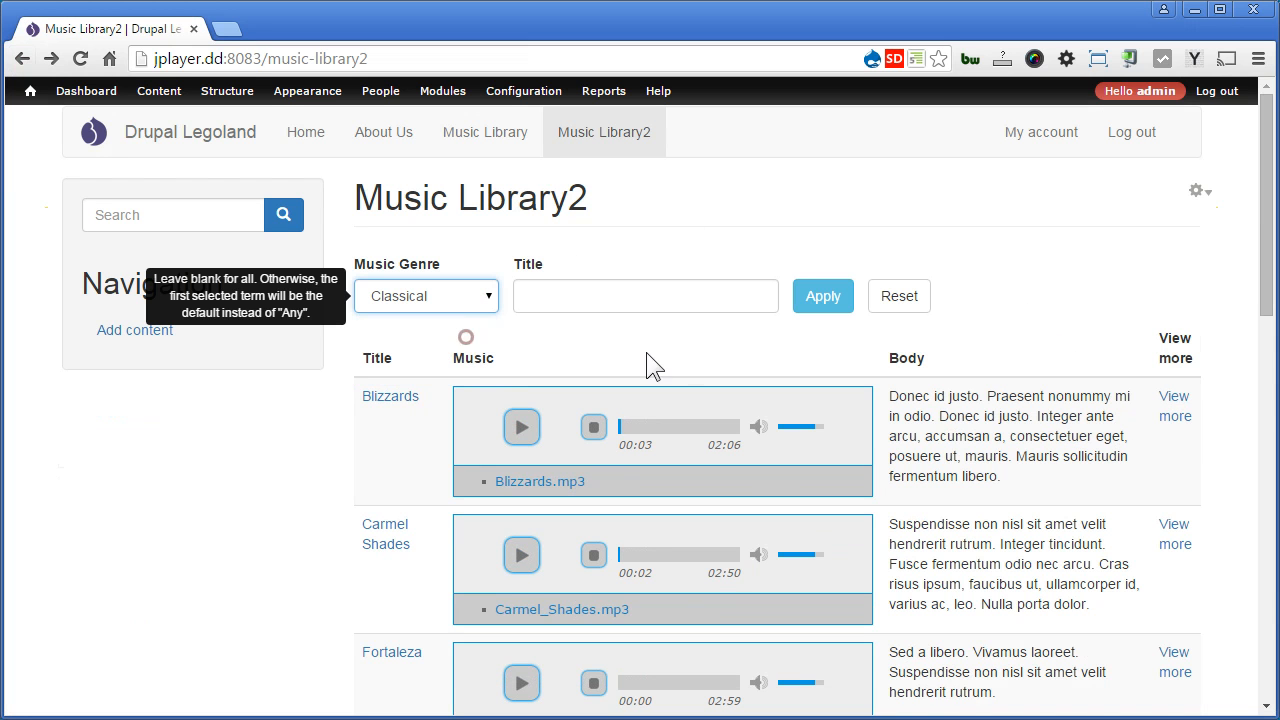
{"action": "left_click", "coordinate": [823, 296]}
{"action": "scroll", "coordinate": [960, 410], "scroll_direction": "down", "scroll_amount": 2}
{"action": "scroll", "coordinate": [963, 420], "scroll_direction": "up", "scroll_amount": 2}
{"action": "left_click", "coordinate": [462, 298]}
{"action": "left_click", "coordinate": [463, 358]}
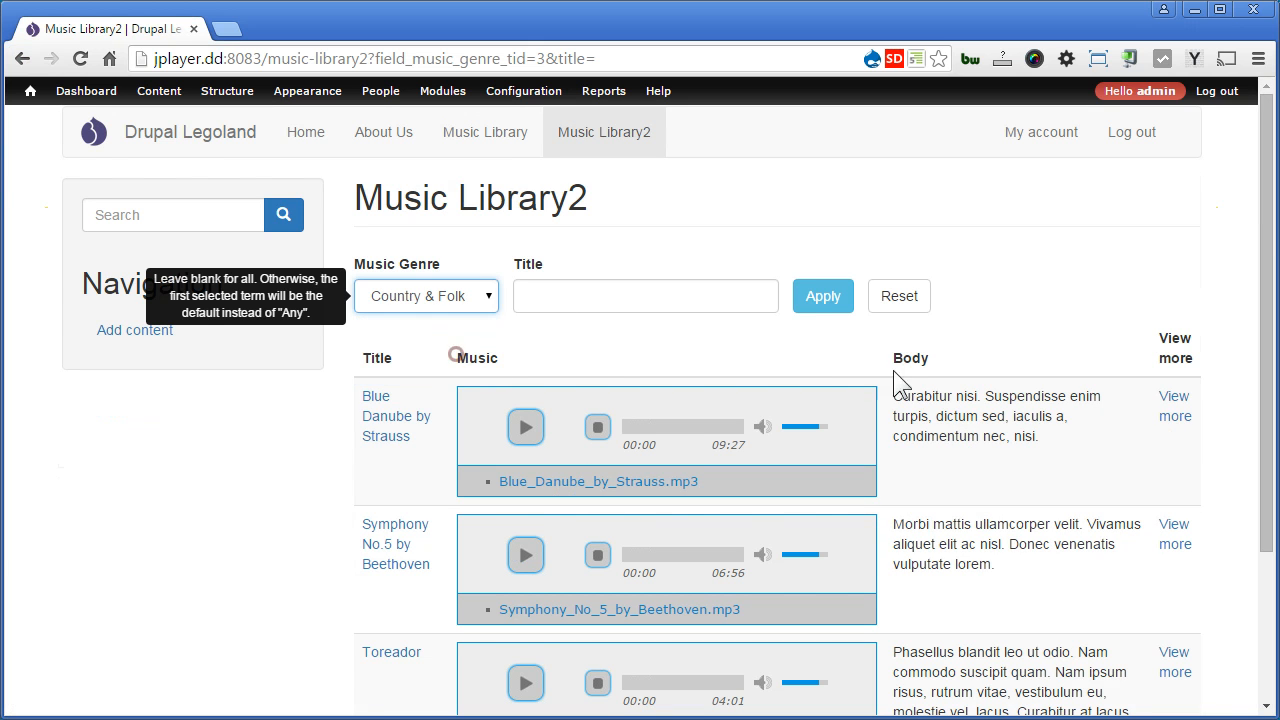
{"action": "left_click", "coordinate": [823, 296]}
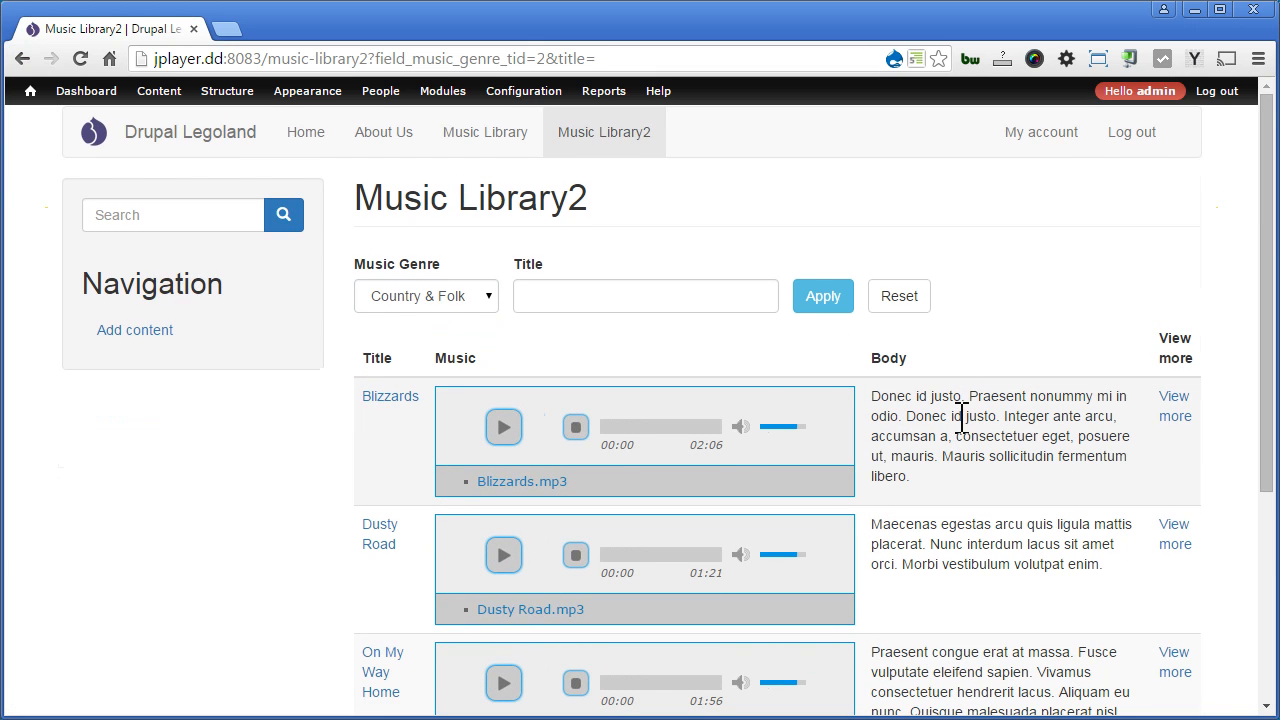
Filter the Country & Folk songs by the title dusty, and reset the filters.
{"action": "left_click", "coordinate": [606, 296]}
{"action": "type", "text": "dusty"}
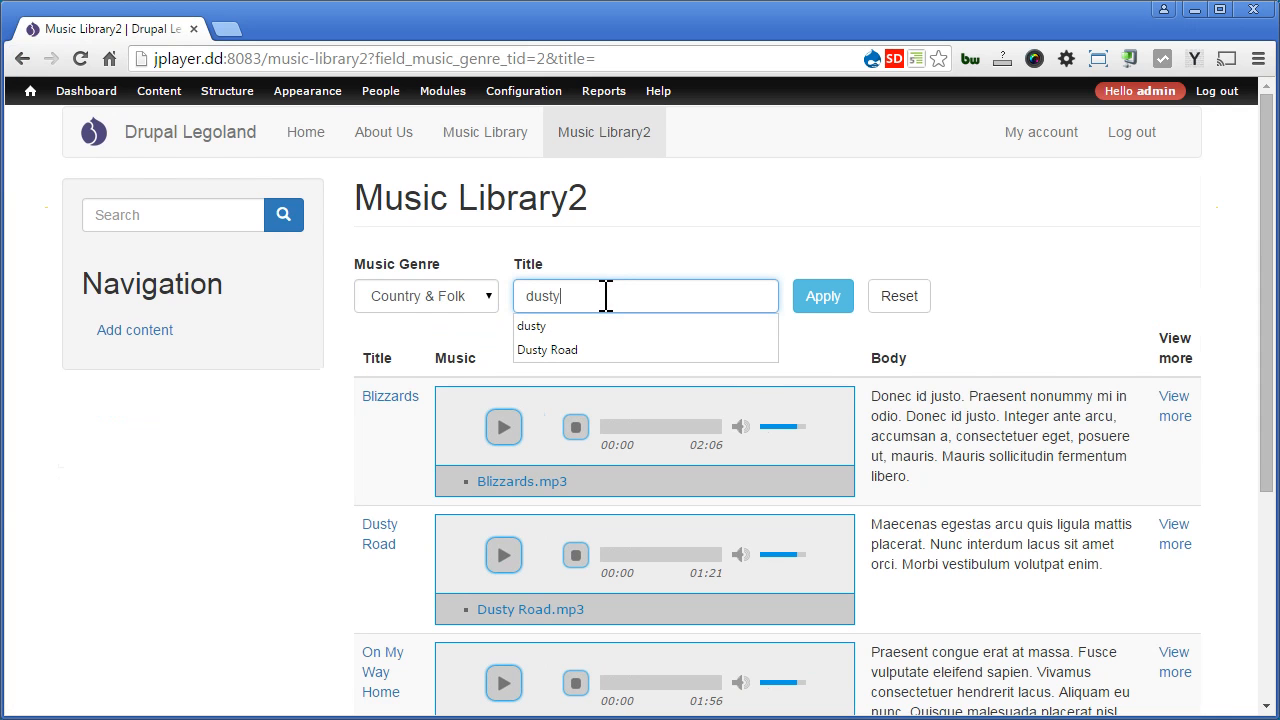
{"action": "key", "text": "Return"}
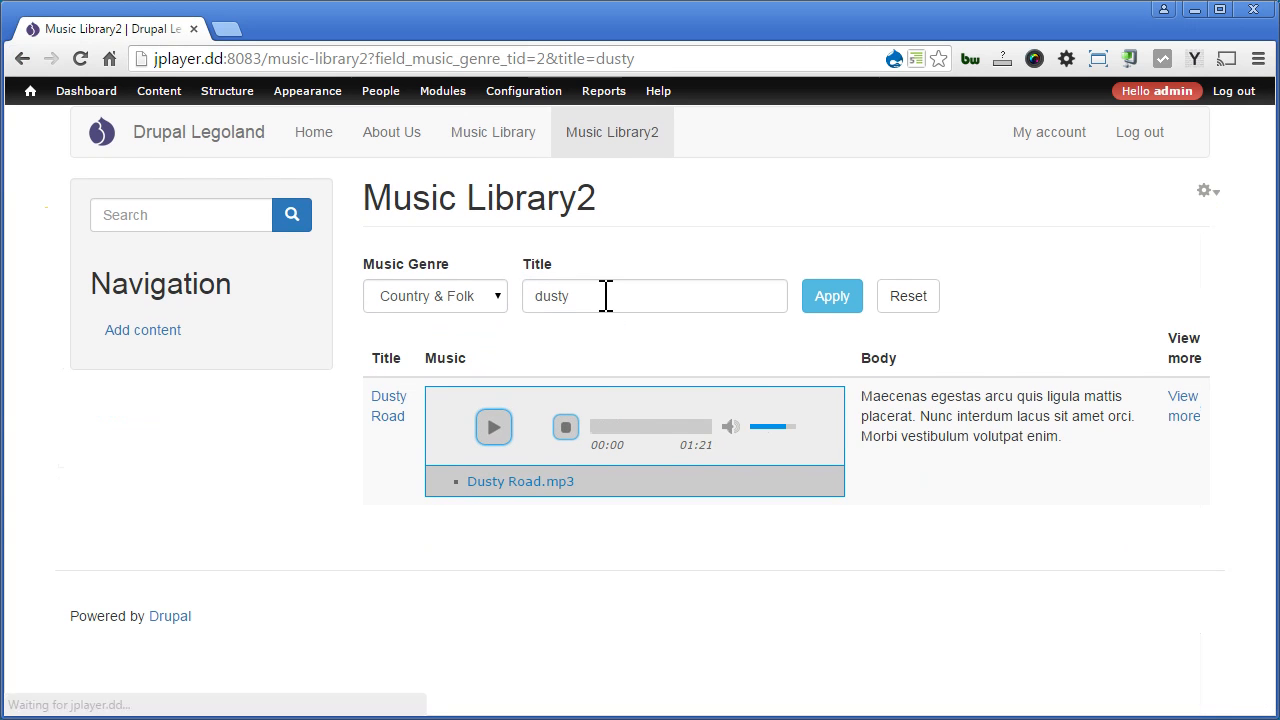
{"action": "left_click", "coordinate": [925, 296]}
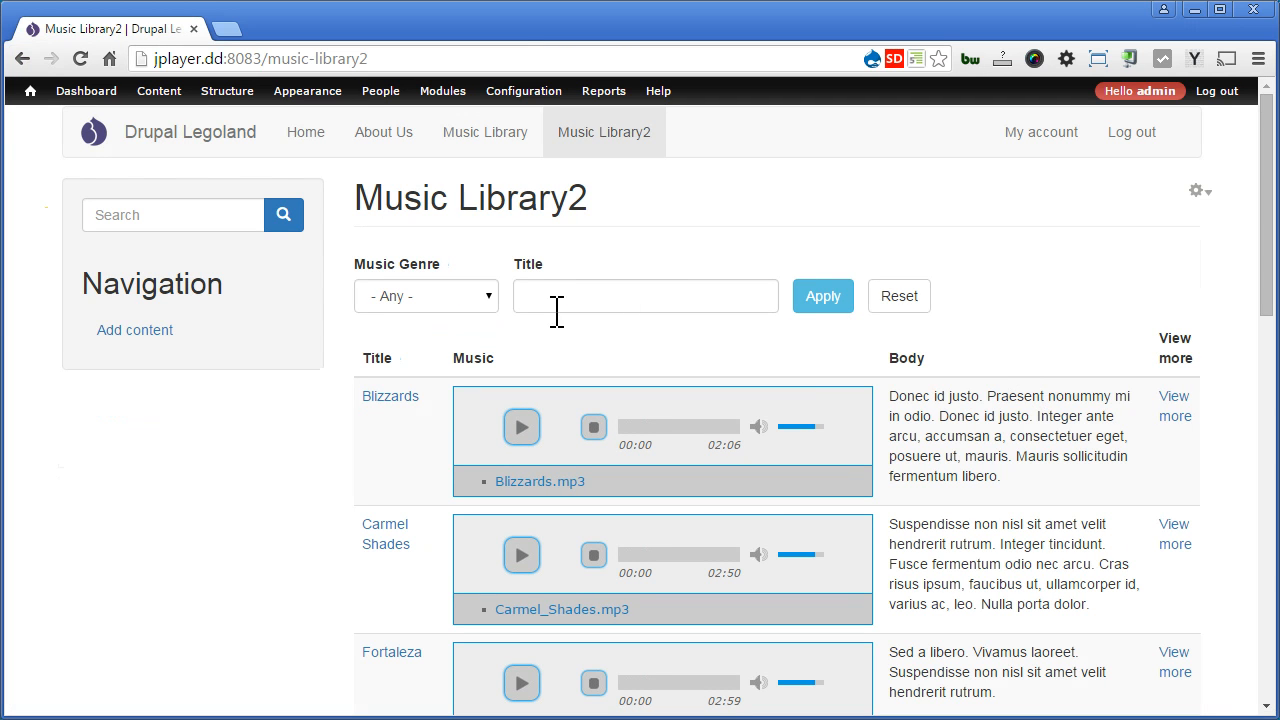
{"action": "left_click", "coordinate": [528, 296]}
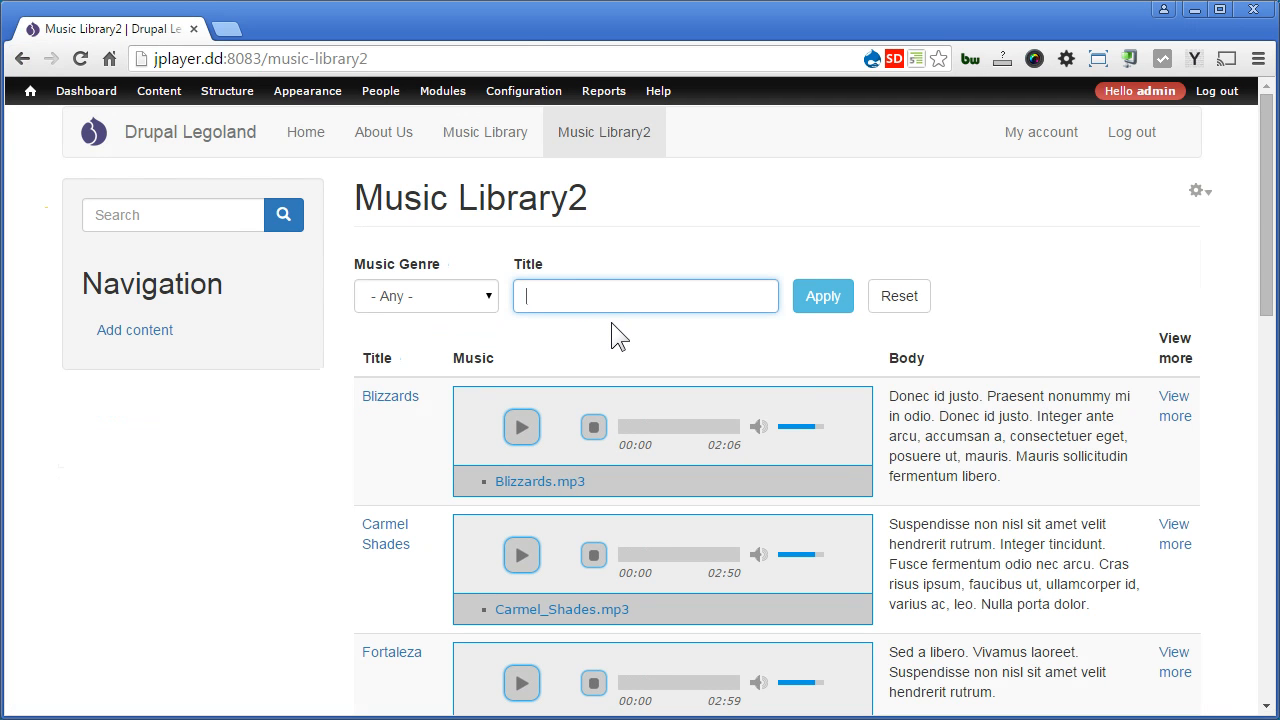
{"action": "left_click", "coordinate": [970, 320]}
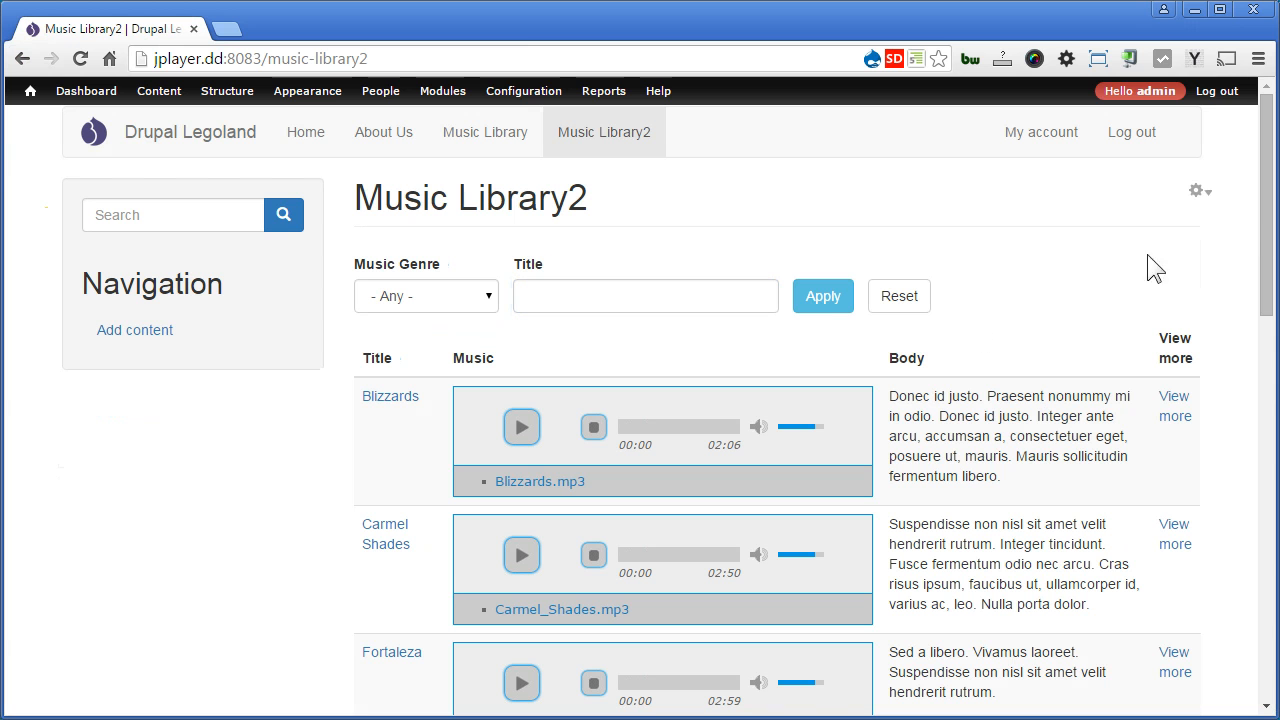
Enable Autosubmit in the view's exposed form settings for this page (override) only and save the view.
{"action": "left_click", "coordinate": [1197, 191]}
{"action": "left_click", "coordinate": [1185, 211]}
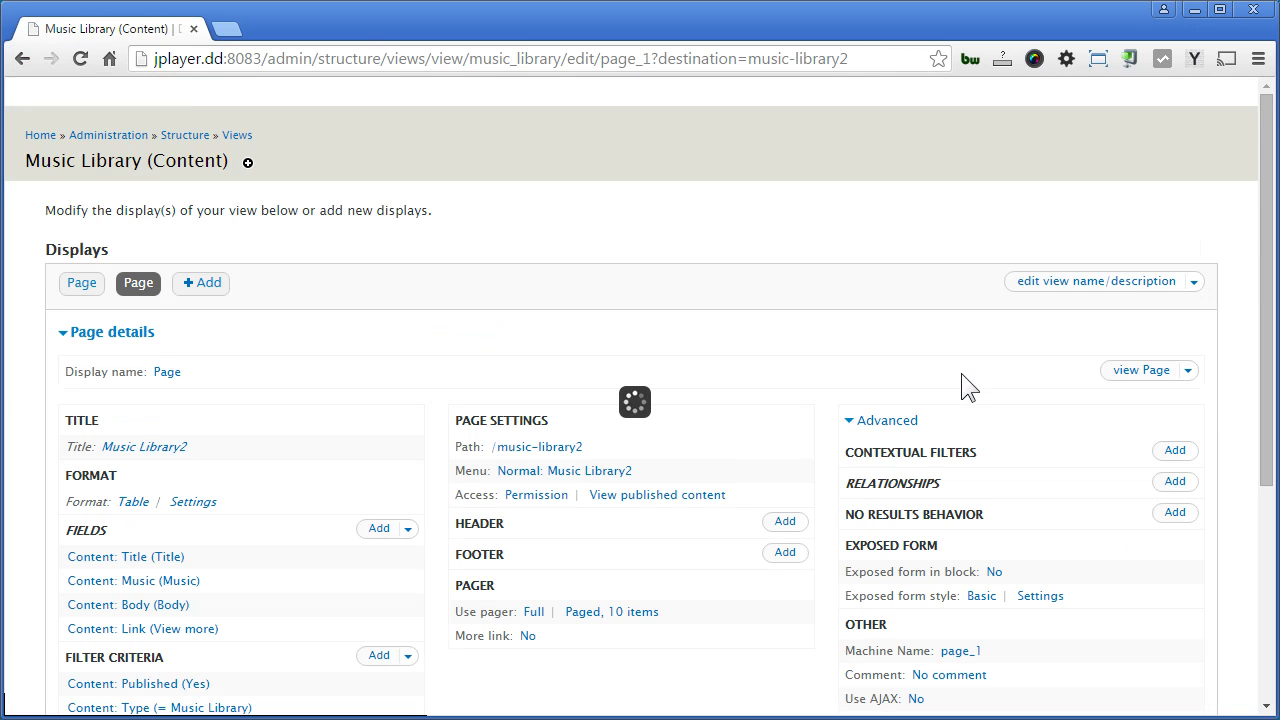
{"action": "left_click", "coordinate": [1045, 494]}
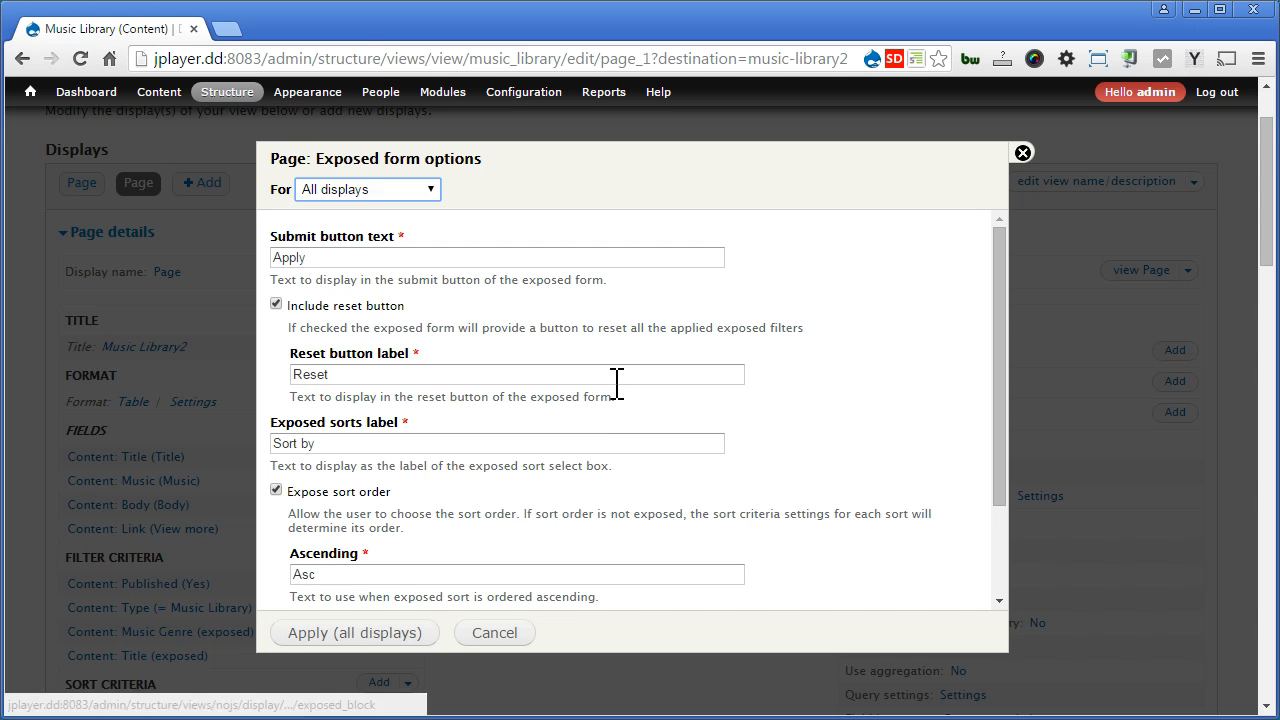
{"action": "scroll", "coordinate": [608, 410], "scroll_direction": "down", "scroll_amount": 5}
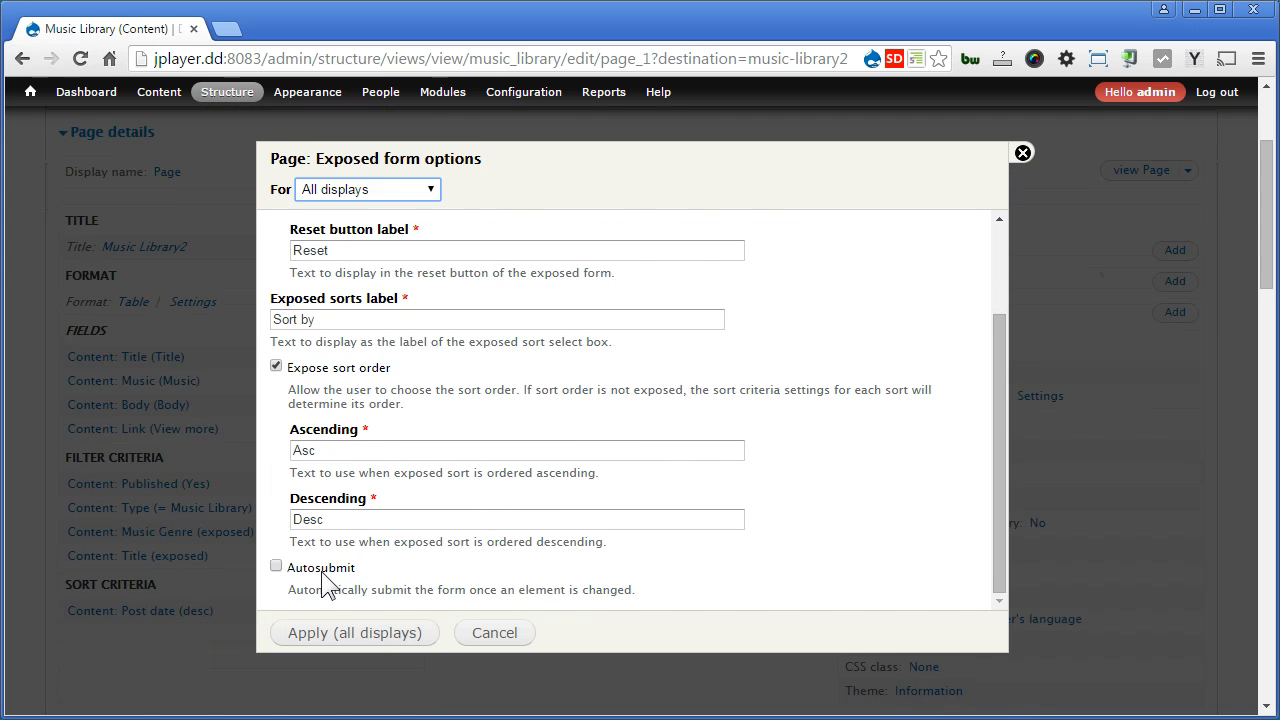
{"action": "left_click", "coordinate": [323, 573]}
{"action": "left_click", "coordinate": [366, 189]}
{"action": "left_click", "coordinate": [368, 227]}
{"action": "left_click", "coordinate": [364, 628]}
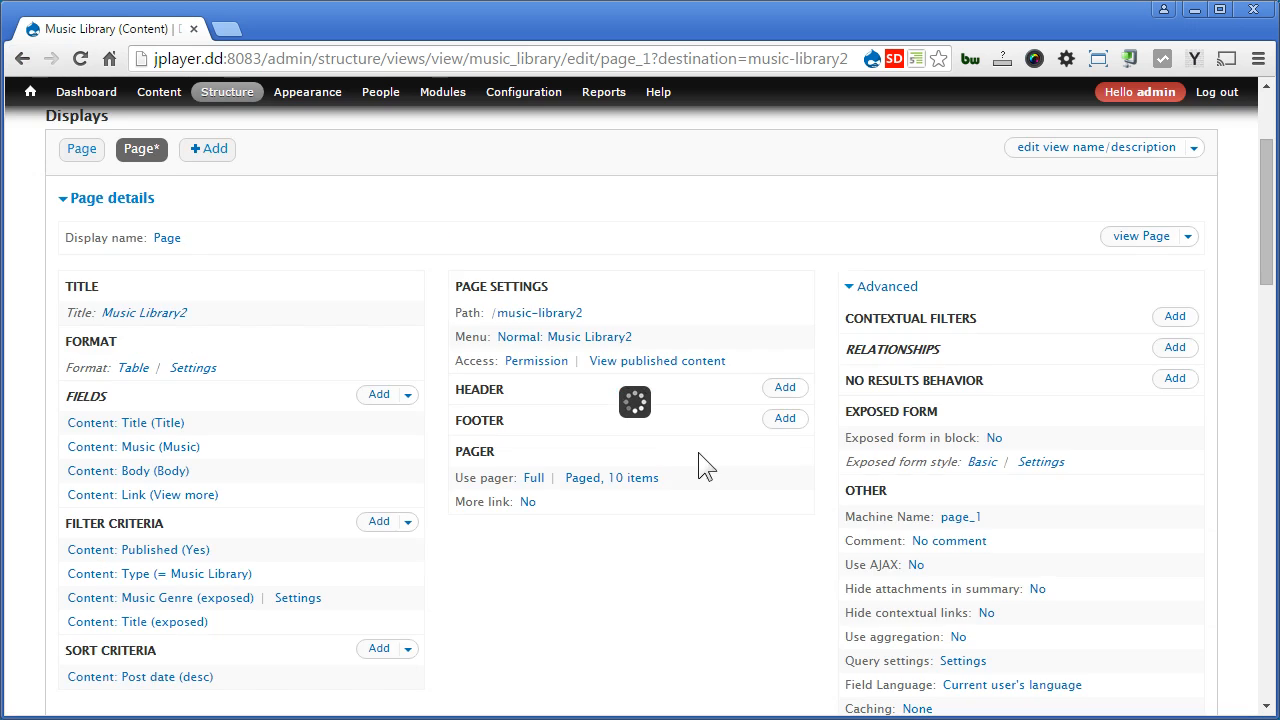
{"action": "left_click", "coordinate": [1094, 285]}
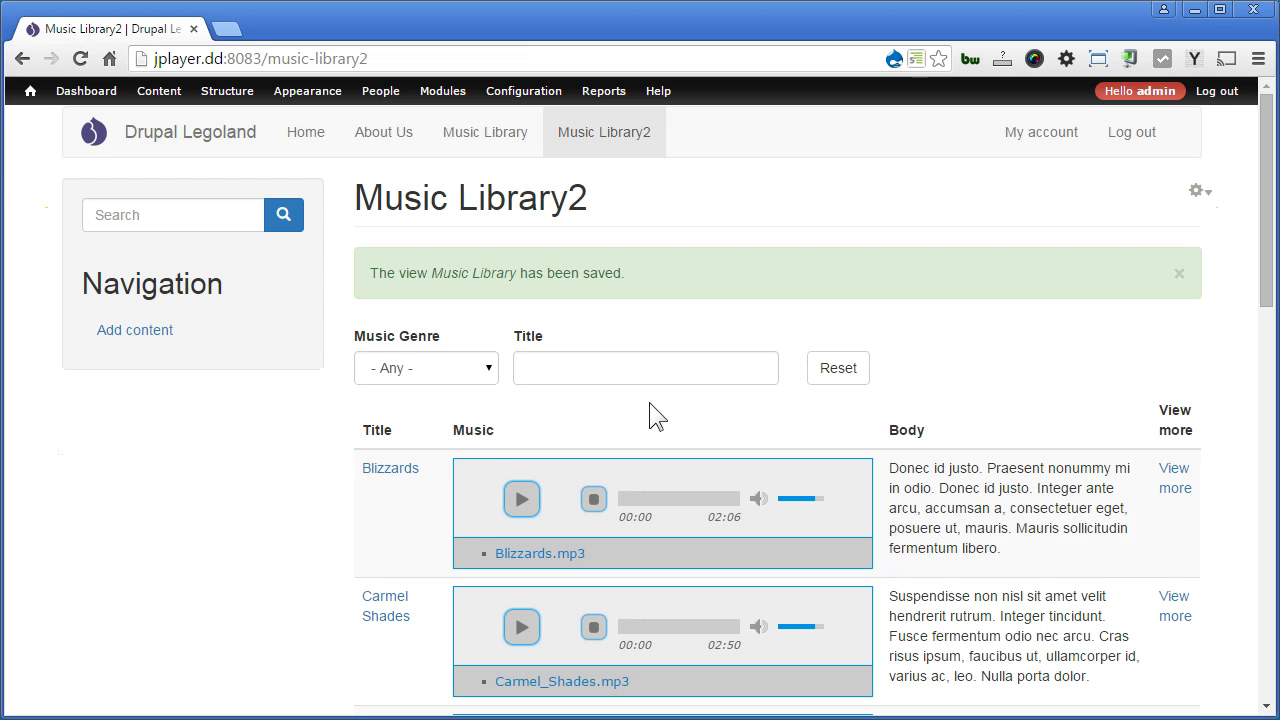
Test the automatic filtering by choosing the Classical and Jazz & Blues genres and look through the songs.
{"action": "left_click", "coordinate": [430, 366]}
{"action": "left_click", "coordinate": [423, 412]}
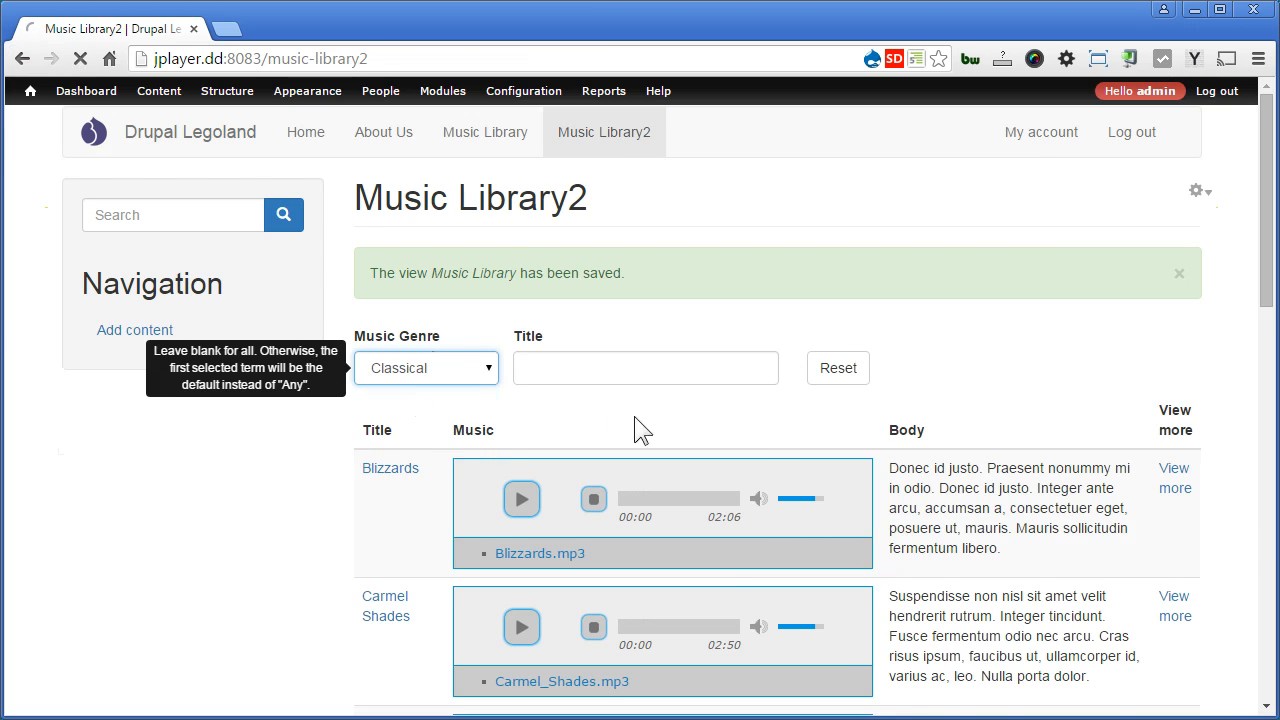
{"action": "left_click", "coordinate": [463, 297]}
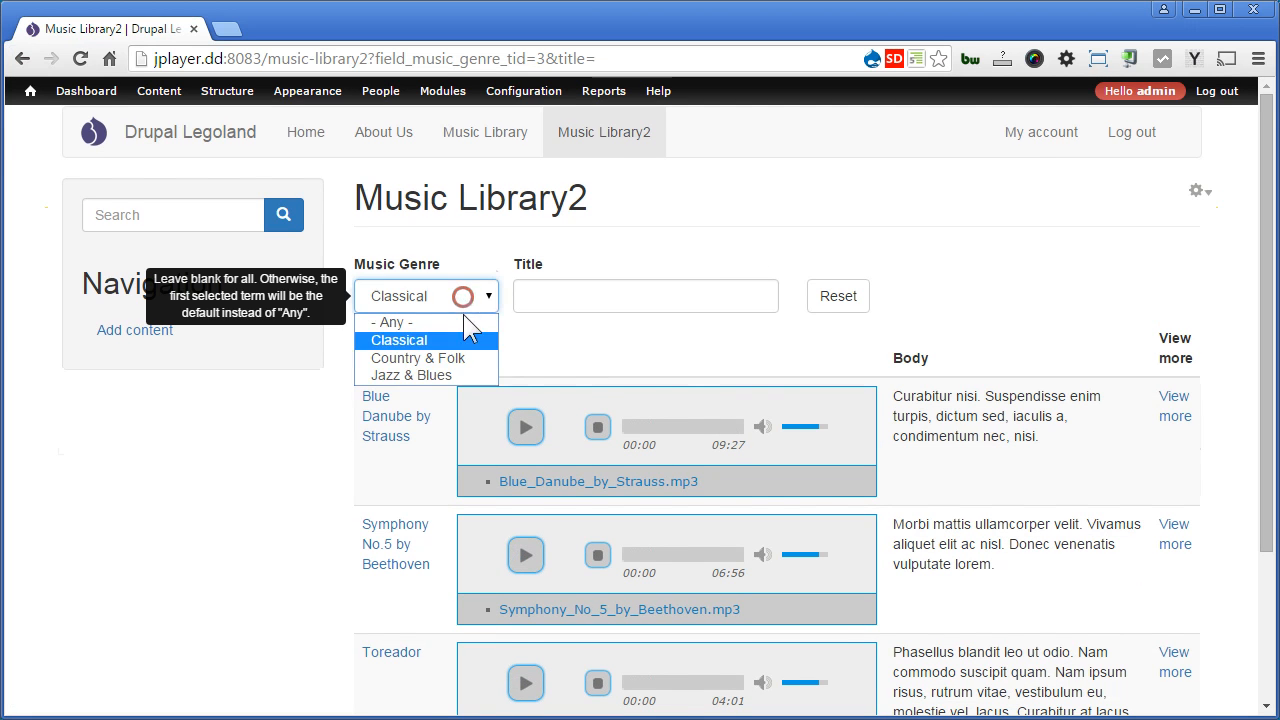
{"action": "left_click", "coordinate": [460, 375]}
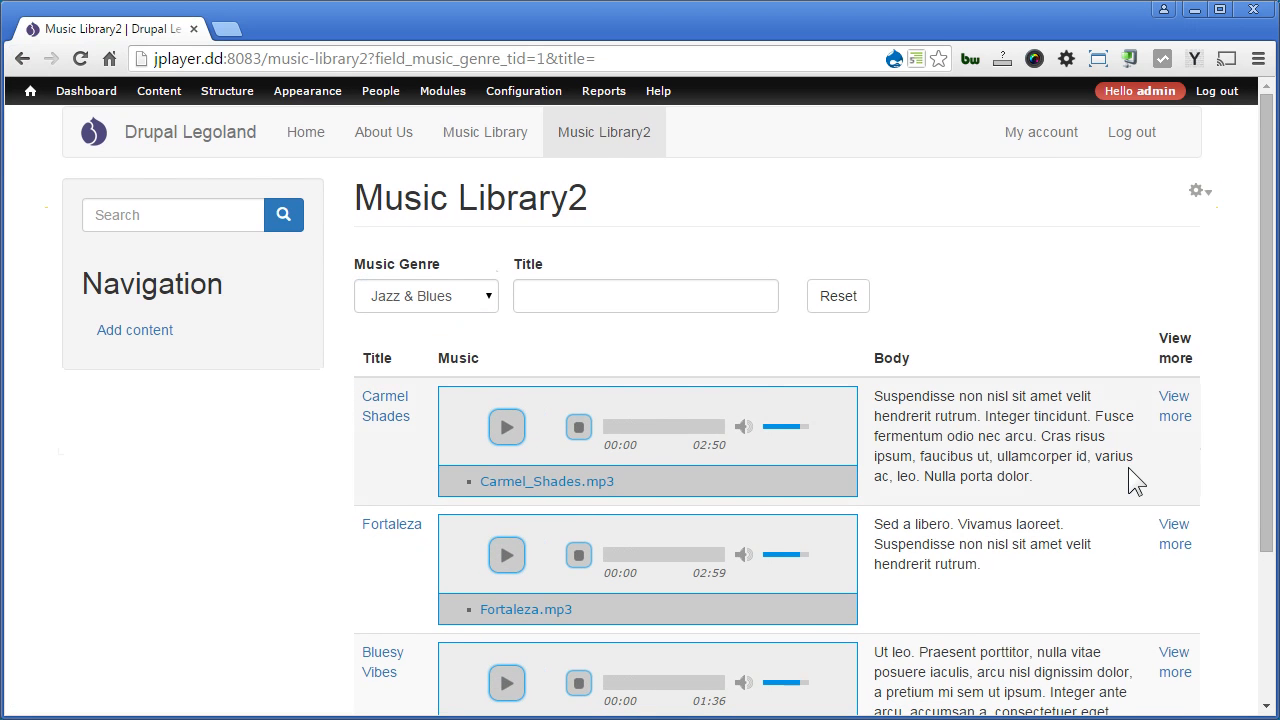
{"action": "scroll", "coordinate": [1056, 469], "scroll_direction": "down", "scroll_amount": 3}
{"action": "scroll", "coordinate": [1062, 475], "scroll_direction": "up", "scroll_amount": 3}
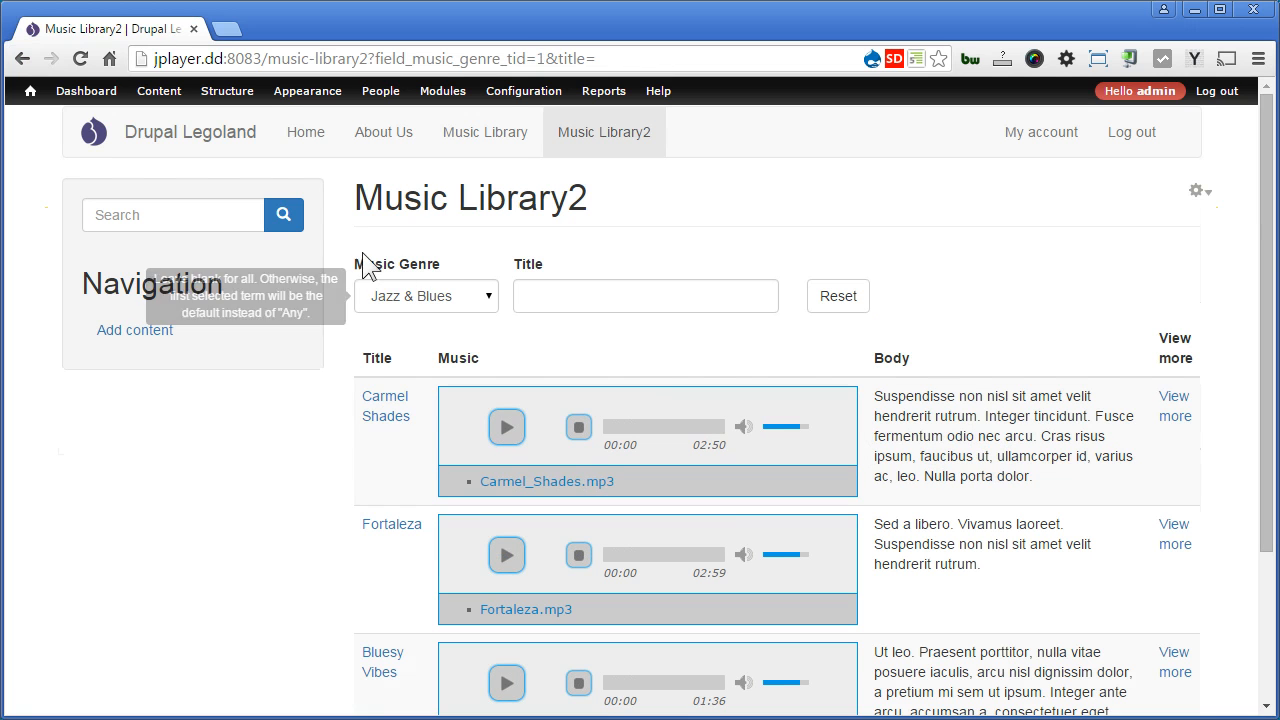
Set the Bootstrap Sub-Theme (CDN)'s advanced theme option to Cerulean, save the configuration and go to the site's home page.
{"action": "left_click", "coordinate": [295, 92]}
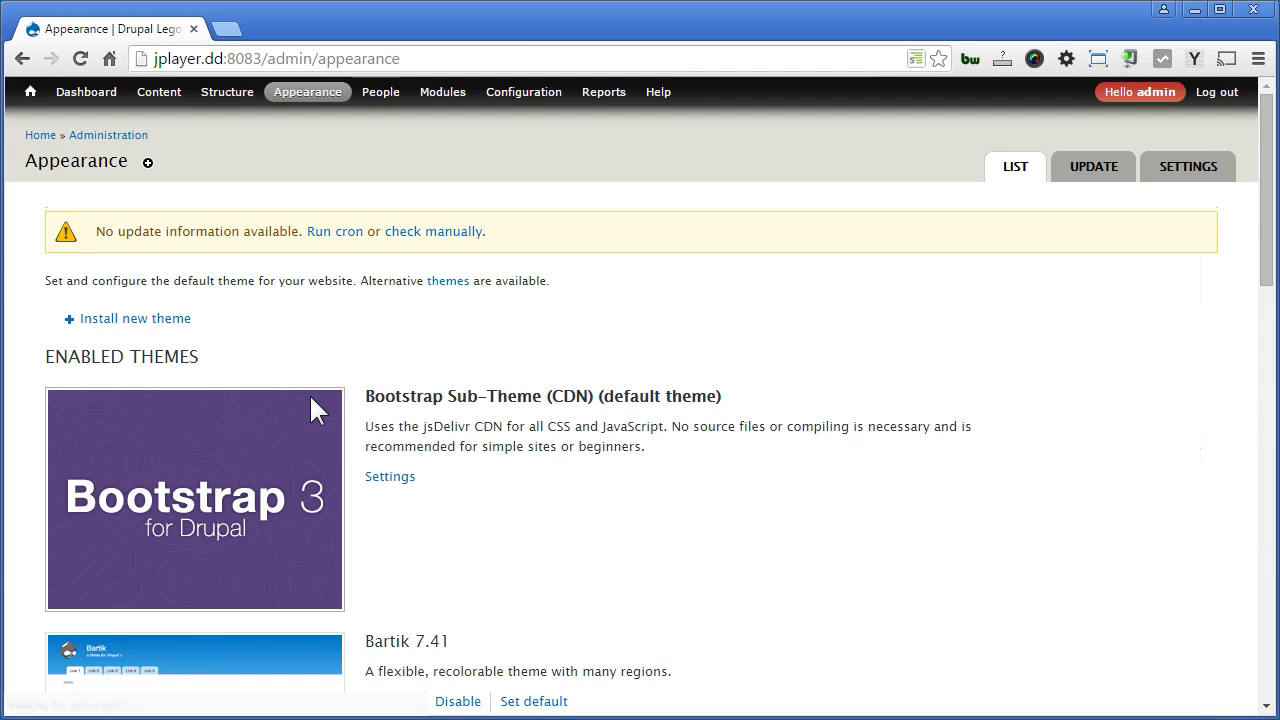
{"action": "left_click", "coordinate": [387, 477]}
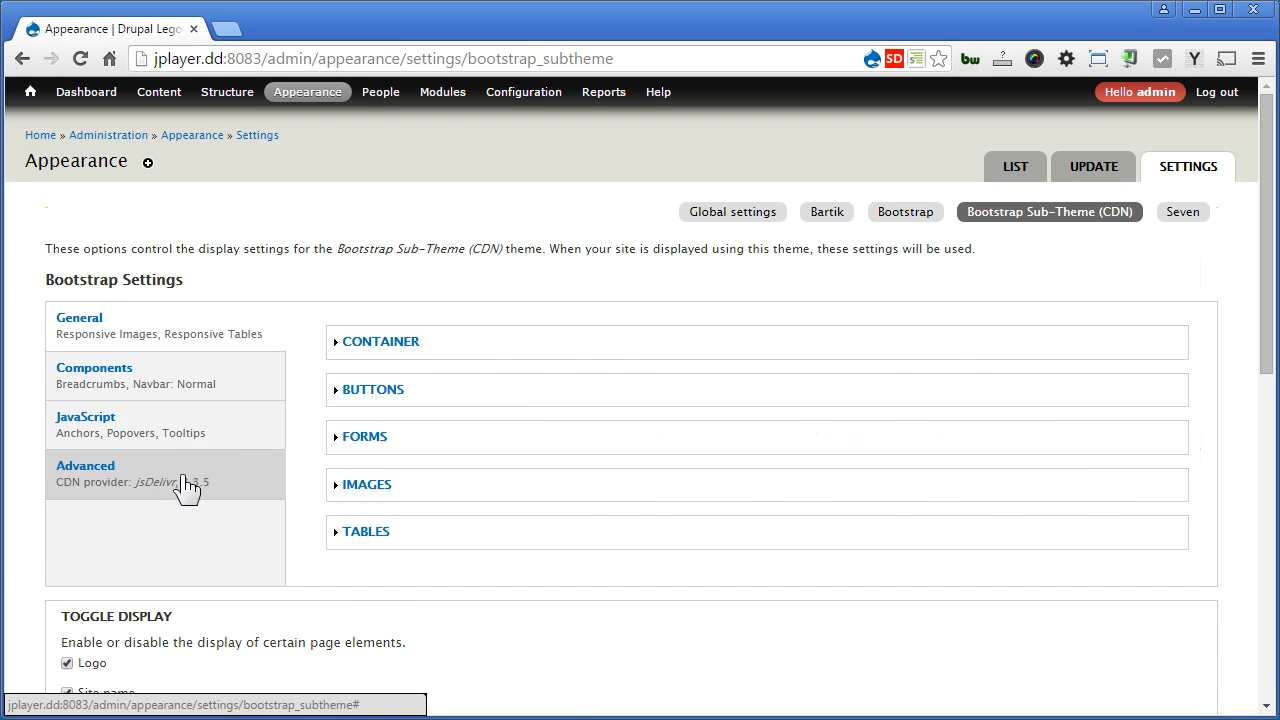
{"action": "left_click", "coordinate": [187, 487]}
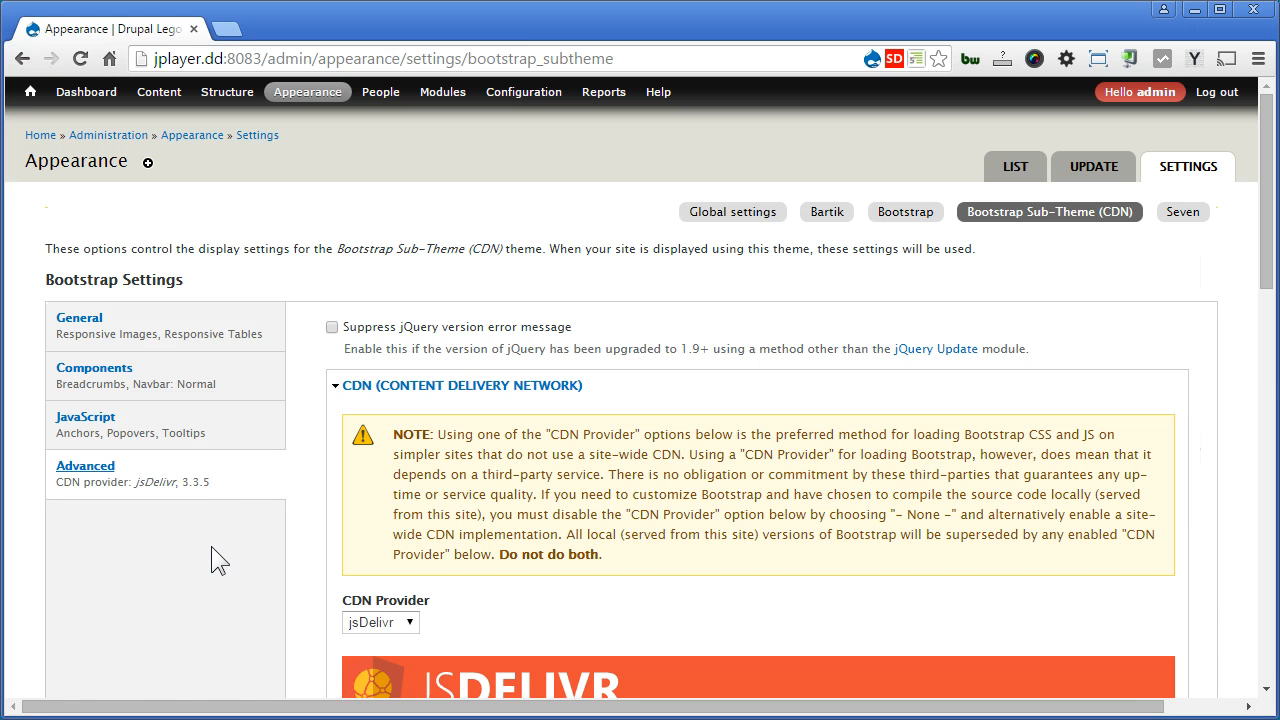
{"action": "scroll", "coordinate": [211, 547], "scroll_direction": "down", "scroll_amount": 3}
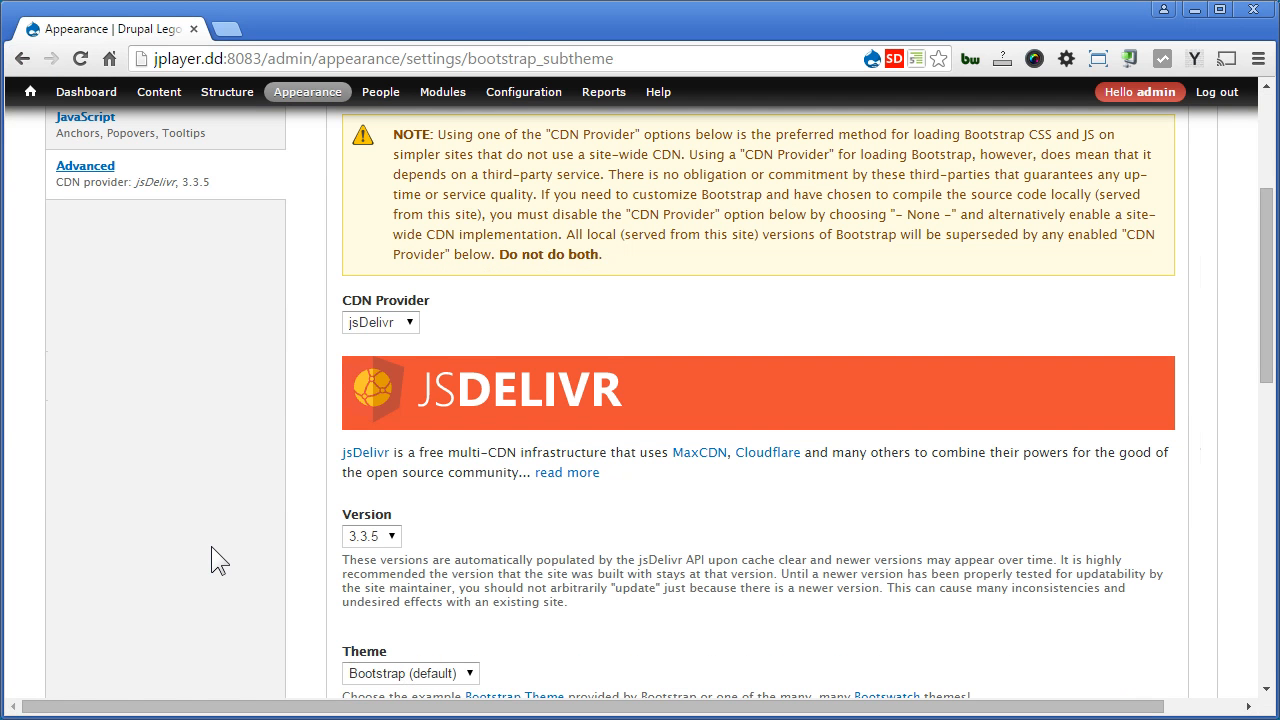
{"action": "scroll", "coordinate": [559, 533], "scroll_direction": "down", "scroll_amount": 3}
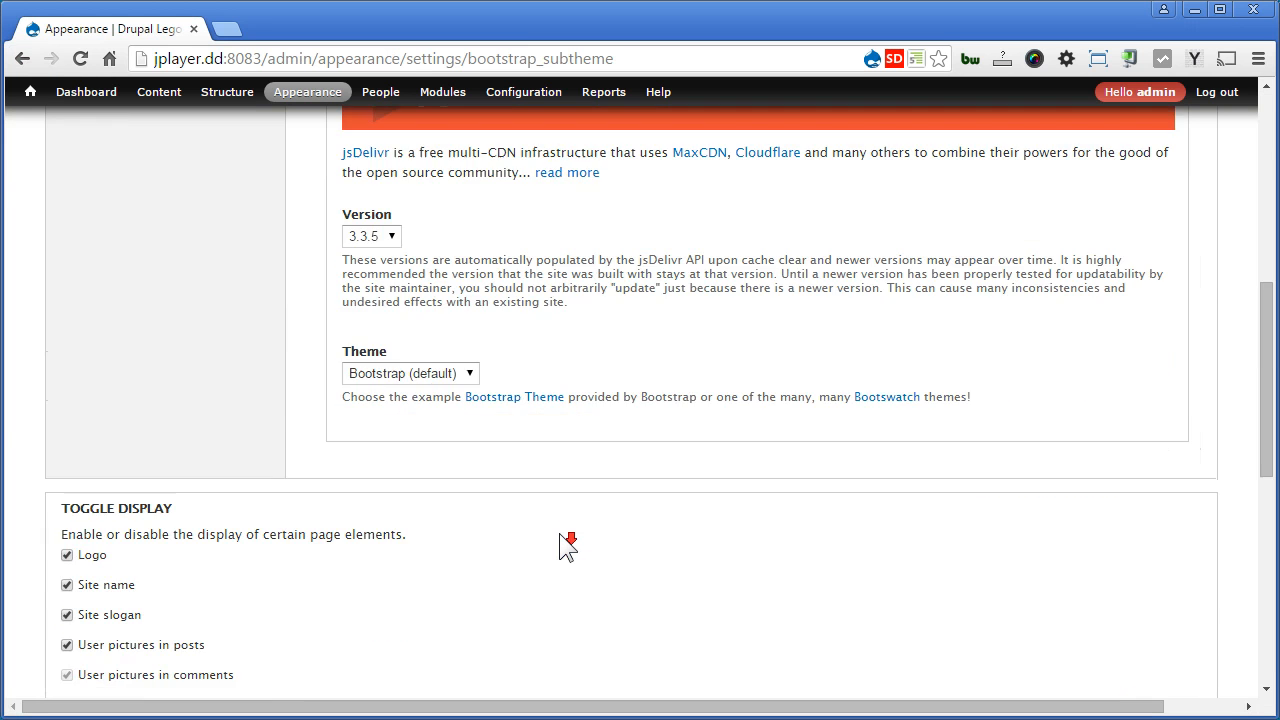
{"action": "left_click", "coordinate": [445, 373]}
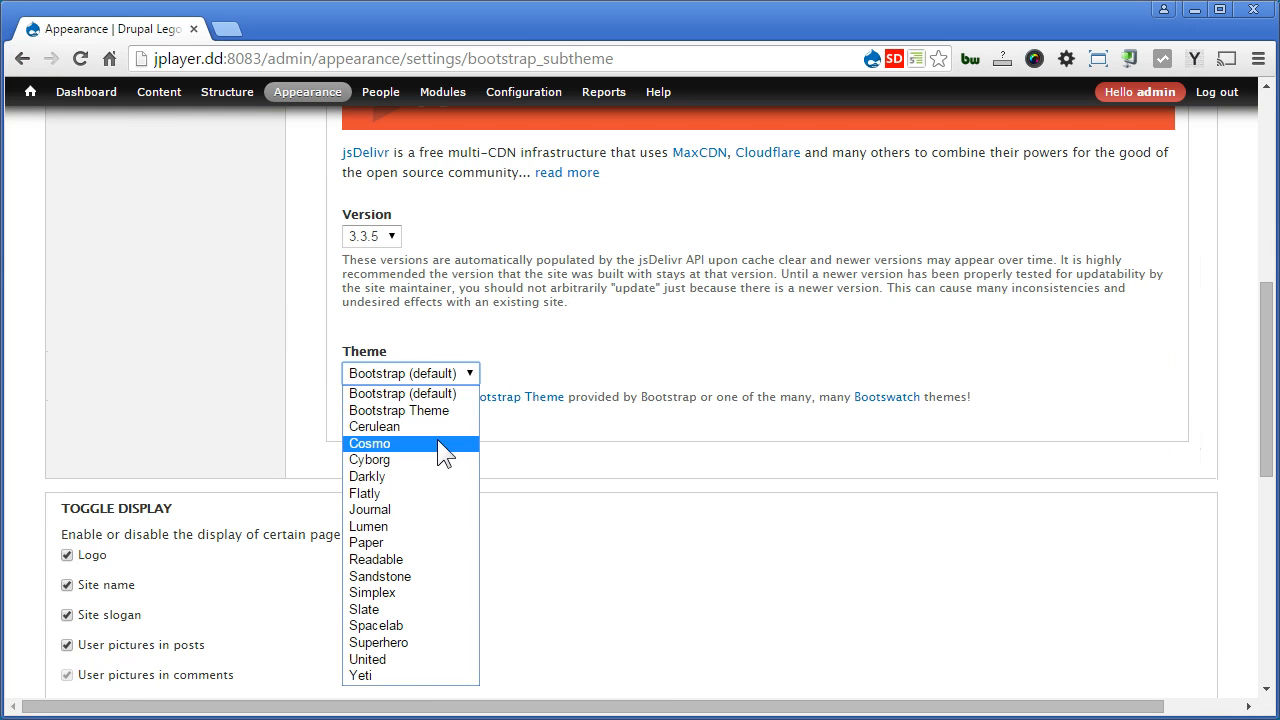
{"action": "left_click", "coordinate": [434, 423]}
{"action": "scroll", "coordinate": [273, 529], "scroll_direction": "down", "scroll_amount": 10}
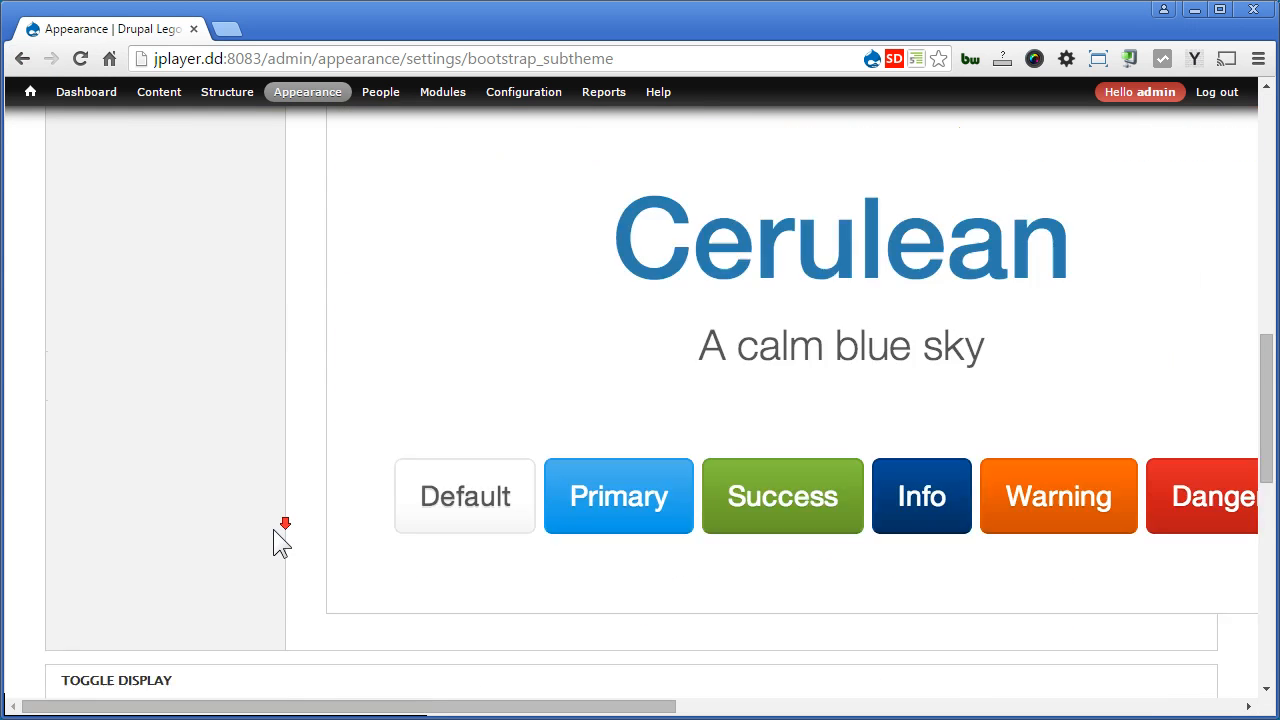
{"action": "left_click", "coordinate": [145, 640]}
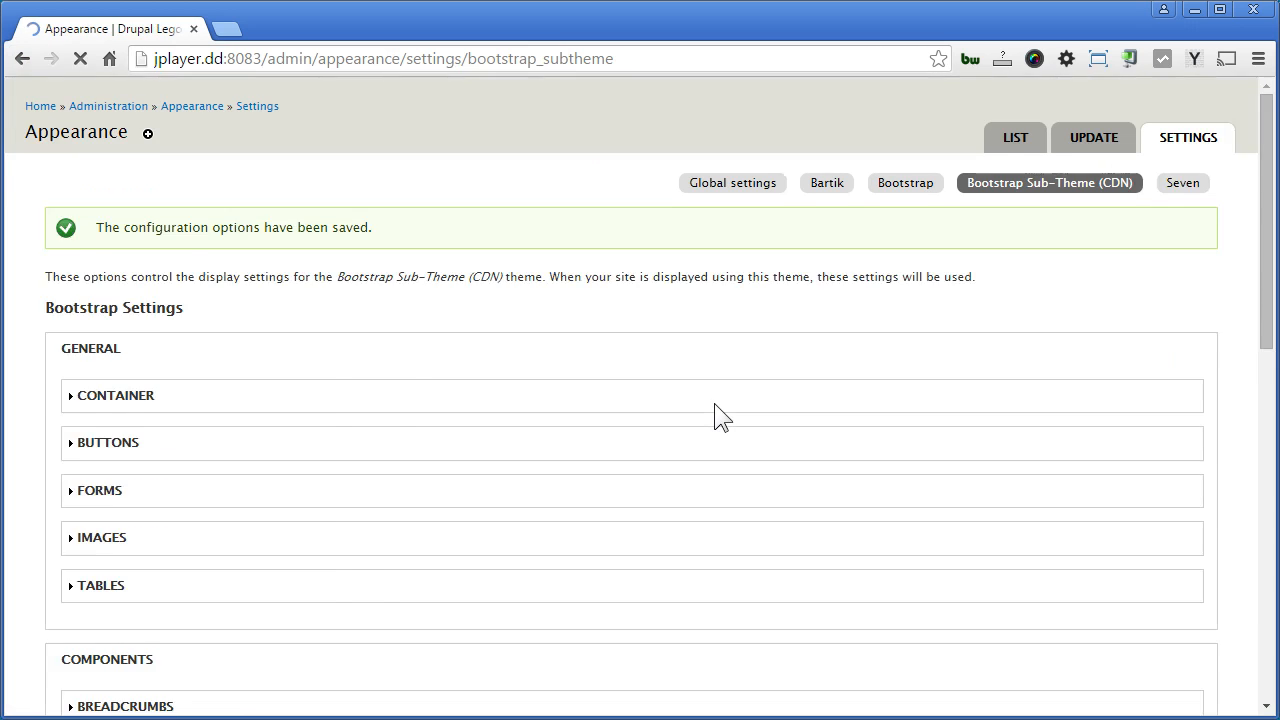
{"action": "left_click", "coordinate": [30, 91]}
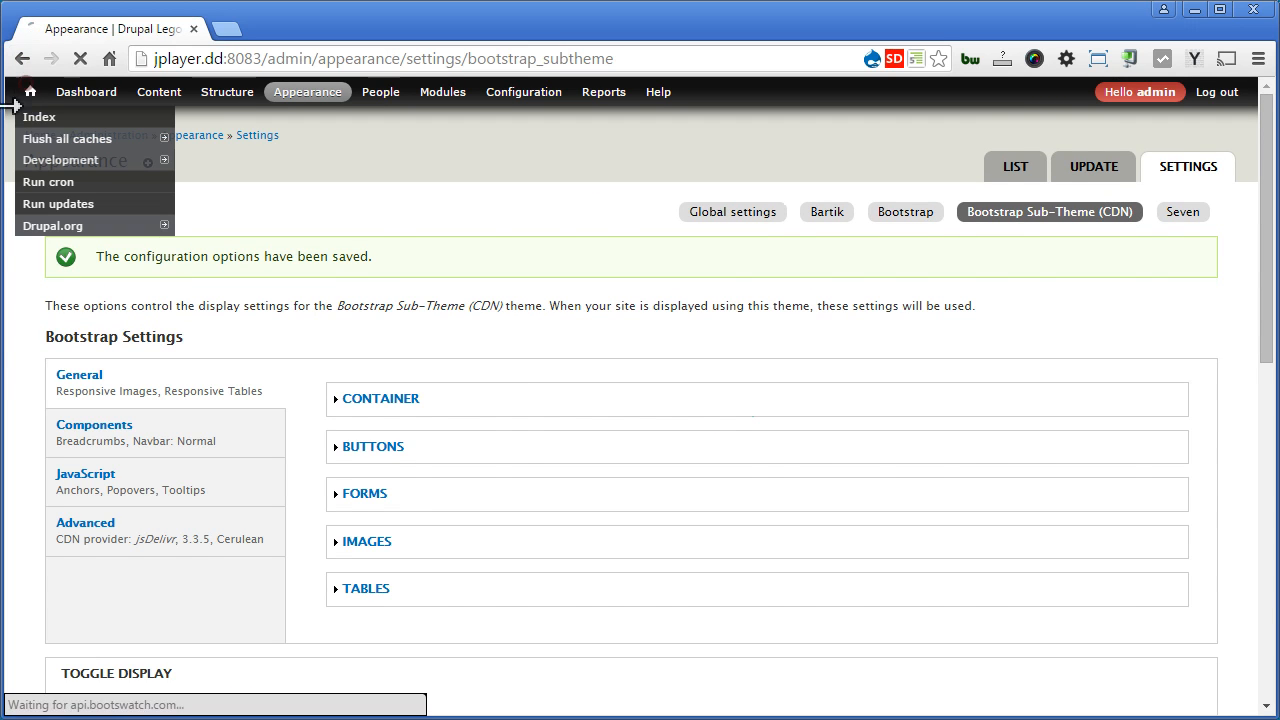
Open the Music Library page and the Music Library2 page to check how they look in the new theme.
{"action": "left_click", "coordinate": [460, 132]}
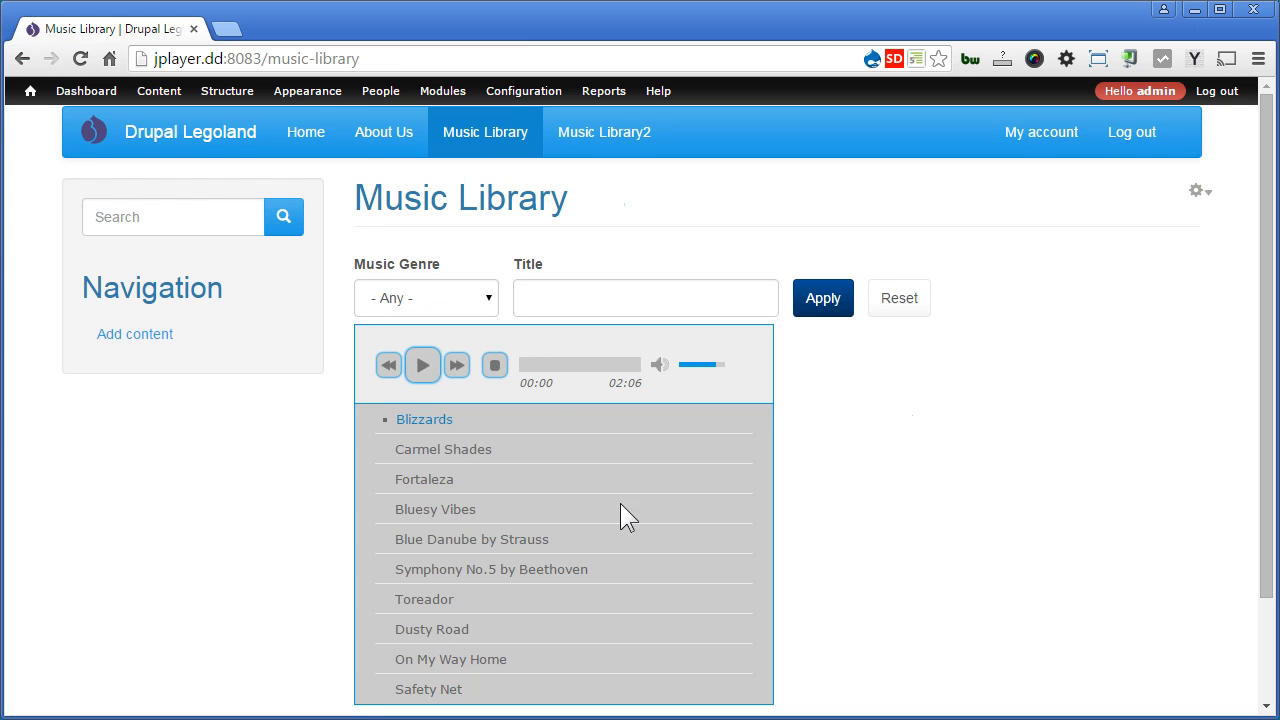
{"action": "left_click", "coordinate": [602, 134]}
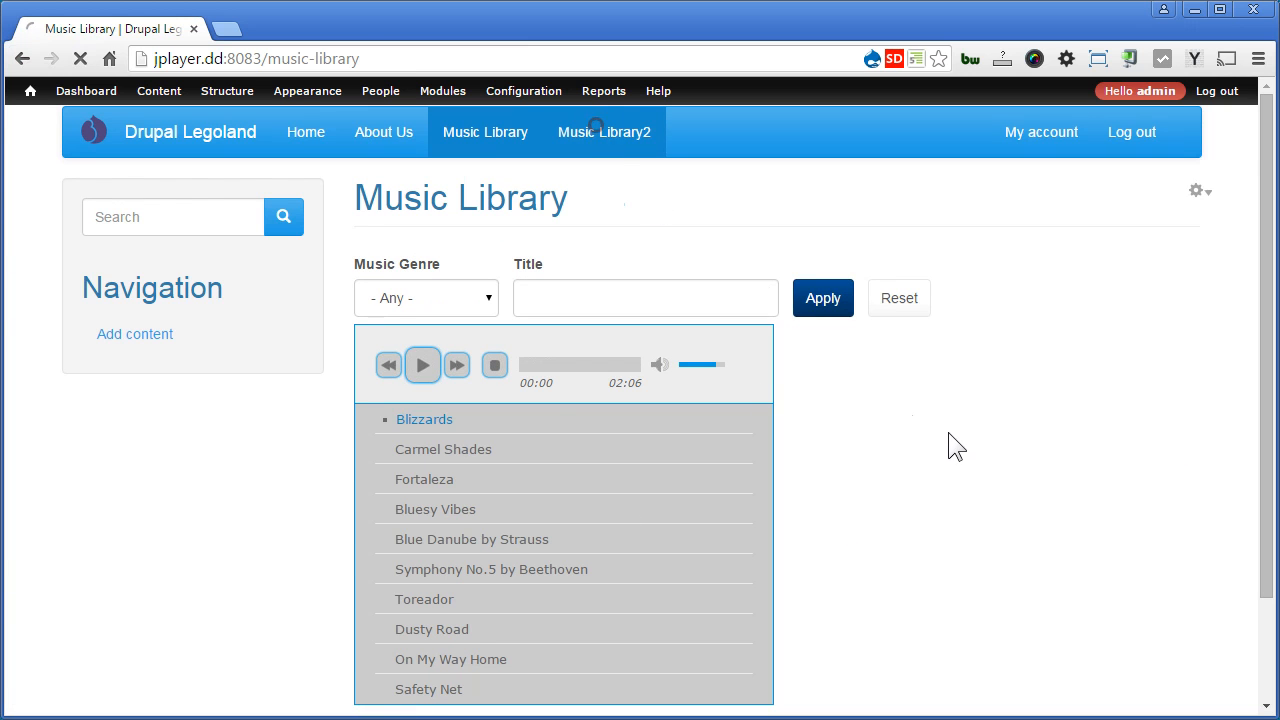
{"action": "mouse_move", "coordinate": [1262, 251]}
{"action": "left_mouse_down"}
{"action": "mouse_move", "coordinate": [1272, 437]}
{"action": "mouse_move", "coordinate": [1268, 235]}
{"action": "left_mouse_up"}
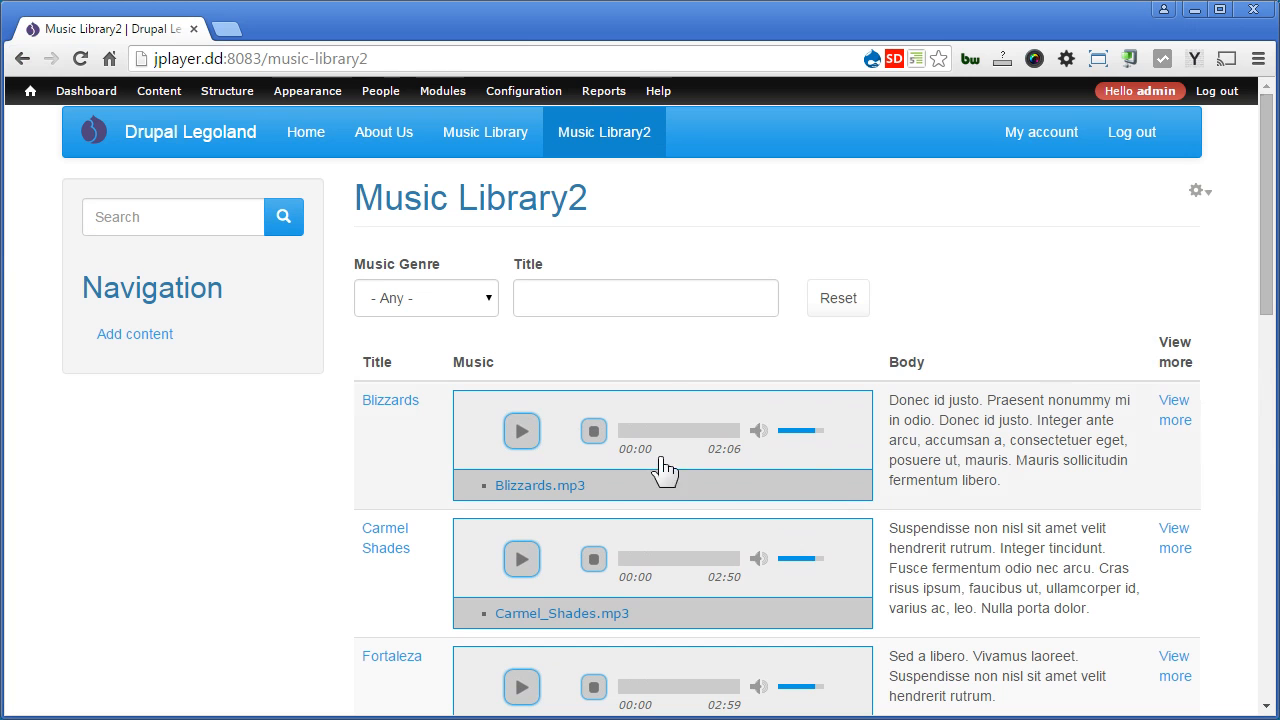
Inspect the Blizzards player, dock the developer tools below the page and expand the player's jp-interface element.
{"action": "right_click", "coordinate": [803, 457]}
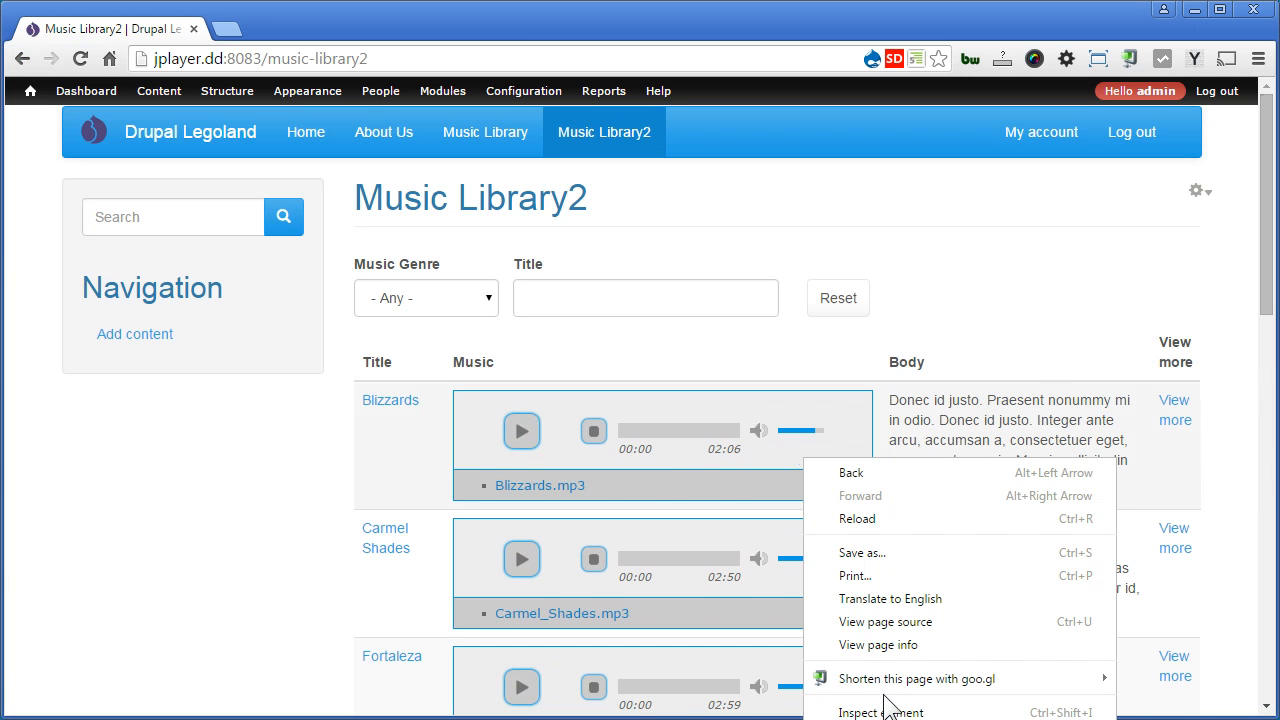
{"action": "left_click", "coordinate": [1047, 712]}
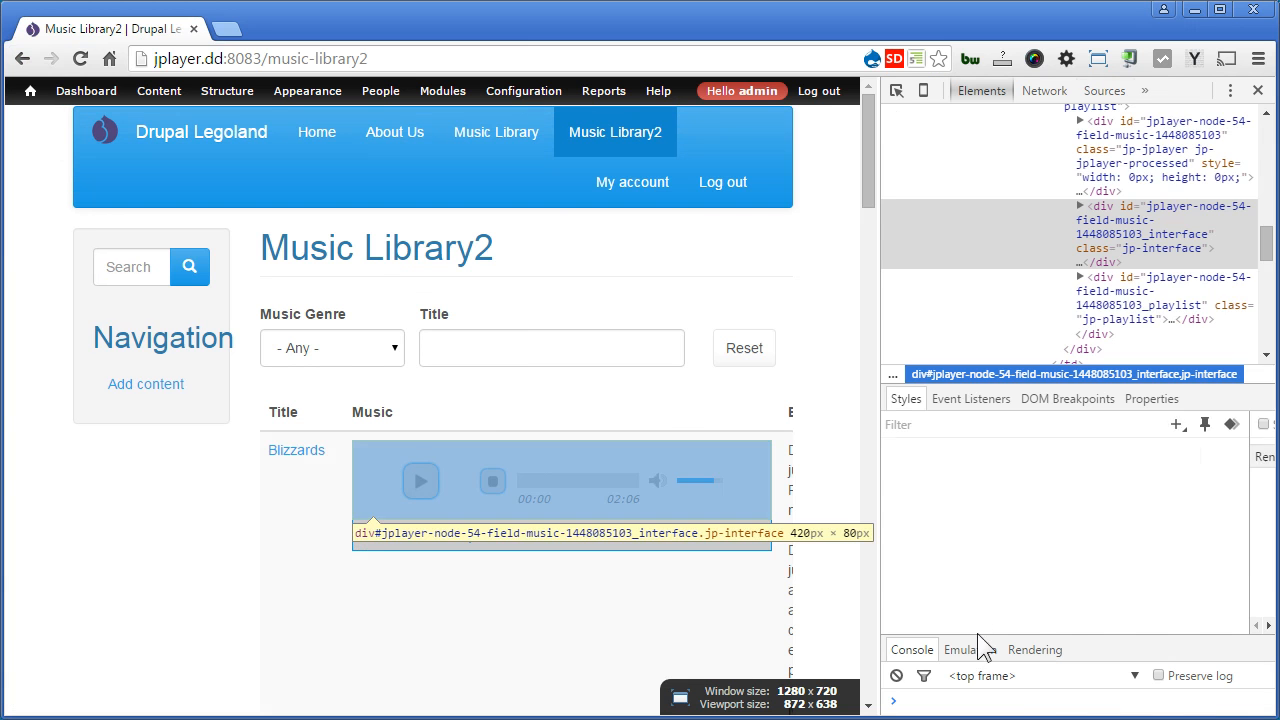
{"action": "left_click", "coordinate": [1230, 90]}
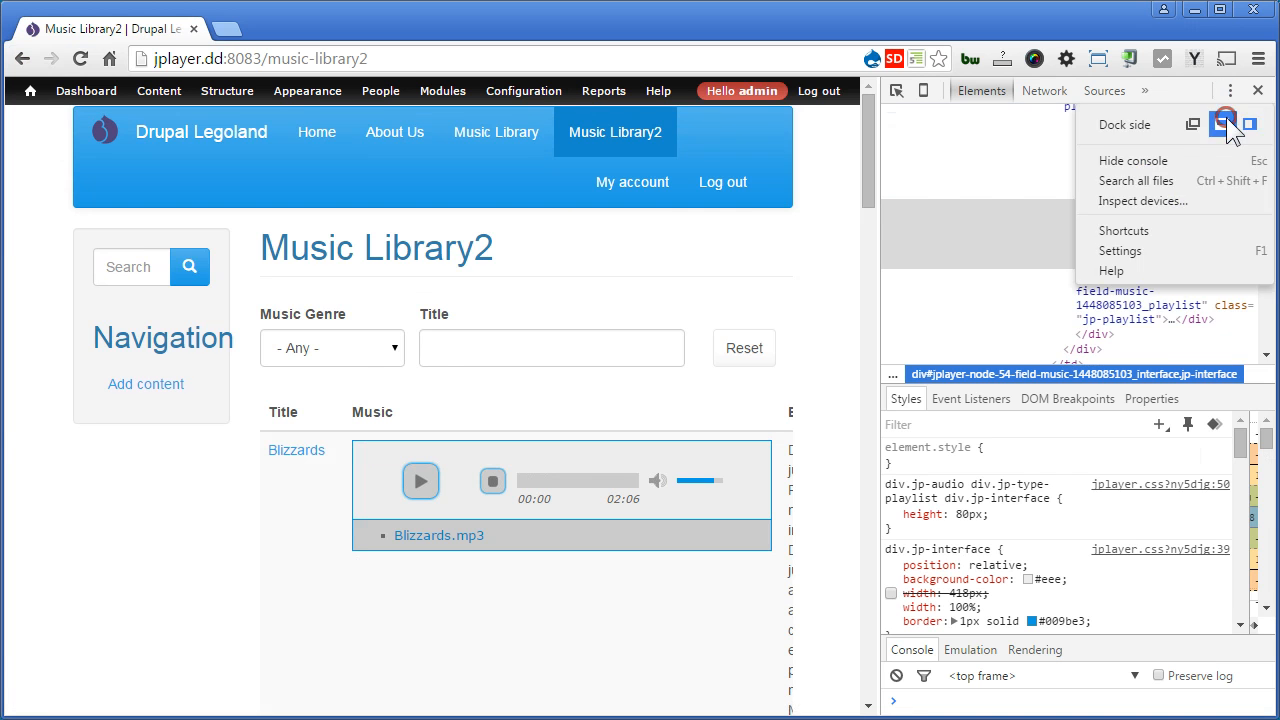
{"action": "left_click", "coordinate": [1228, 116]}
{"action": "scroll", "coordinate": [1069, 330], "scroll_direction": "down", "scroll_amount": 1}
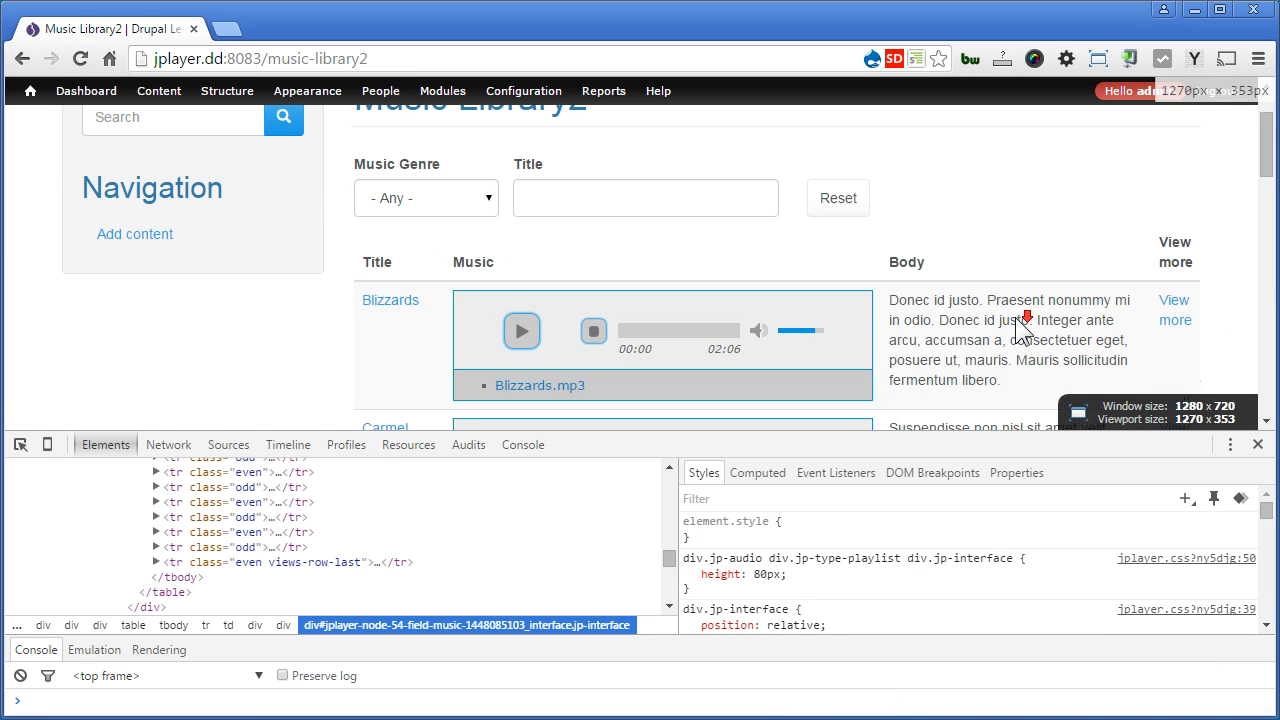
{"action": "right_click", "coordinate": [840, 347]}
{"action": "left_click", "coordinate": [893, 600]}
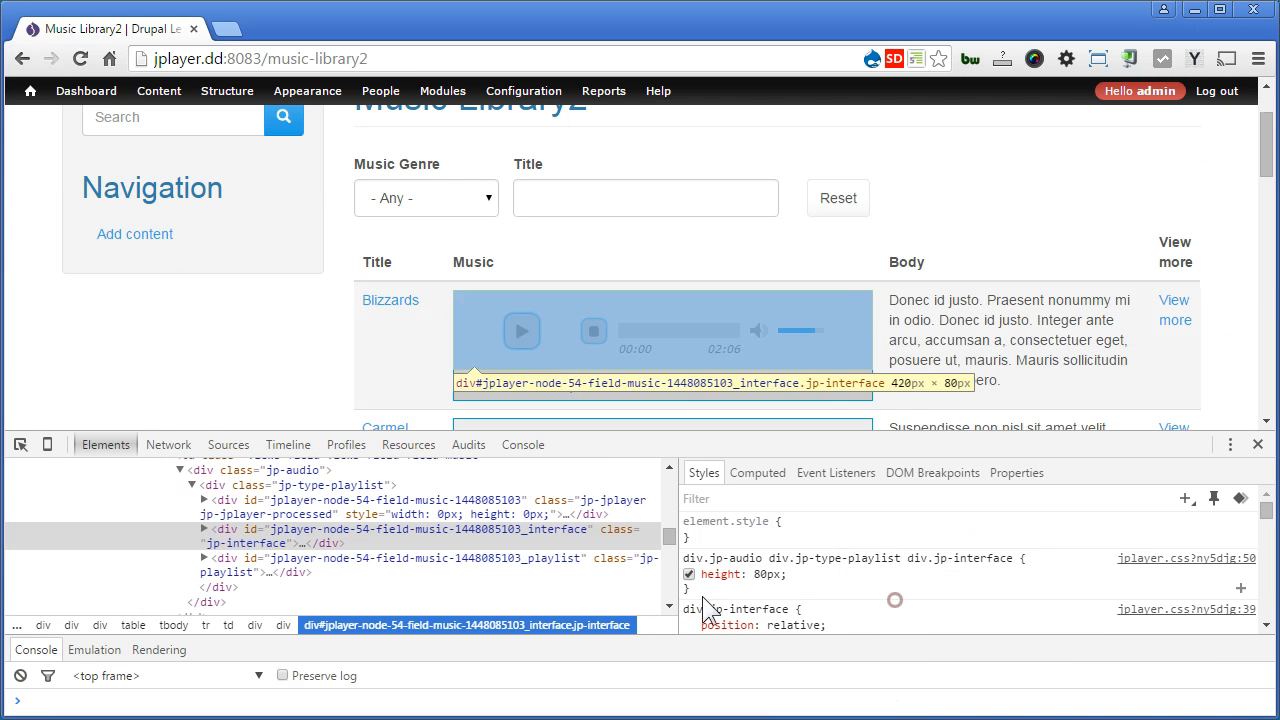
{"action": "left_click", "coordinate": [205, 530]}
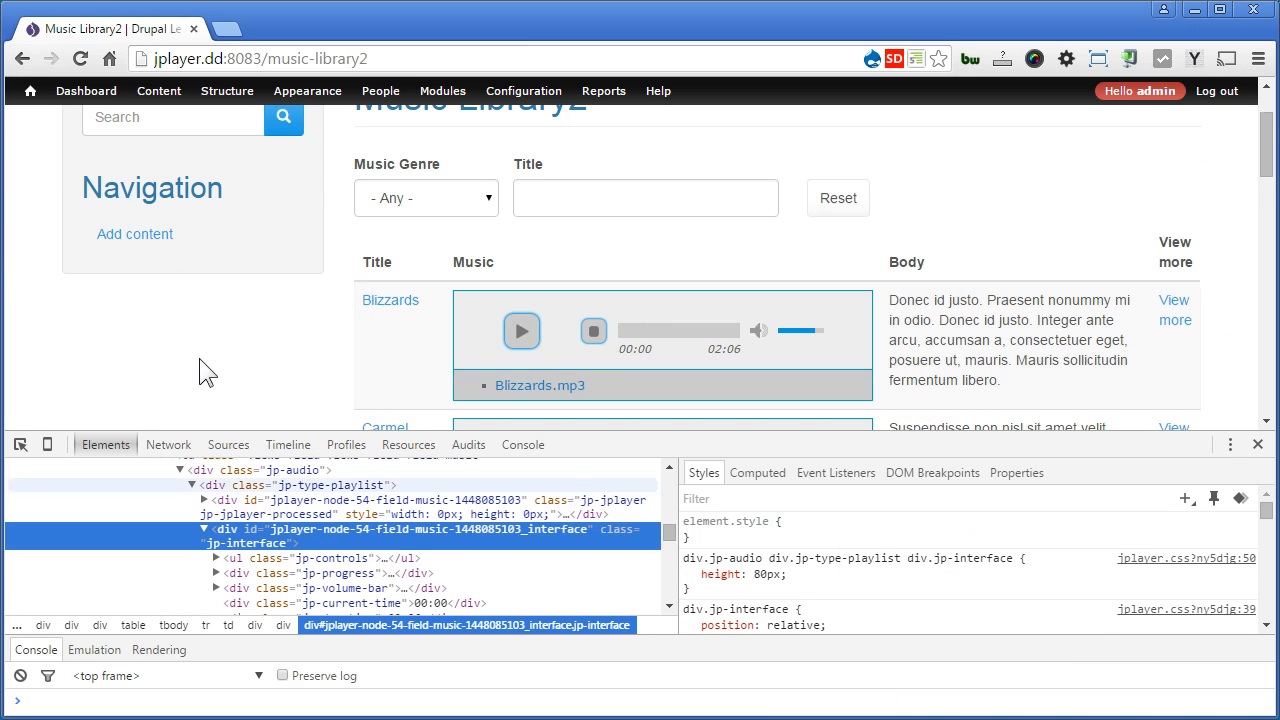
{"action": "scroll", "coordinate": [193, 334], "scroll_direction": "down", "scroll_amount": 1}
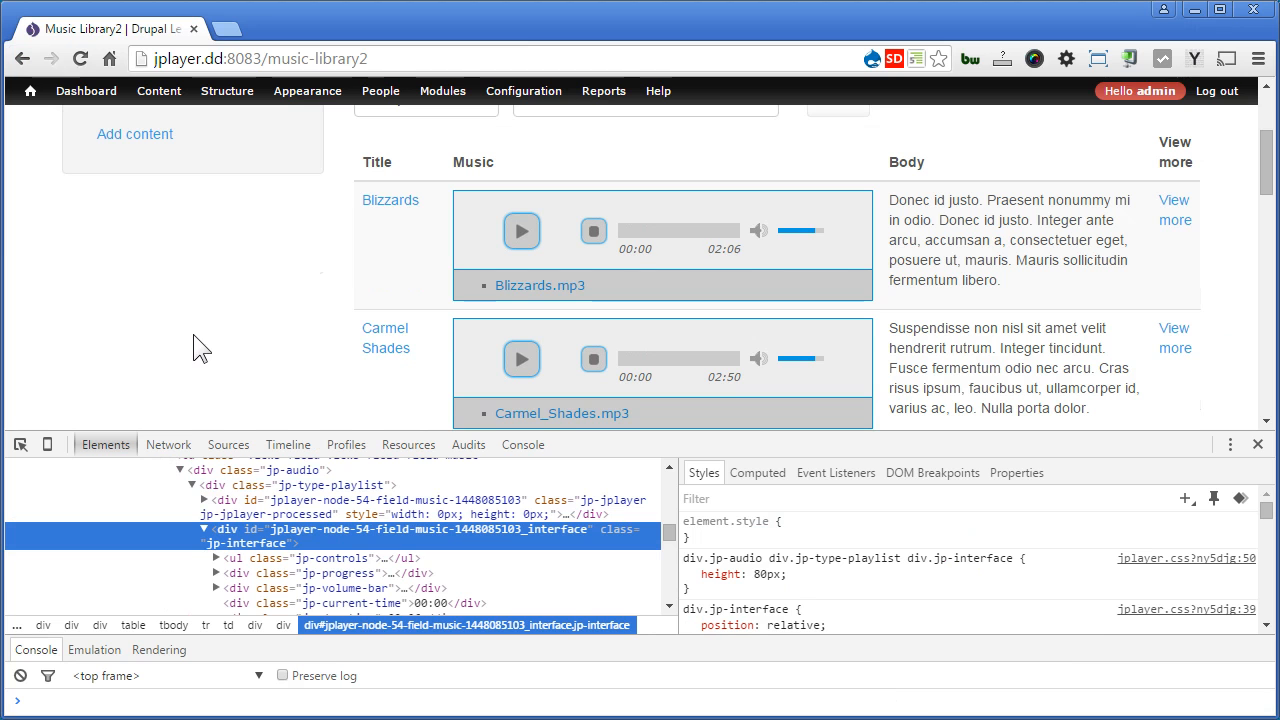
Inspect the Blizzards.mp3 playlist entry, select its parent jp-playlist div and add display: none to the div.jp-playlist rule.
{"action": "right_click", "coordinate": [535, 284]}
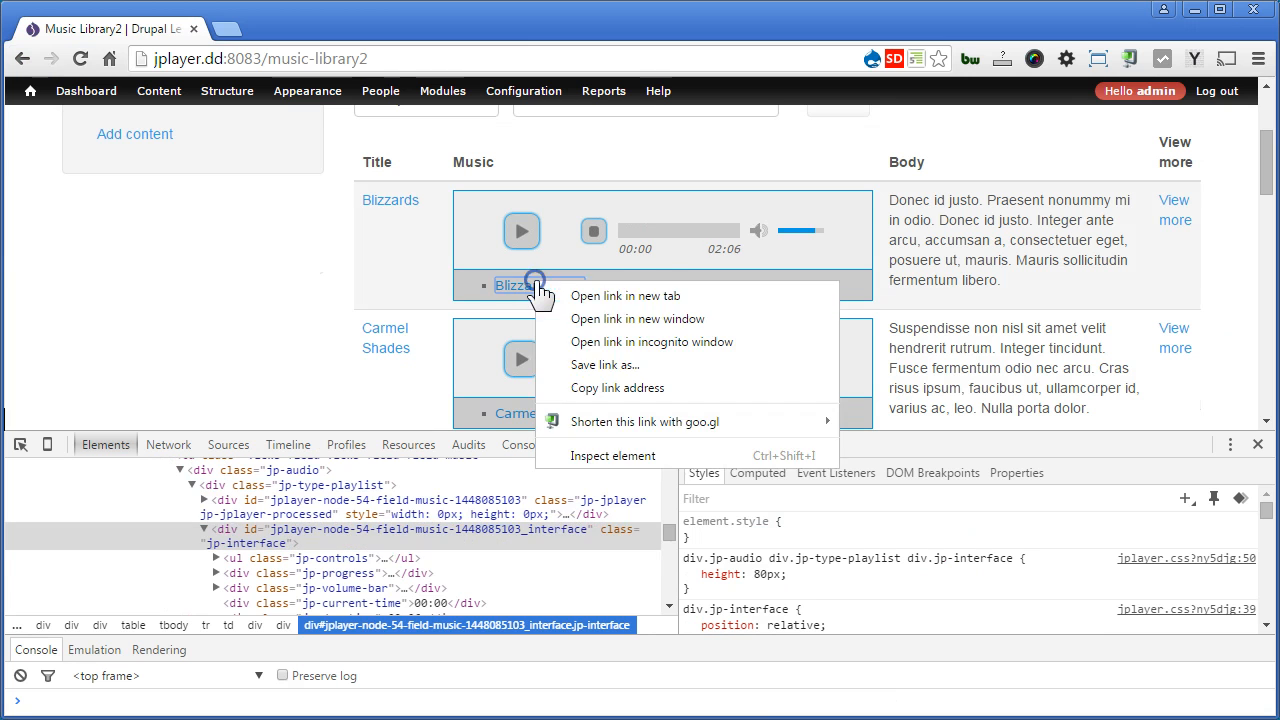
{"action": "left_click", "coordinate": [600, 456]}
{"action": "scroll", "coordinate": [427, 555], "scroll_direction": "up", "scroll_amount": 2}
{"action": "left_click", "coordinate": [450, 592]}
{"action": "scroll", "coordinate": [935, 600], "scroll_direction": "down", "scroll_amount": 2}
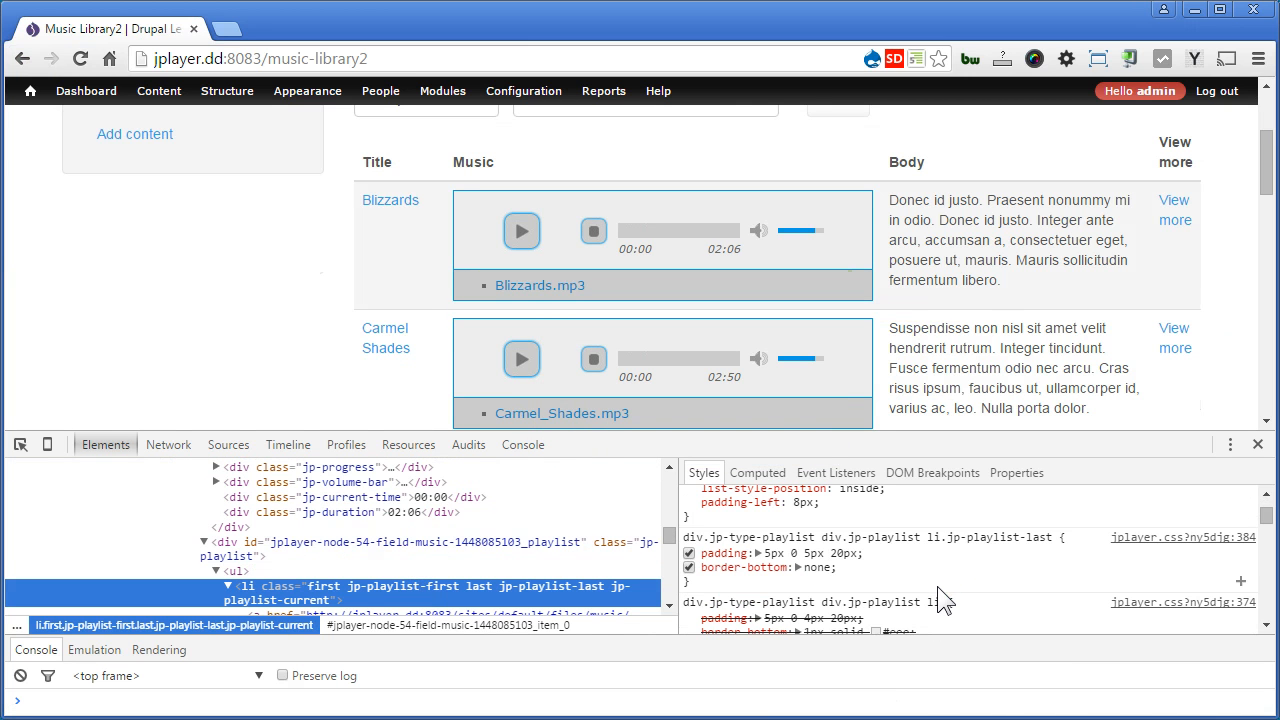
{"action": "scroll", "coordinate": [940, 595], "scroll_direction": "down", "scroll_amount": 2}
{"action": "left_click", "coordinate": [372, 545]}
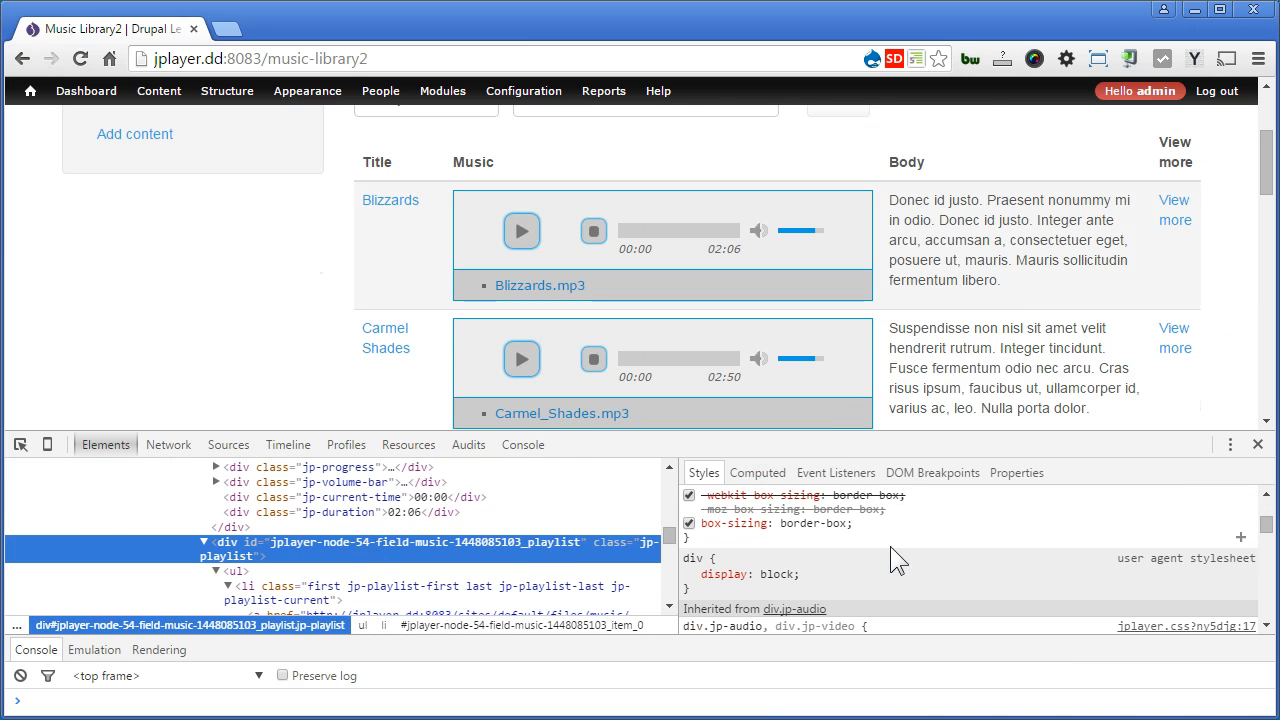
{"action": "left_click", "coordinate": [820, 575]}
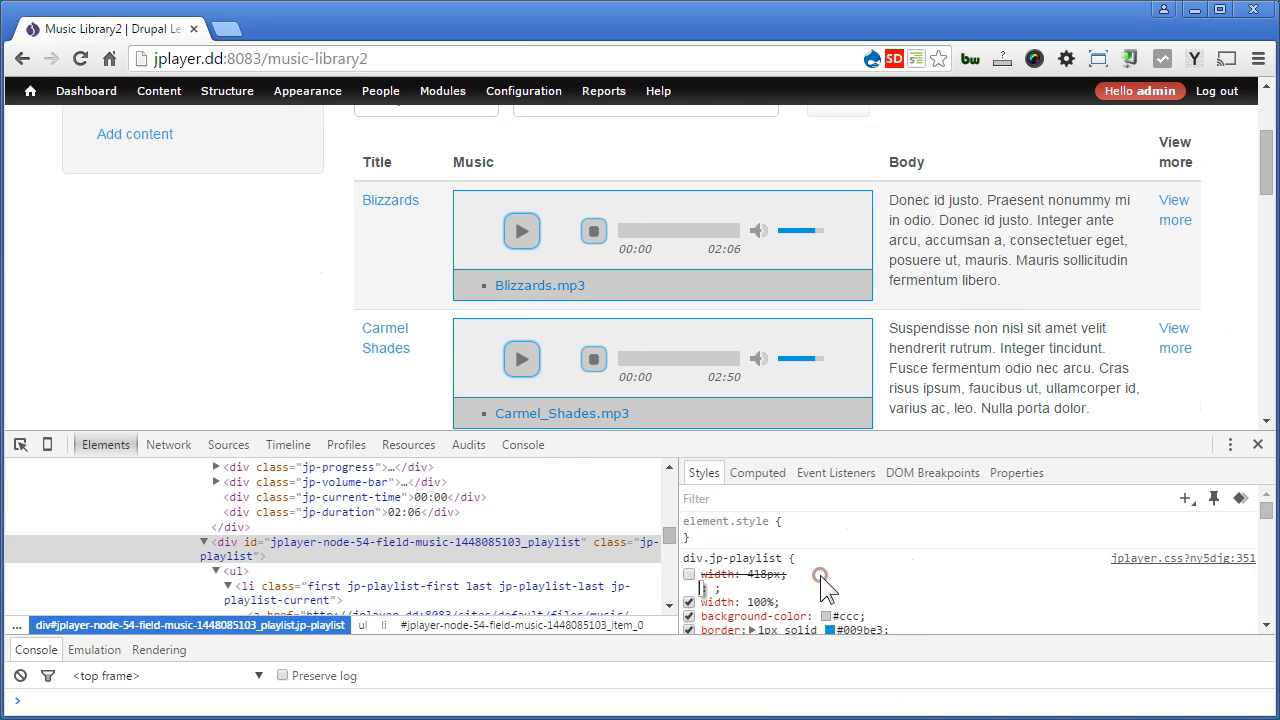
{"action": "type", "text": "display: "}
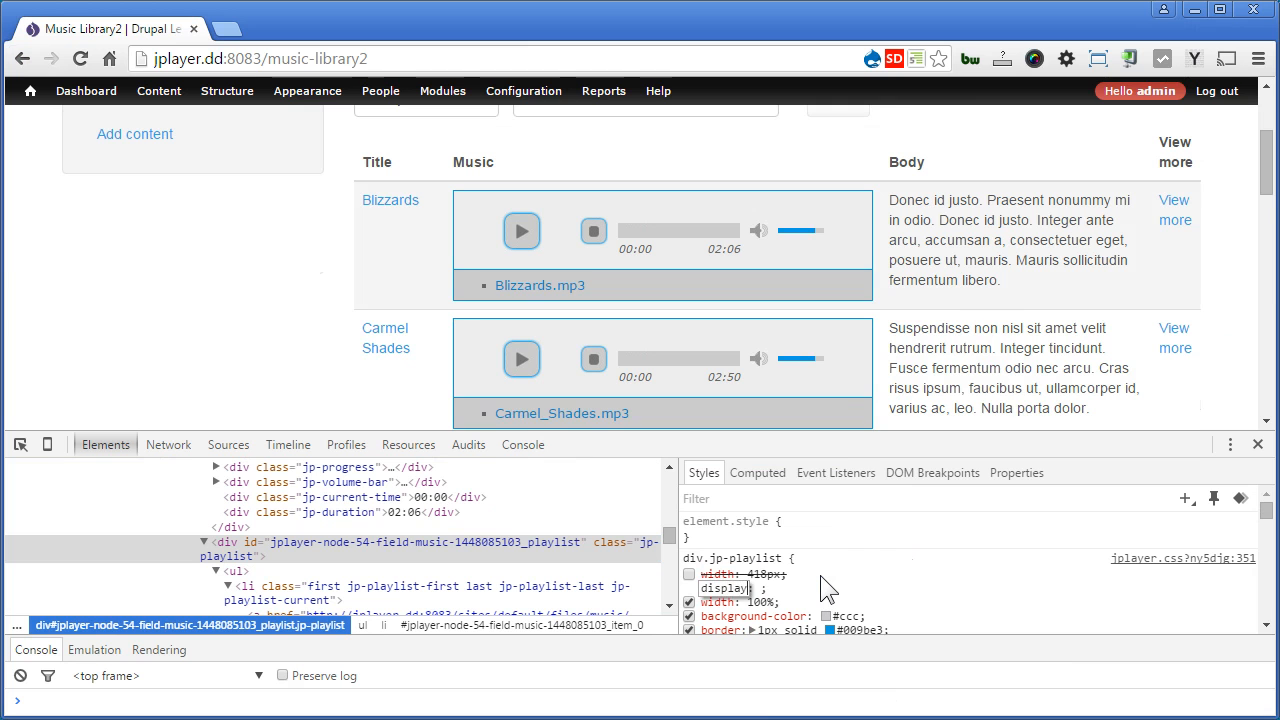
{"action": "type", "text": "none"}
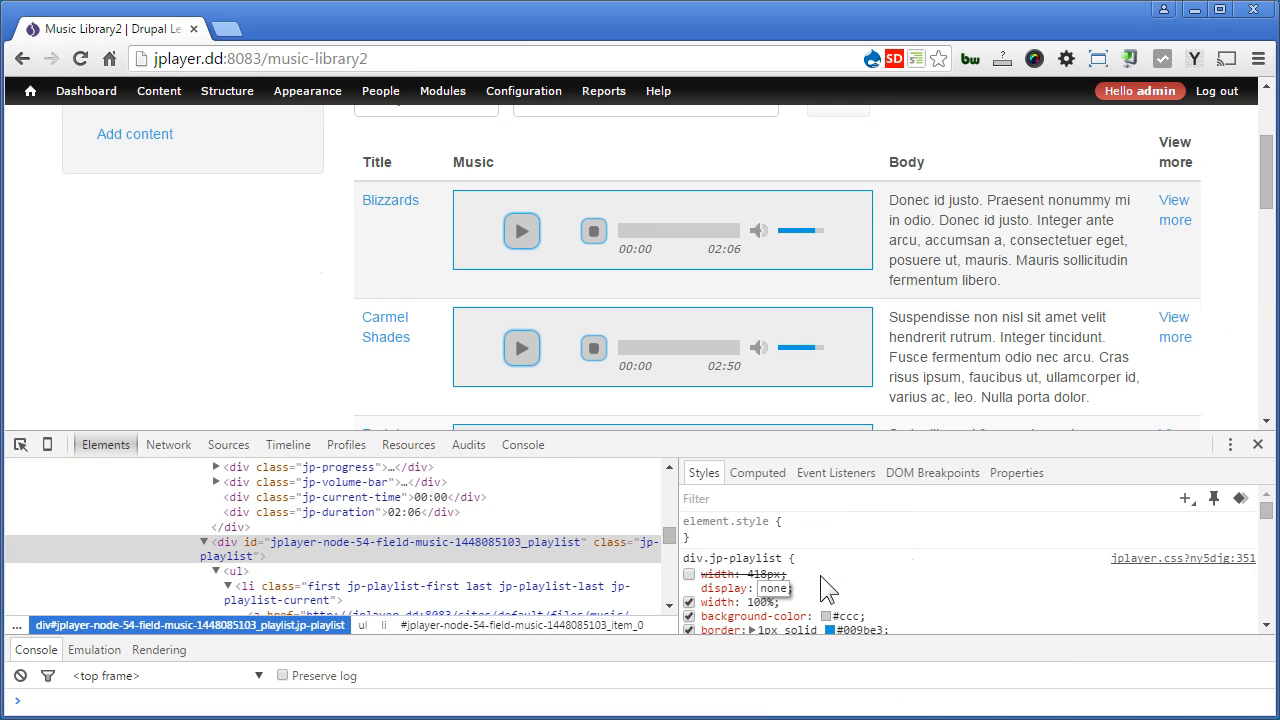
{"action": "left_click", "coordinate": [861, 571]}
Inspect the Blizzards player's jp-interface element and reduce its height to 74px.
{"action": "right_click", "coordinate": [837, 257]}
{"action": "left_click", "coordinate": [910, 504]}
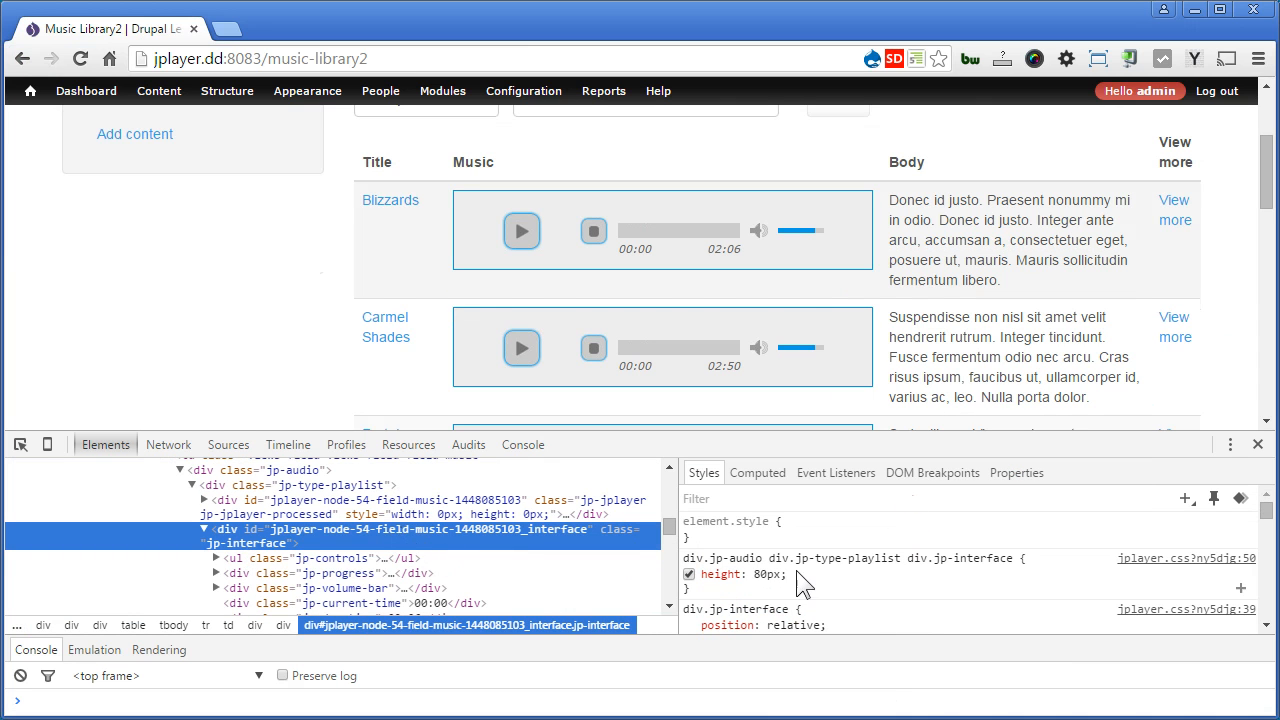
{"action": "left_click", "coordinate": [767, 574]}
{"action": "key", "text": "Down"}
{"action": "key", "text": "Down"}
{"action": "key", "text": "Down"}
{"action": "key", "text": "Down"}
{"action": "key", "text": "Down"}
{"action": "key", "text": "Down"}
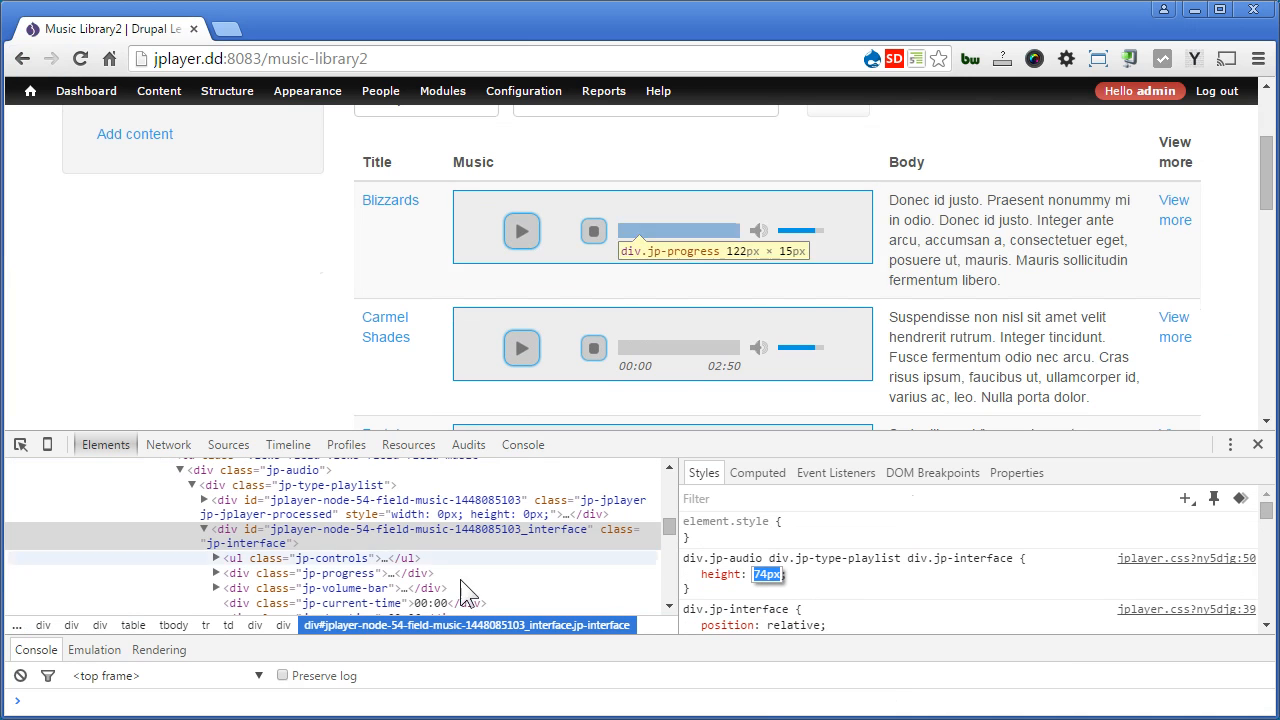
Add a border-radius of 51px to the div.jp-interface rule.
{"action": "left_click", "coordinate": [361, 525]}
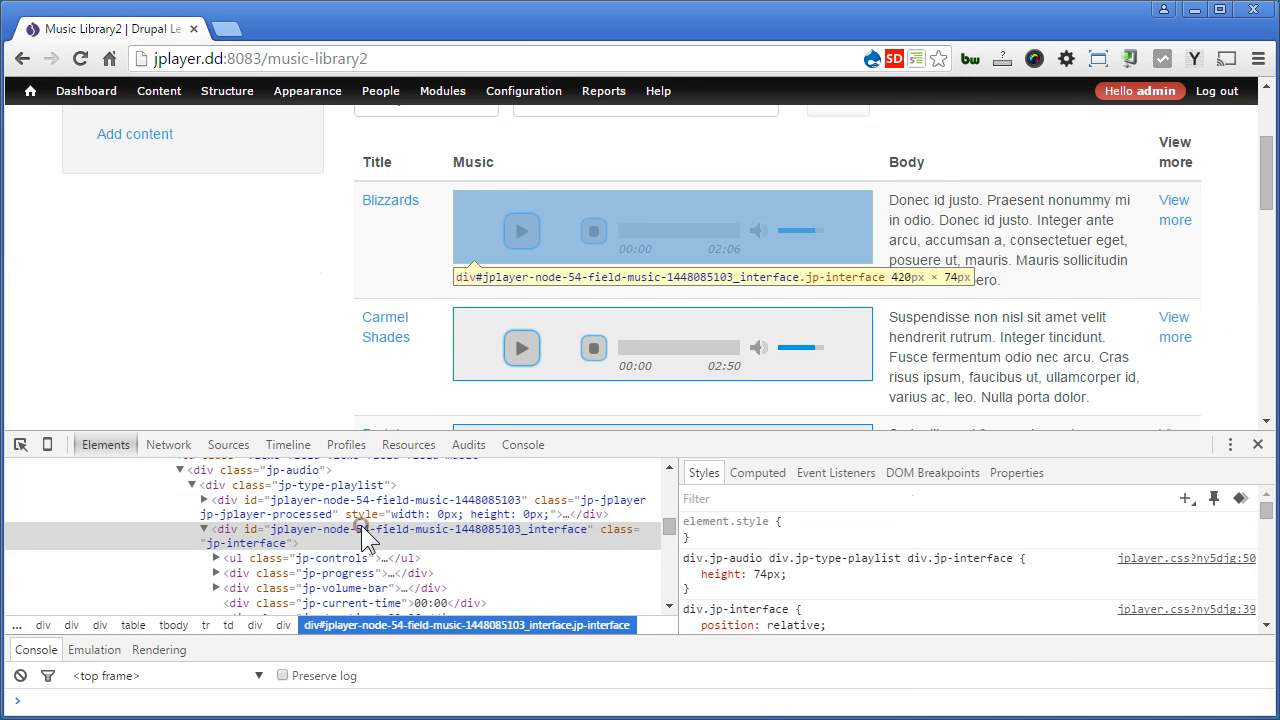
{"action": "scroll", "coordinate": [874, 595], "scroll_direction": "down", "scroll_amount": 2}
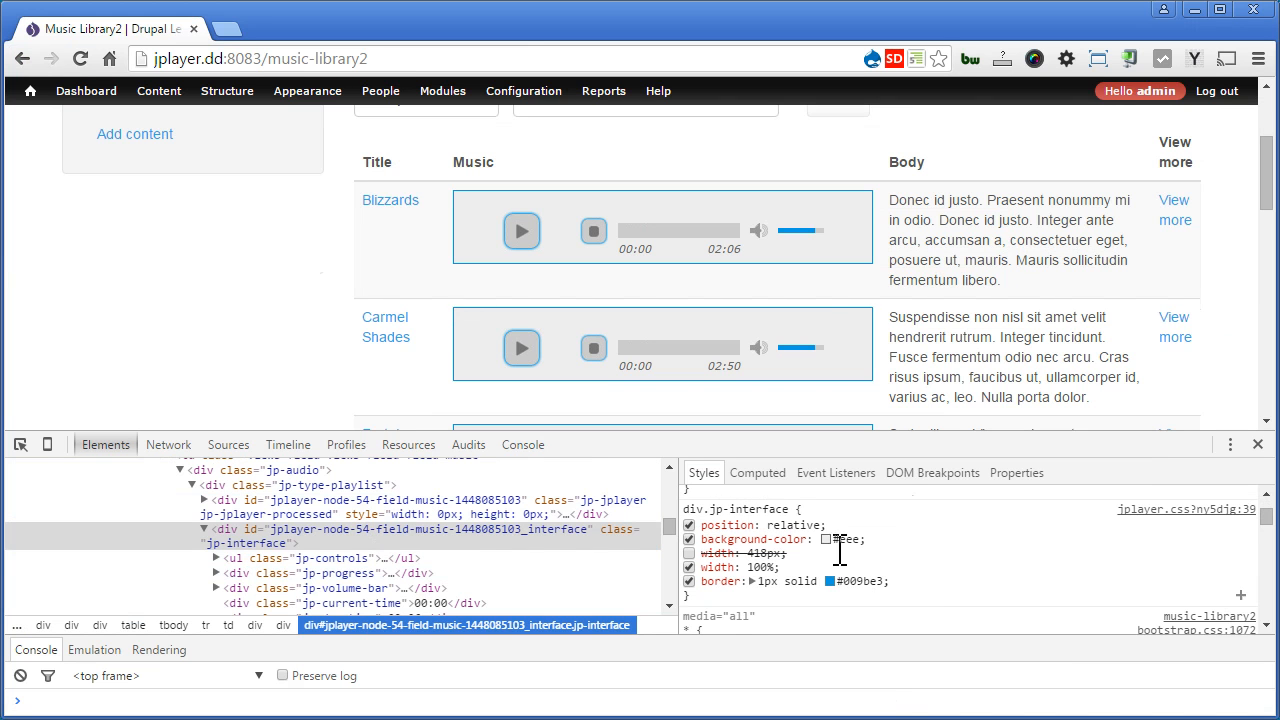
{"action": "left_click", "coordinate": [910, 587]}
{"action": "type", "text": "border"}
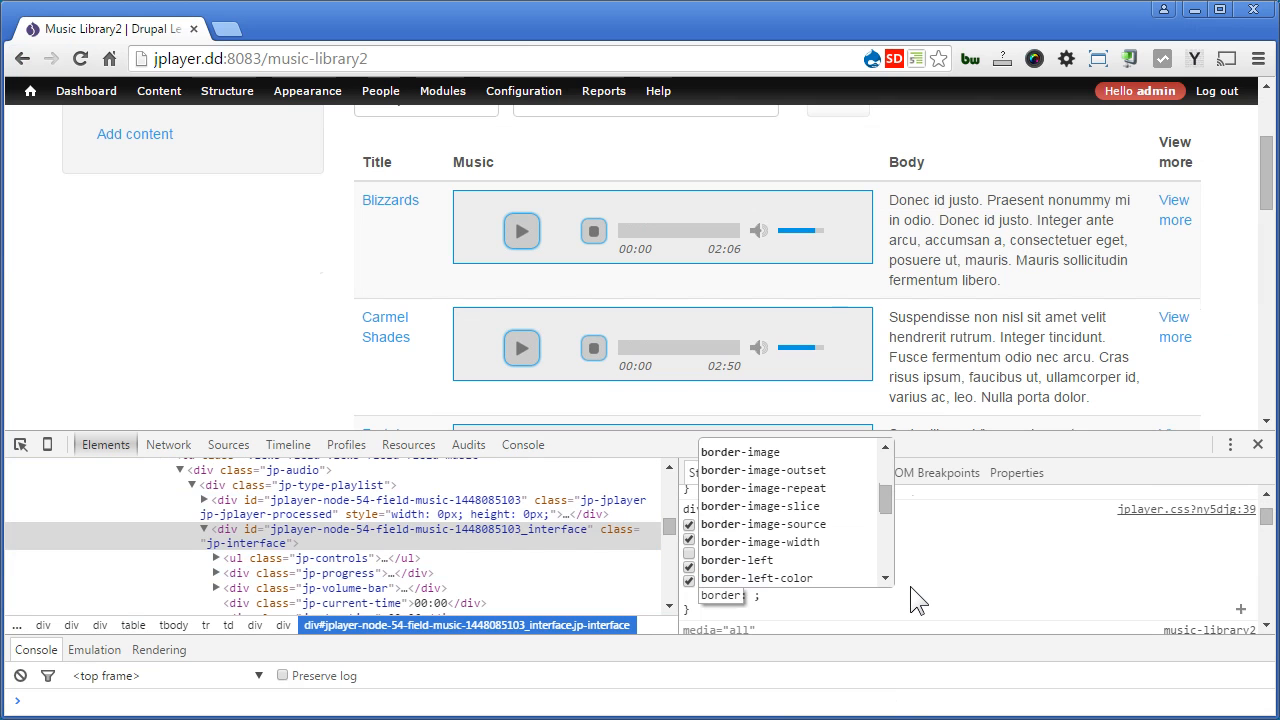
{"action": "type", "text": "-radius"}
{"action": "key", "text": "Tab"}
{"action": "type", "text": "20px"}
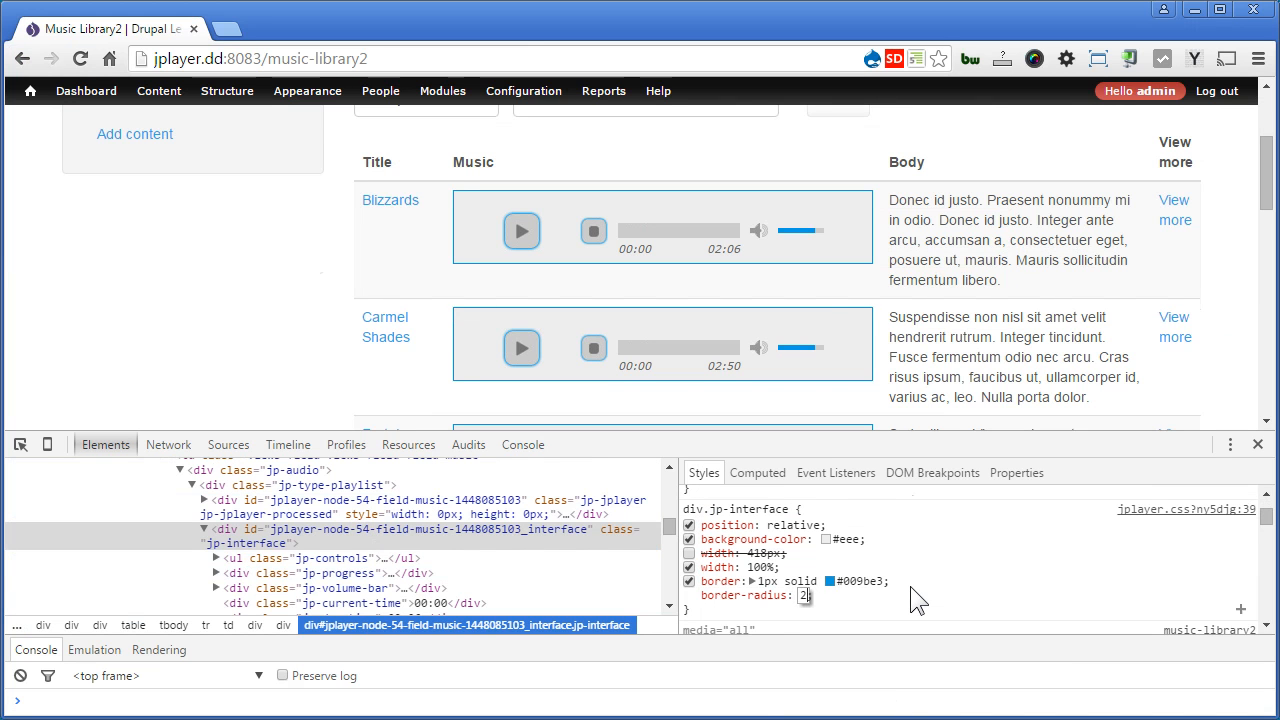
{"action": "key", "text": "shift+Up"}
{"action": "key", "text": "shift+Up"}
{"action": "key", "text": "shift+Up"}
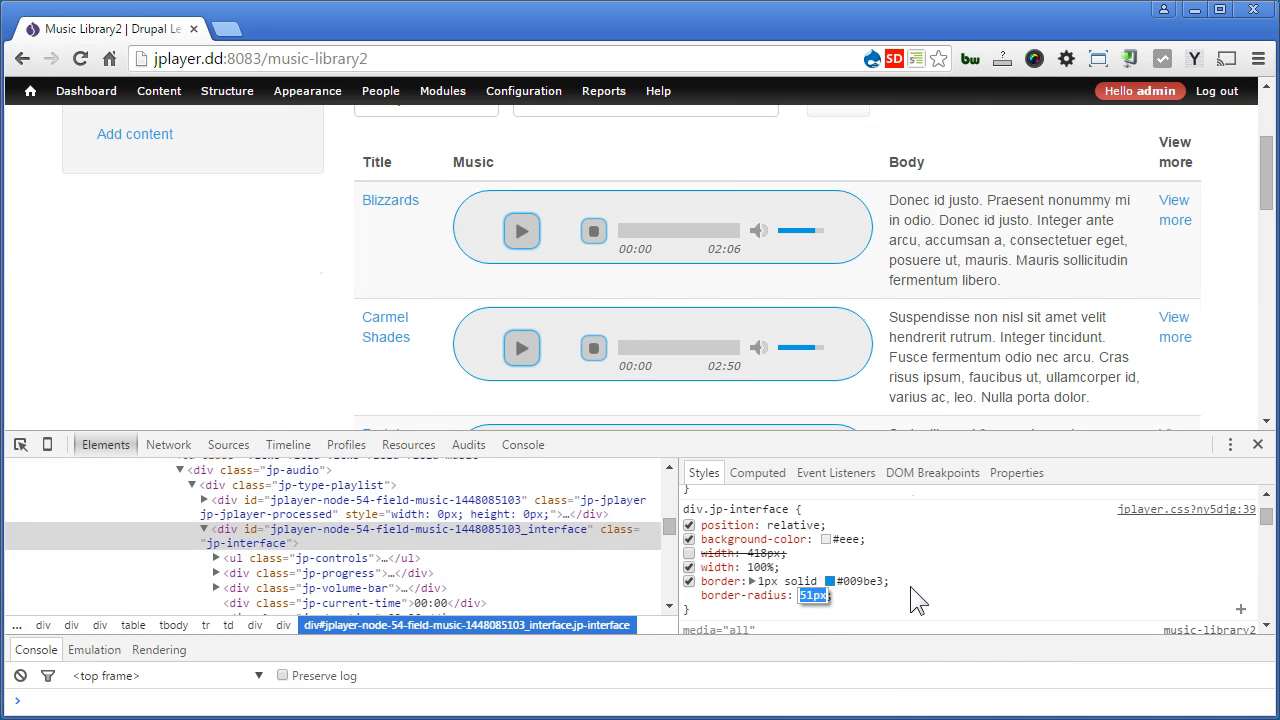
{"action": "key", "text": "Return"}
Close the developer tools and look through the restyled players in the Music Library2 table.
{"action": "left_click", "coordinate": [1258, 444]}
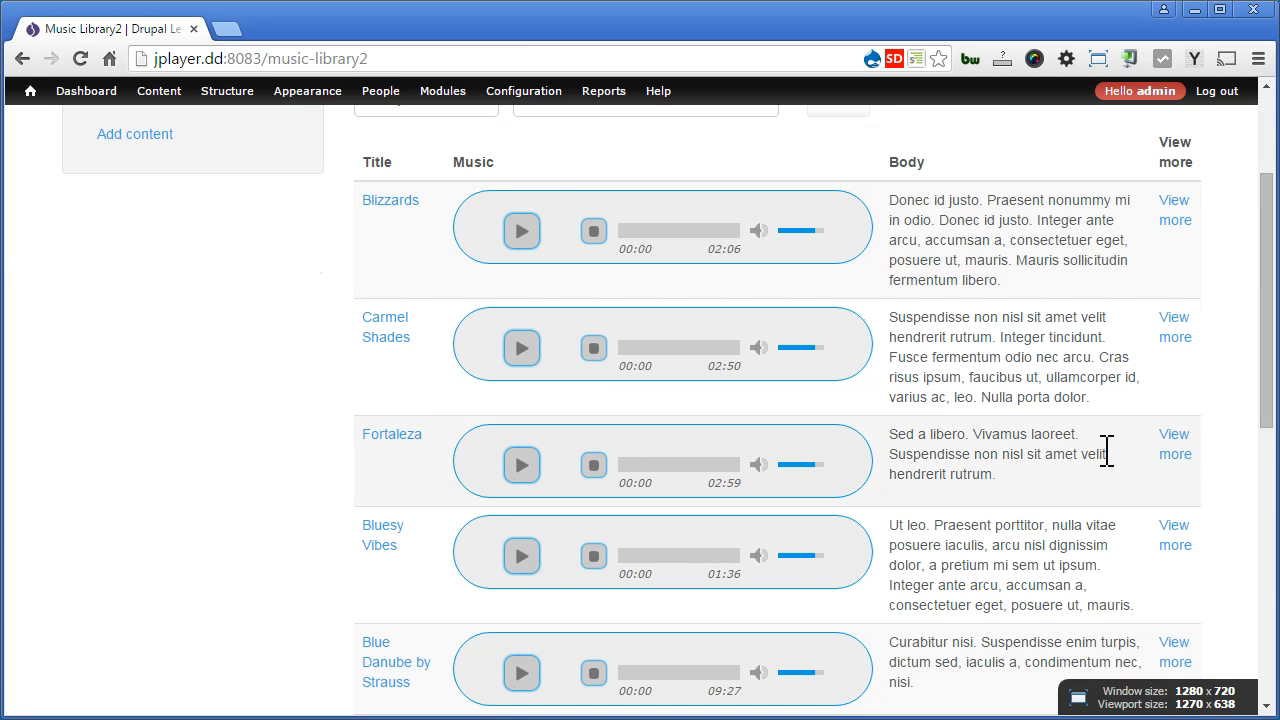
{"action": "scroll", "coordinate": [1105, 455], "scroll_direction": "down", "scroll_amount": 5}
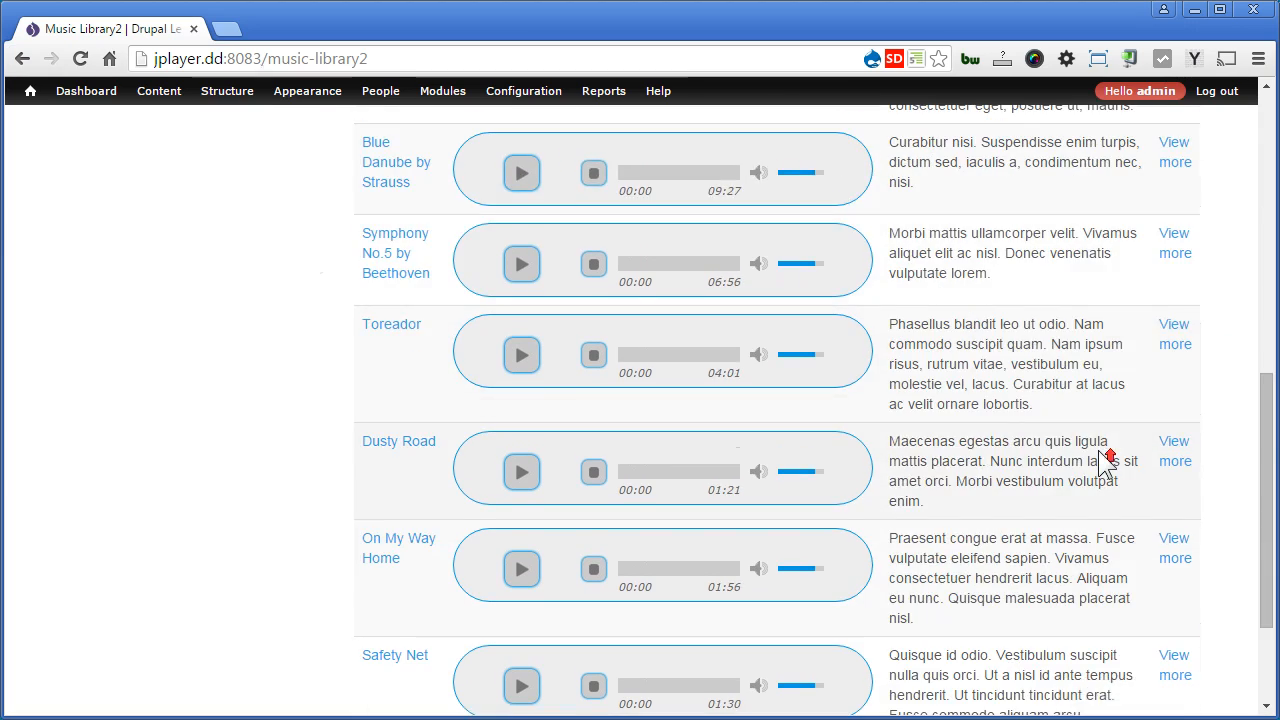
{"action": "scroll", "coordinate": [1105, 455], "scroll_direction": "up", "scroll_amount": 5}
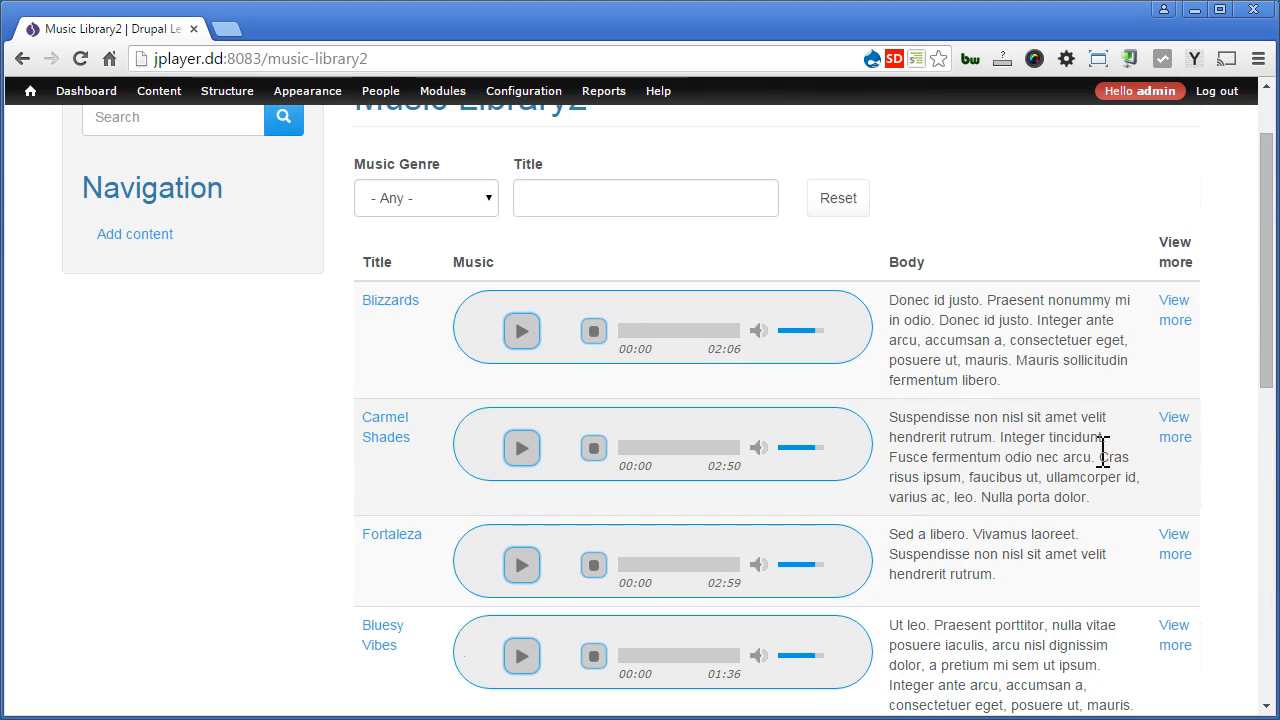